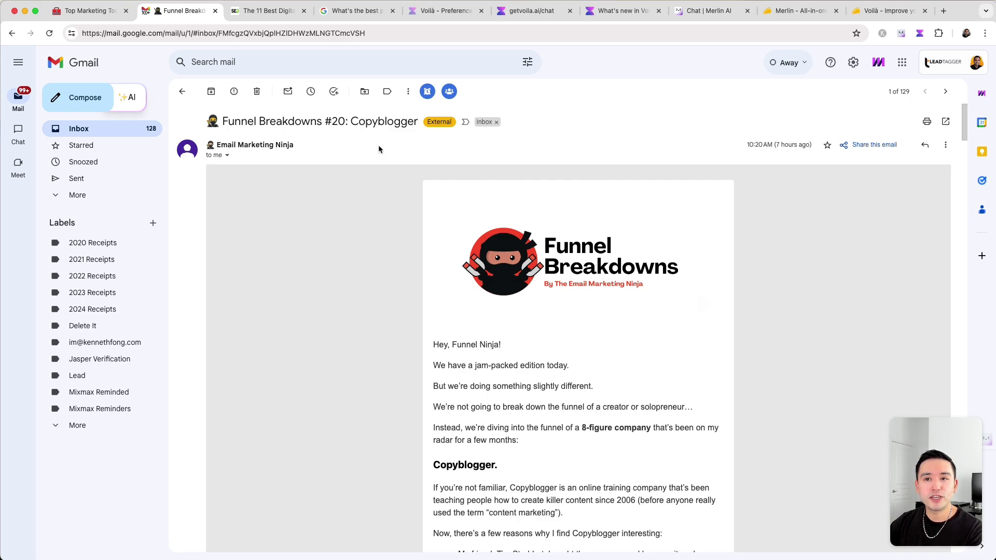
Try generating a self-introduction email in a new message with the AI composer's Introduce yourself preset, and close the message
left_click(134, 99)
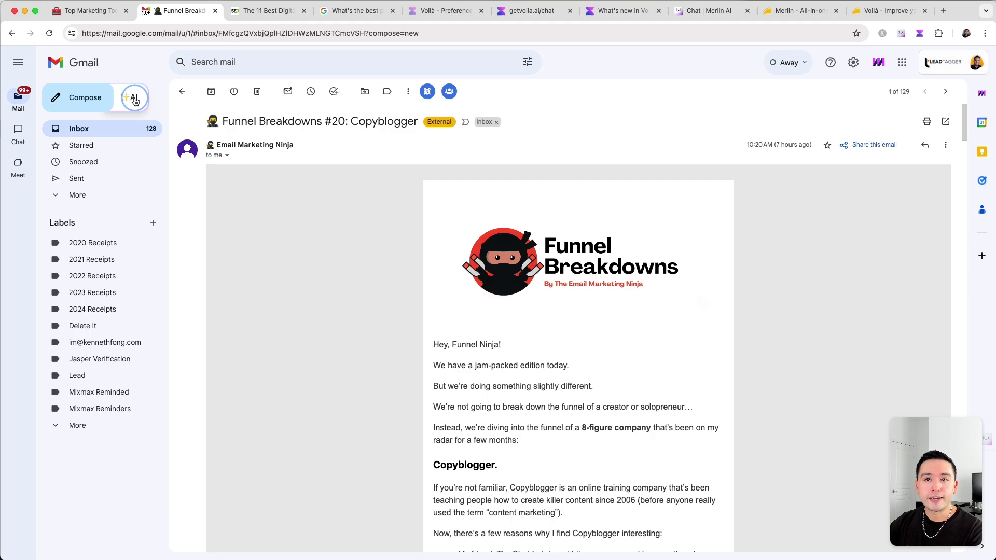
left_click_drag(916, 467, 60, 463)
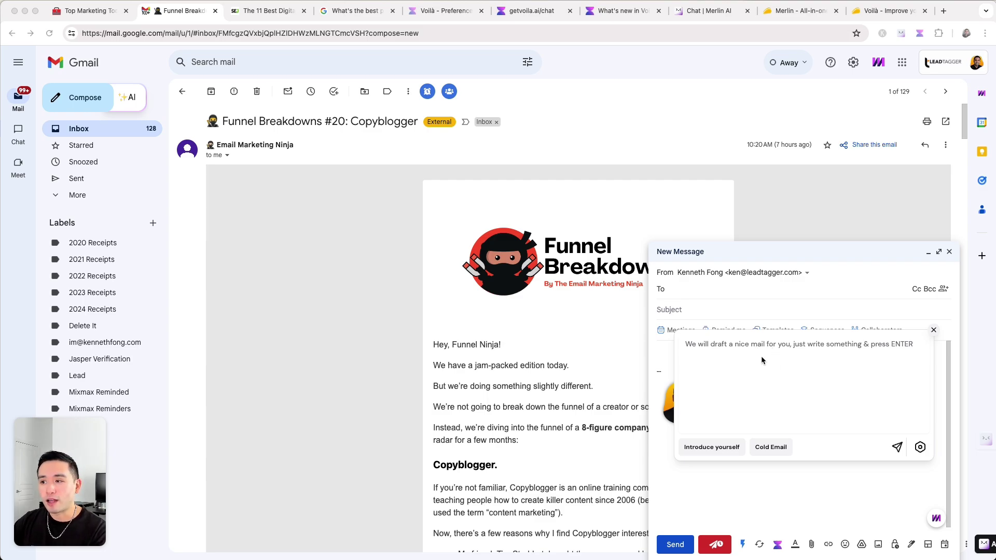
left_click(746, 356)
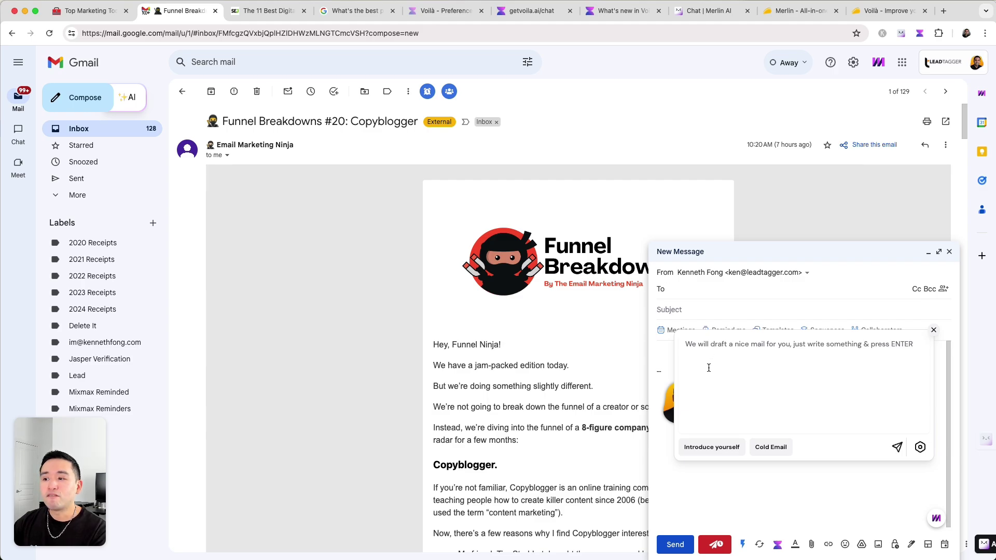
left_click(716, 451)
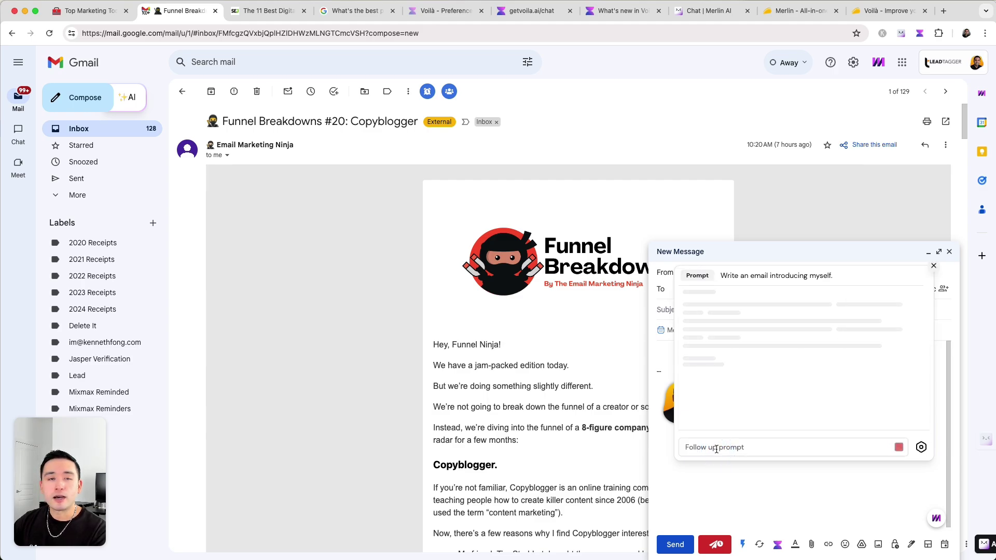
left_click(935, 268)
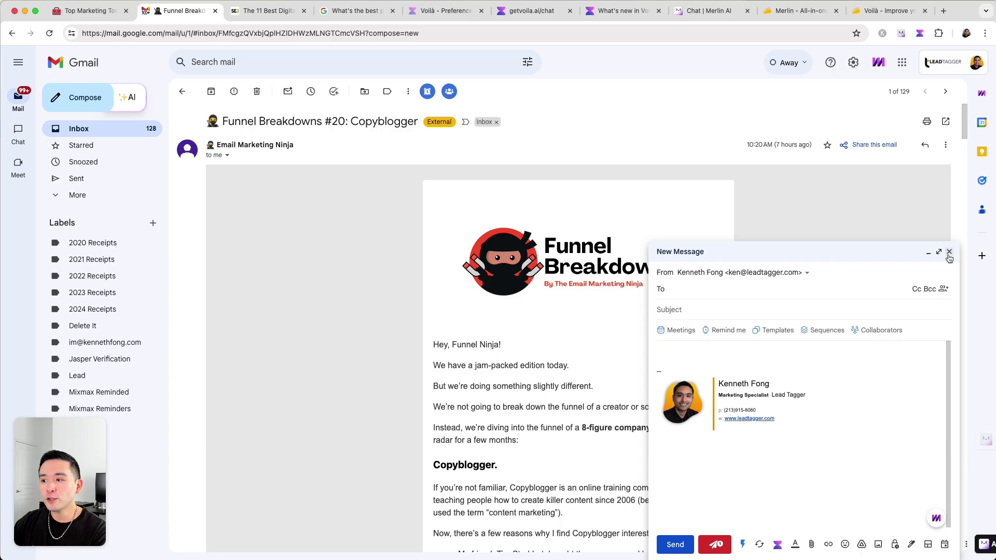
left_click(948, 252)
Generate an AI reply below the Funnel Breakdowns email with the prompt "send a thank you note to him"
scroll(365, 325, "down", 20)
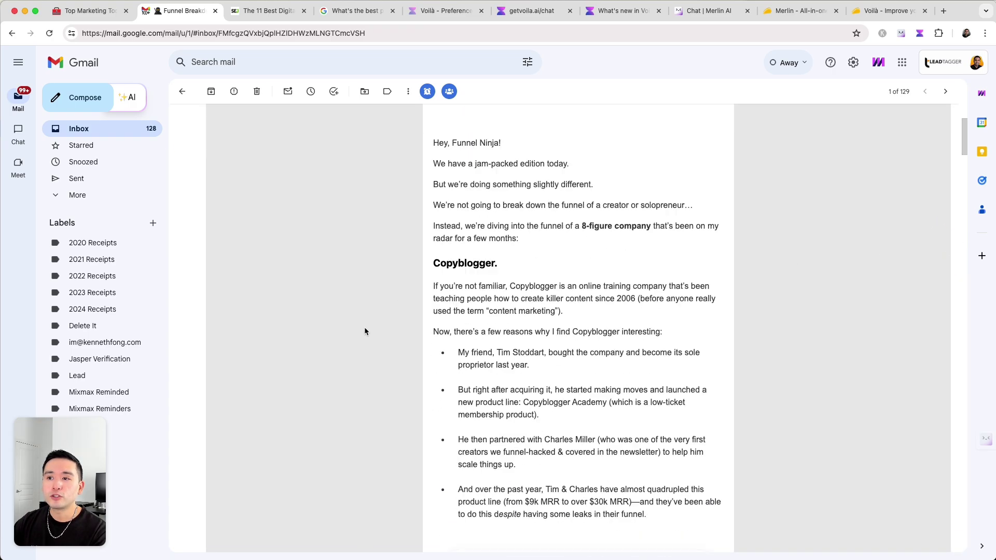
scroll(367, 329, "down", 20)
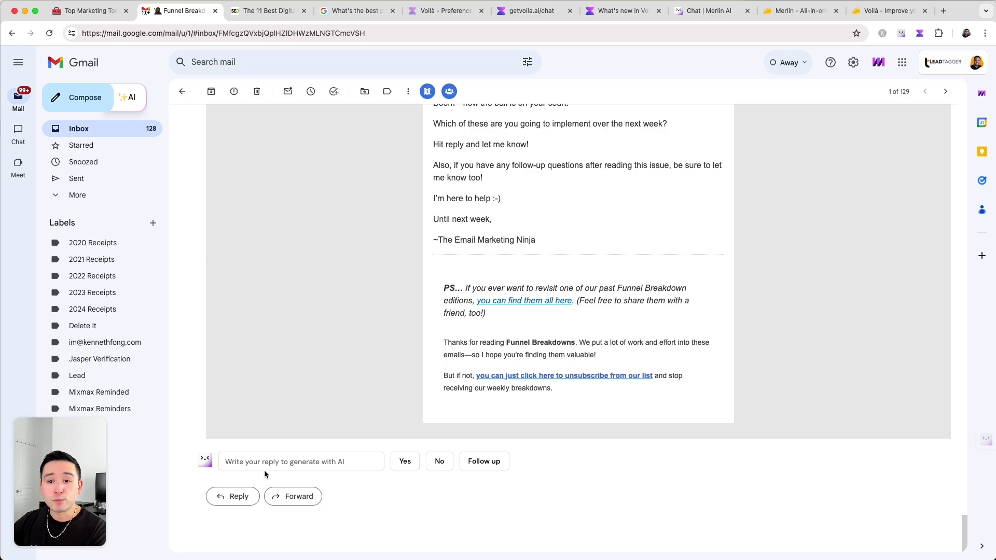
left_click(233, 462)
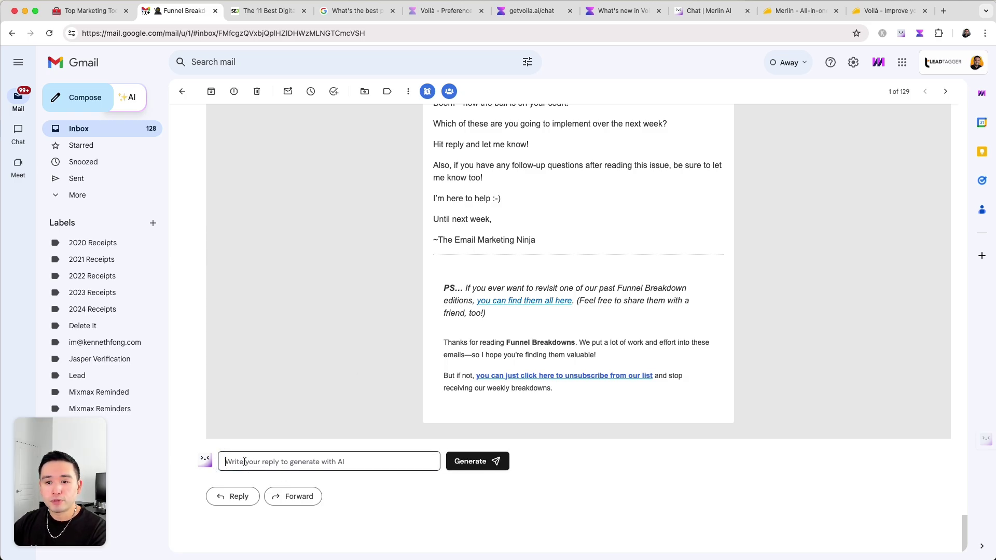
type("send a thank you note to him")
left_click(496, 461)
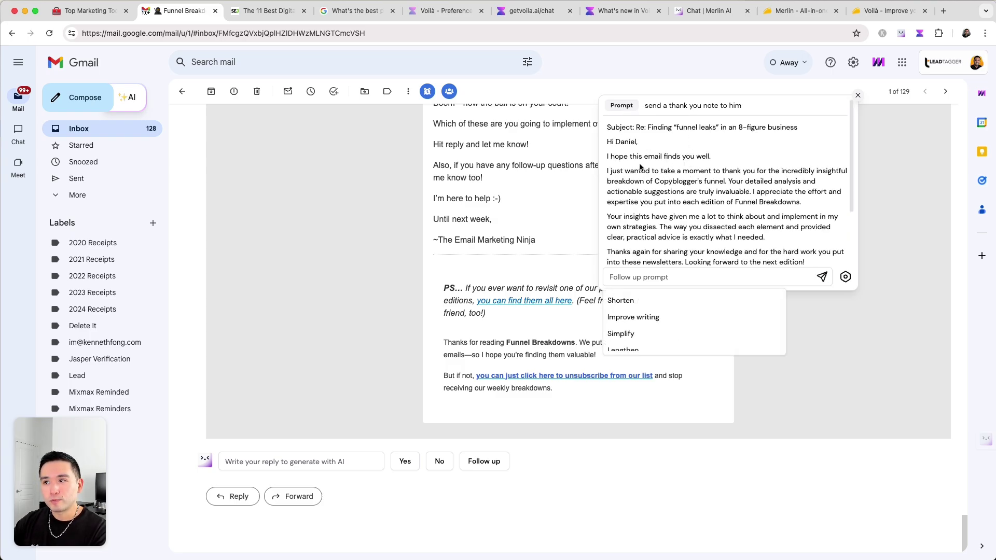
Review the generated thank-you draft's subject line, body and sign-off against the newsletter's content, and dismiss the draft
left_click_drag(615, 127, 739, 130)
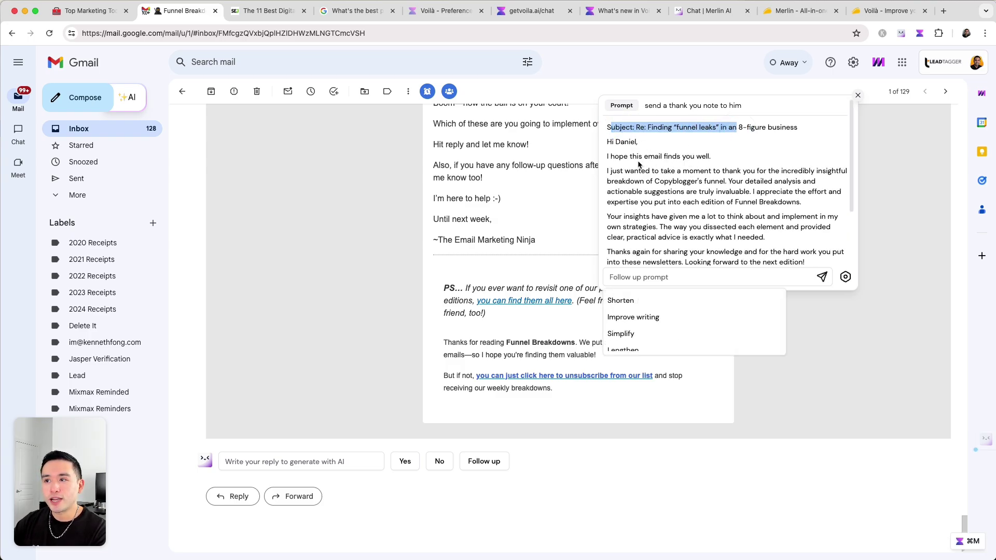
mouse_move(606, 171)
left_mouse_down()
mouse_move(701, 210)
mouse_move(716, 257)
mouse_move(685, 240)
left_mouse_up()
left_click(687, 241)
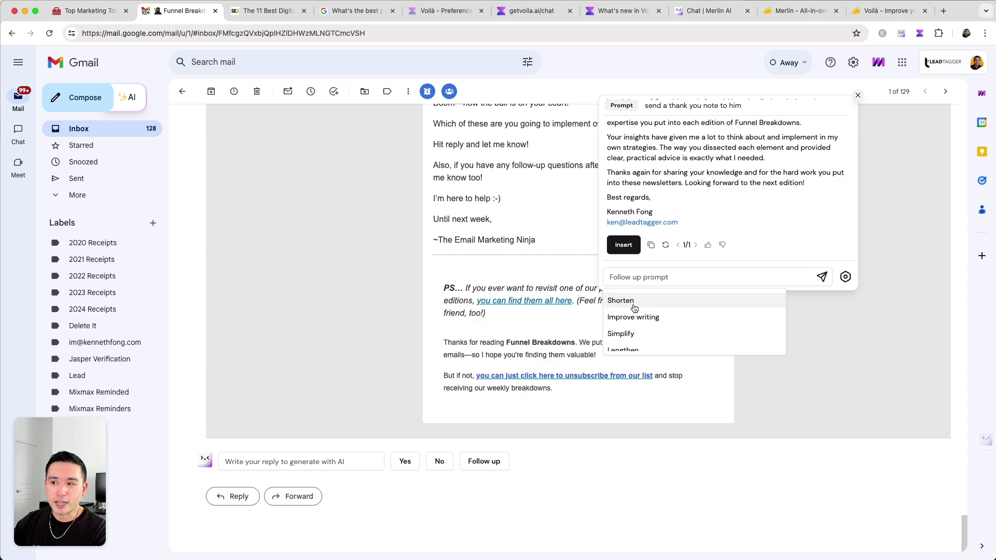
left_click_drag(776, 108, 729, 122)
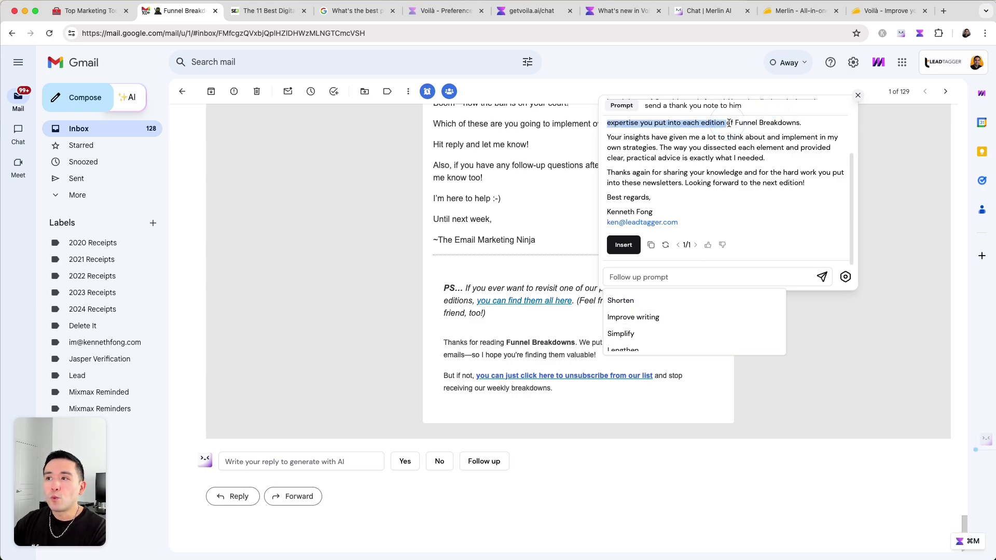
scroll(767, 181, "up", 3)
left_click_drag(856, 113, 725, 102)
left_click(678, 211)
left_click_drag(678, 211, 699, 192)
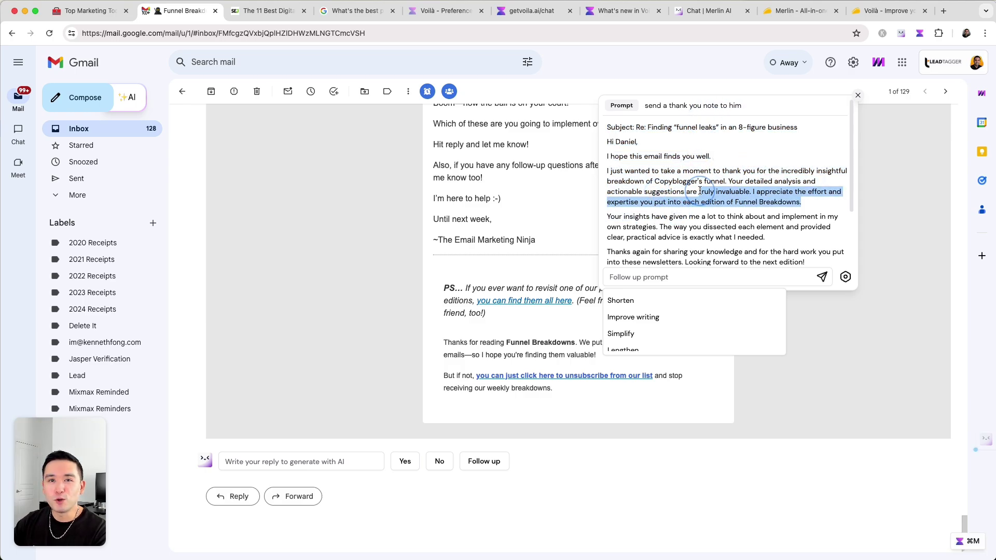
scroll(539, 220, "up", 10)
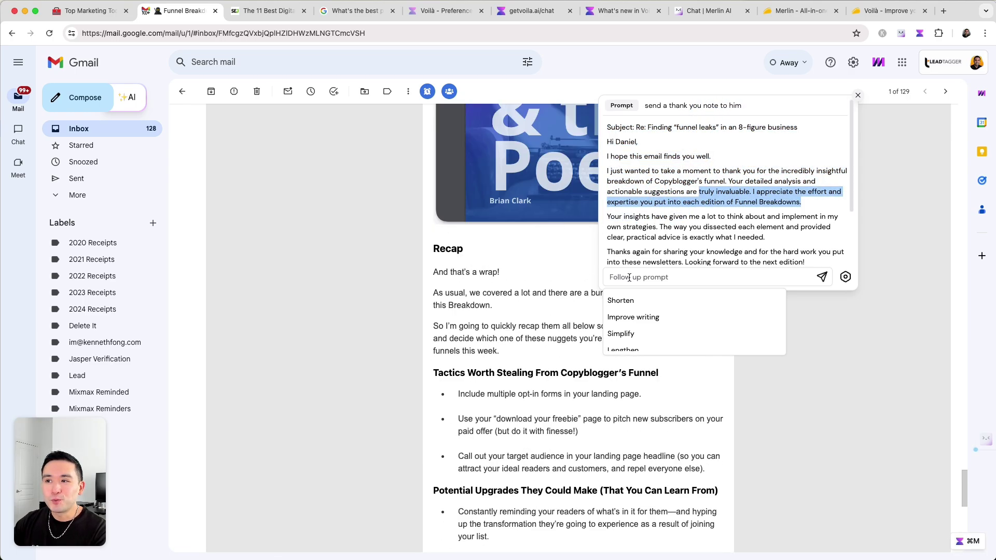
left_click(680, 201)
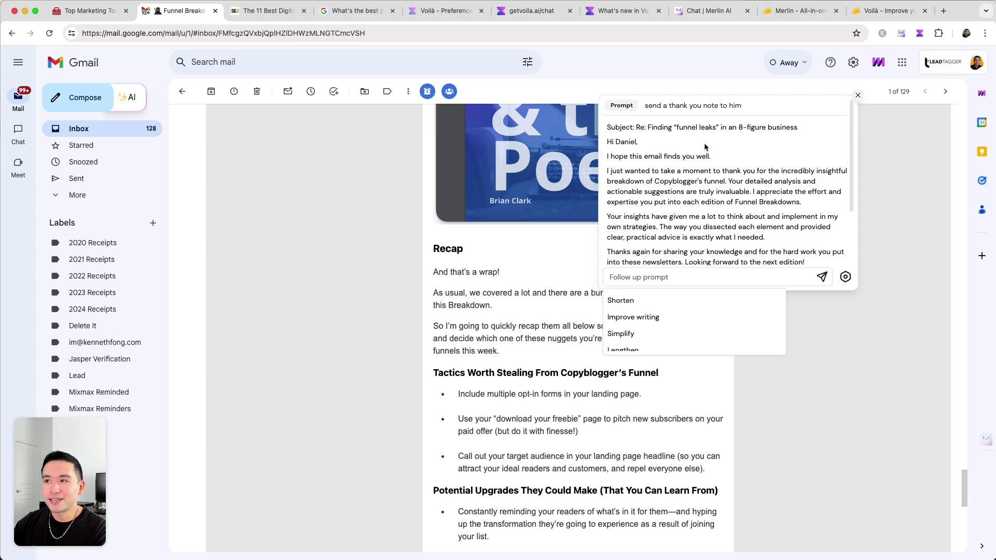
left_click(497, 342)
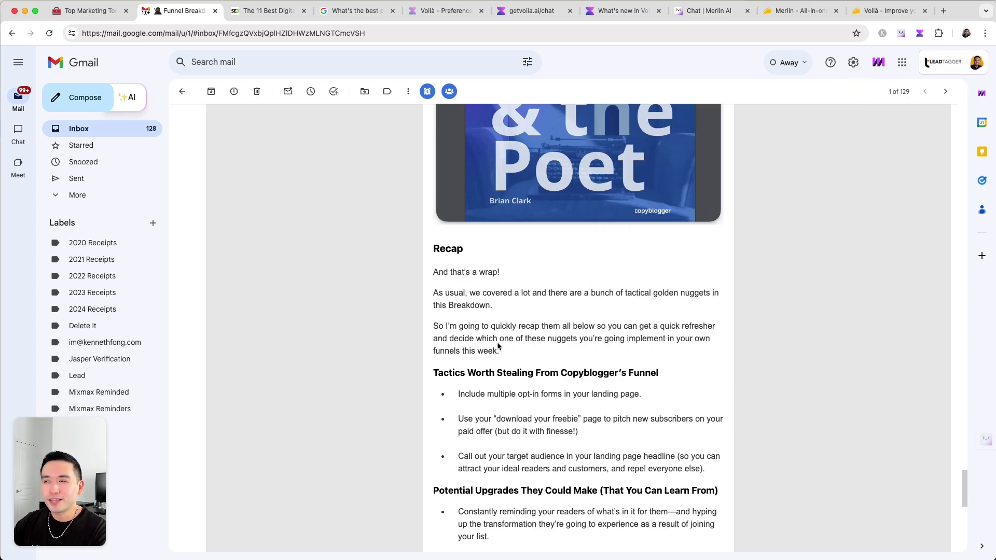
Start a reply to the newsletter, open Voilà's reply assistant in it and look through the available tones
scroll(516, 353, "down", 15)
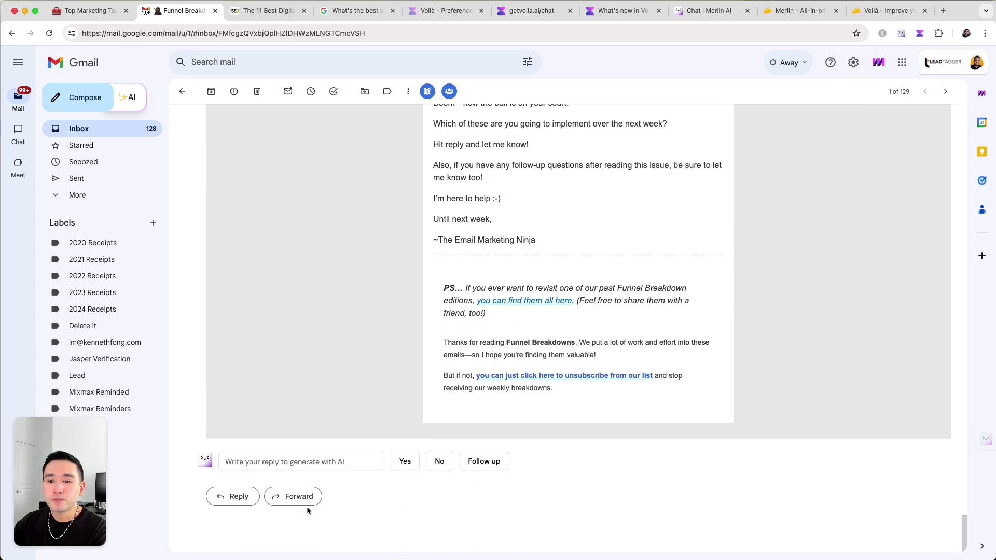
left_click(235, 497)
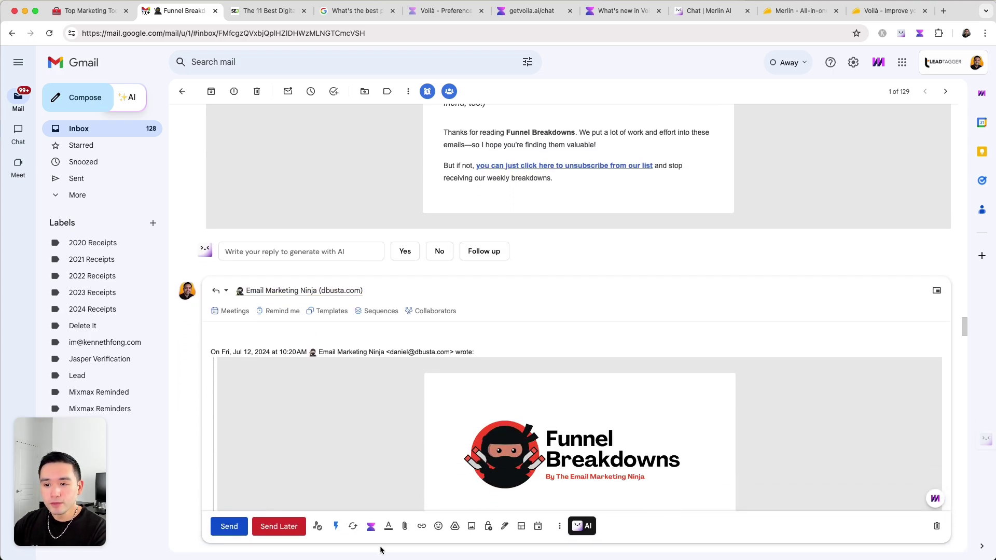
left_click(371, 527)
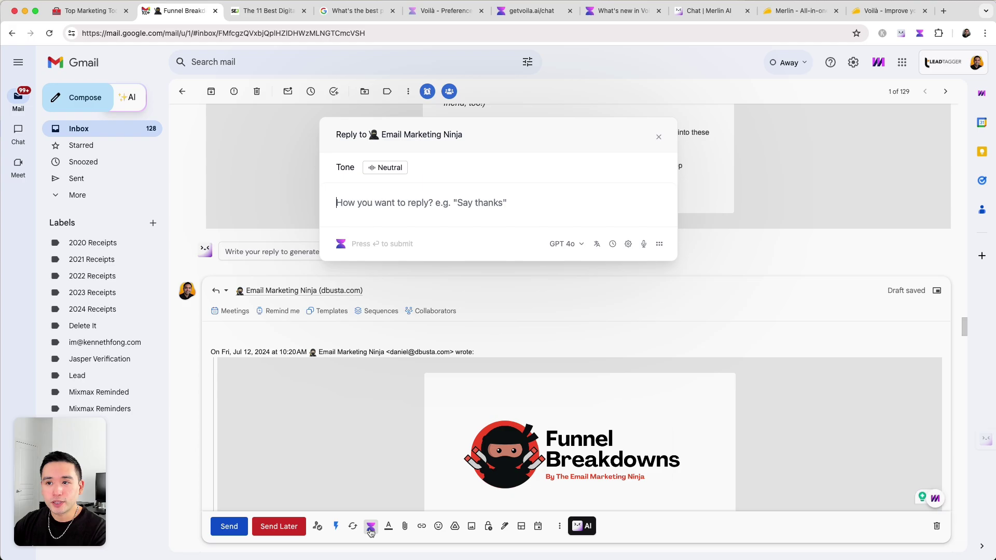
left_click(390, 170)
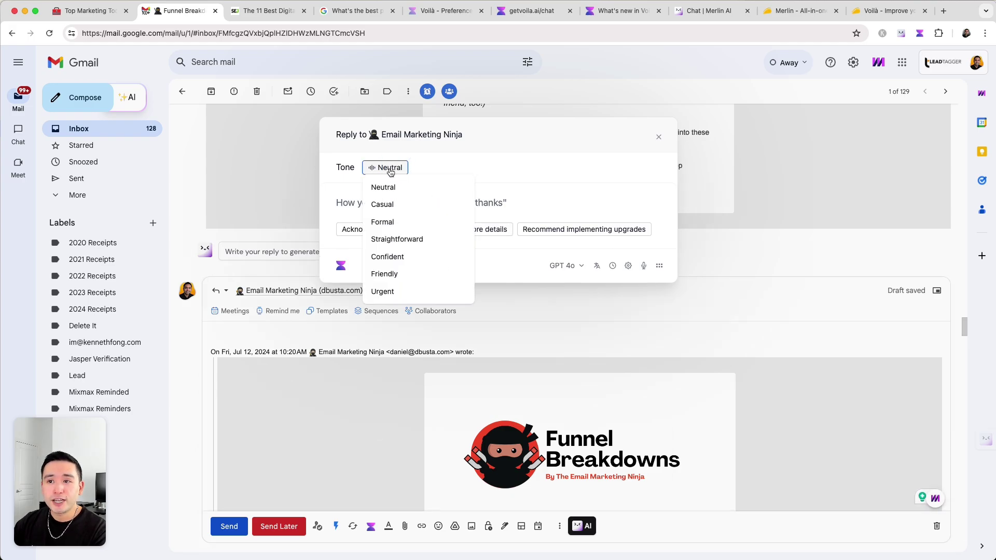
left_click(439, 155)
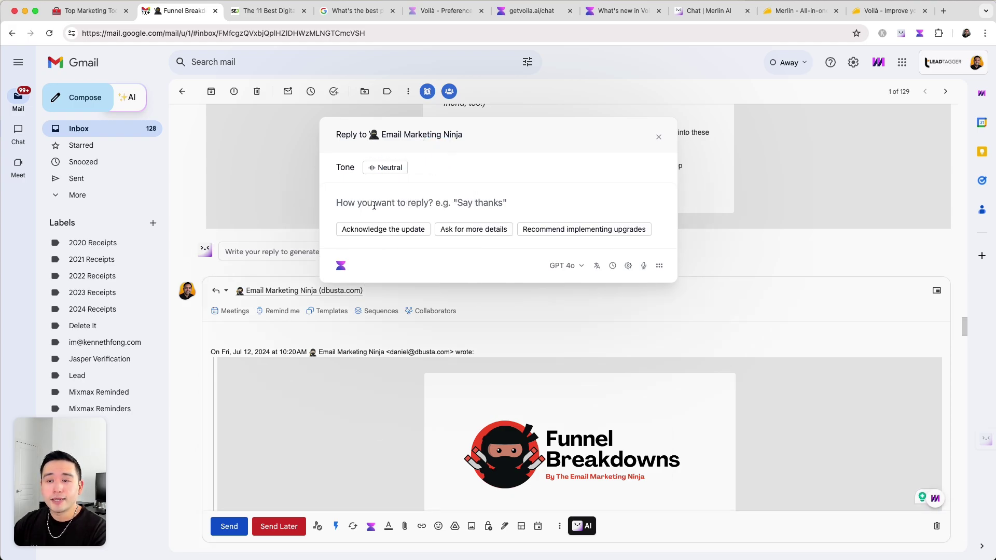
Generate a Voilà reply with the prompt "send a thank you note to him" and insert it into the reply body
left_click(358, 207)
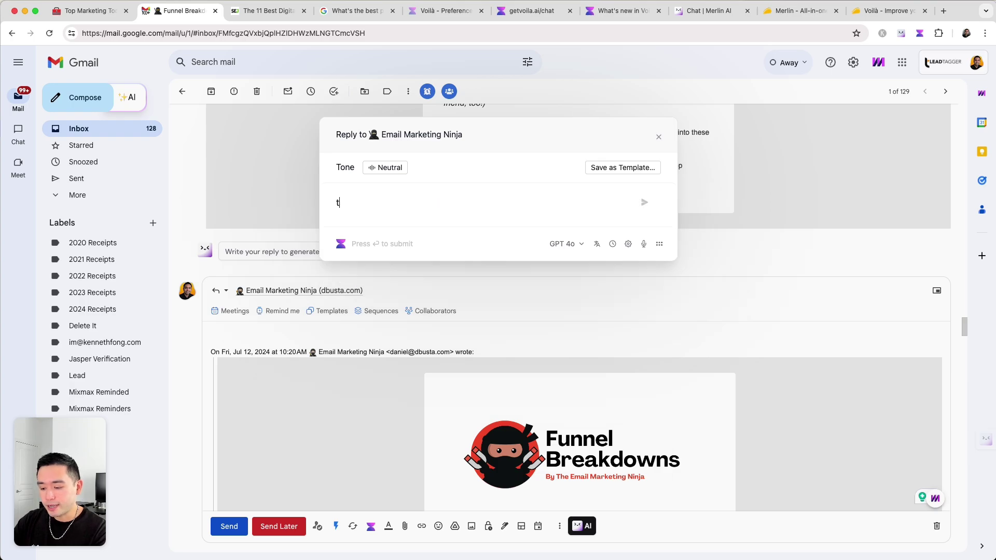
type("send a thank")
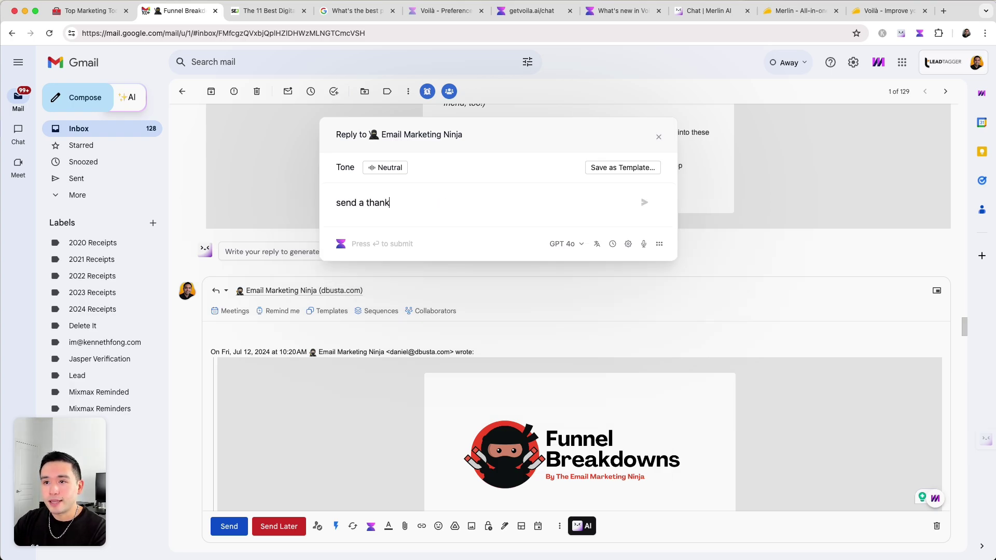
type(" you note to")
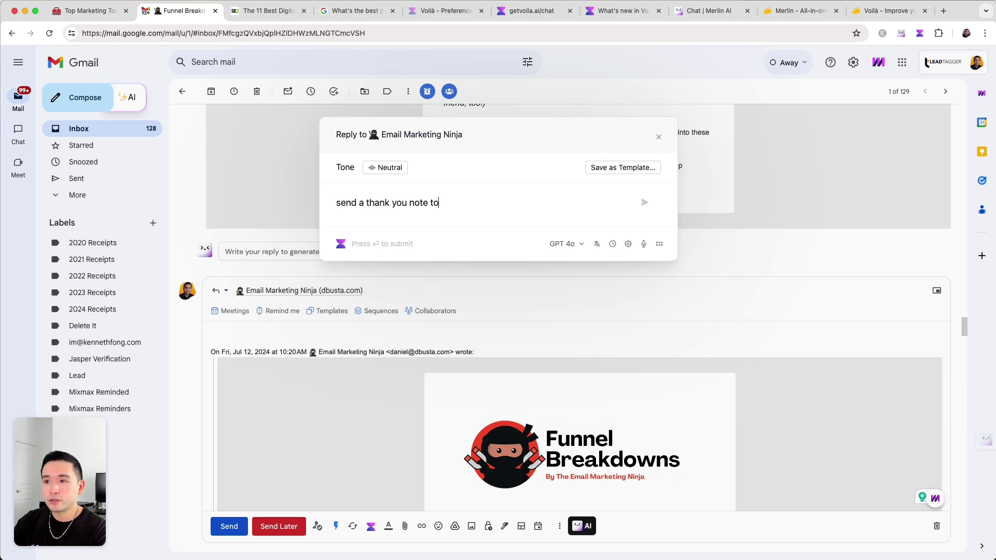
type(" him")
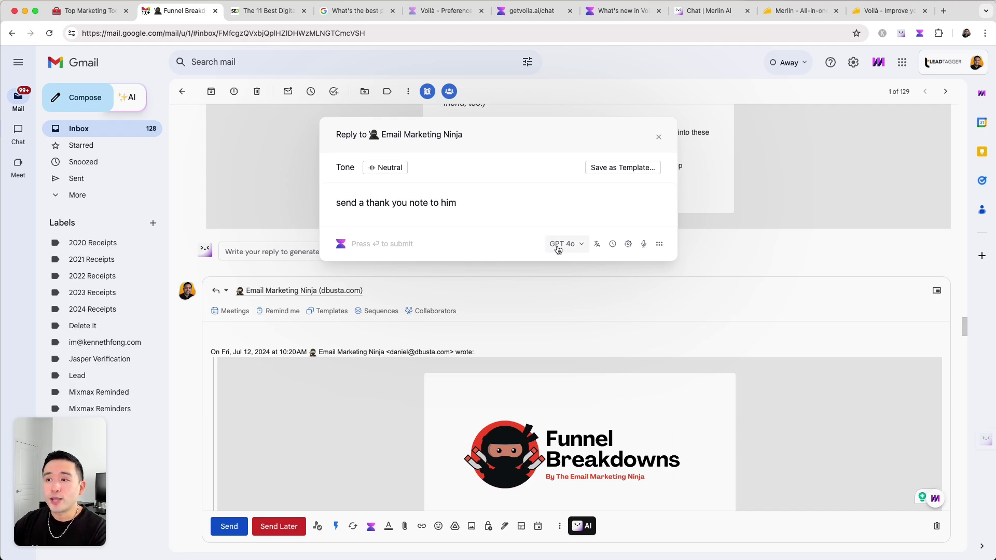
left_click(558, 248)
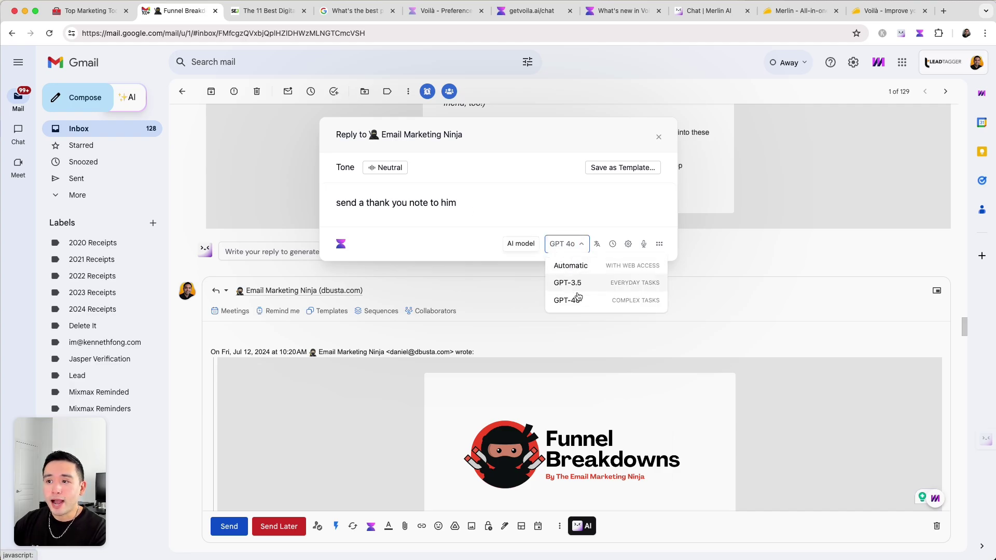
left_click(525, 210)
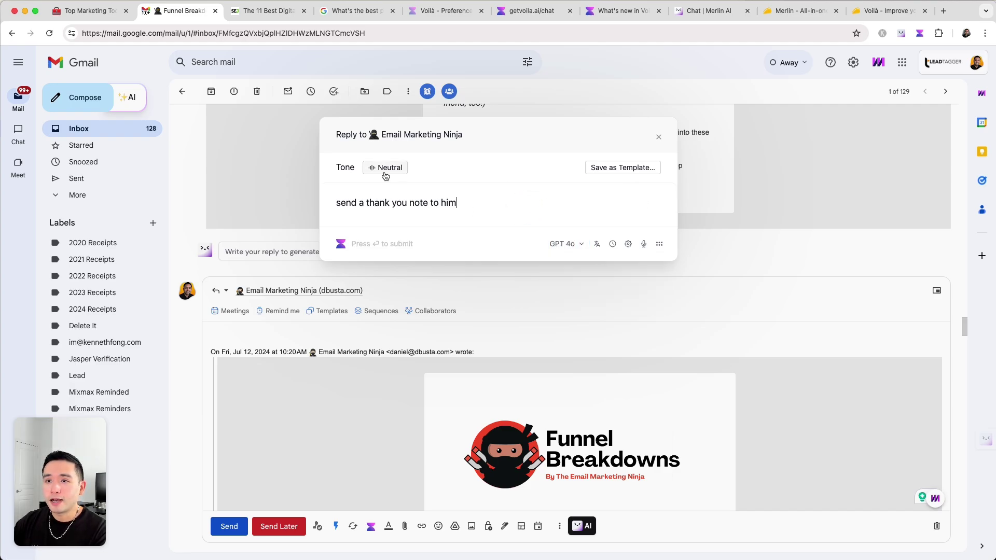
left_click(645, 205)
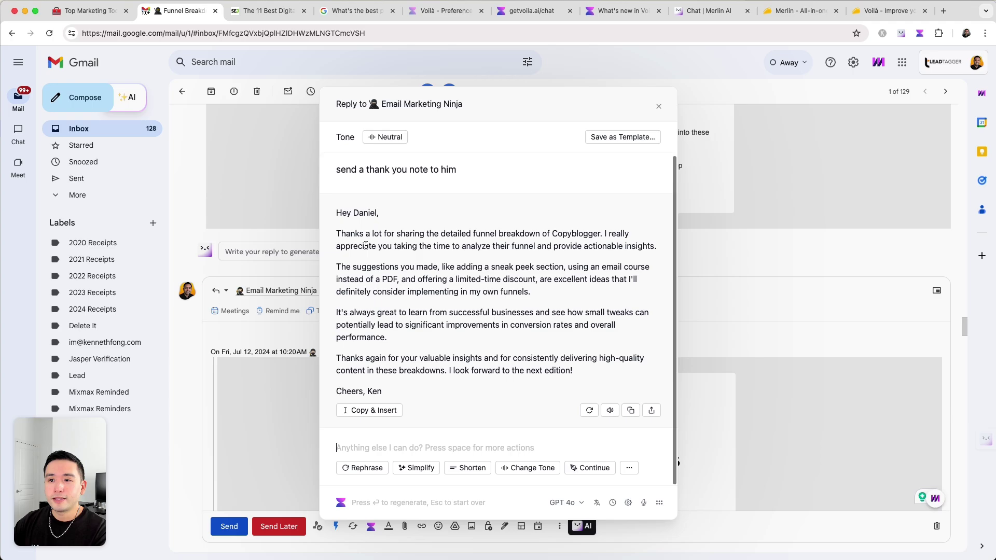
left_click(378, 415)
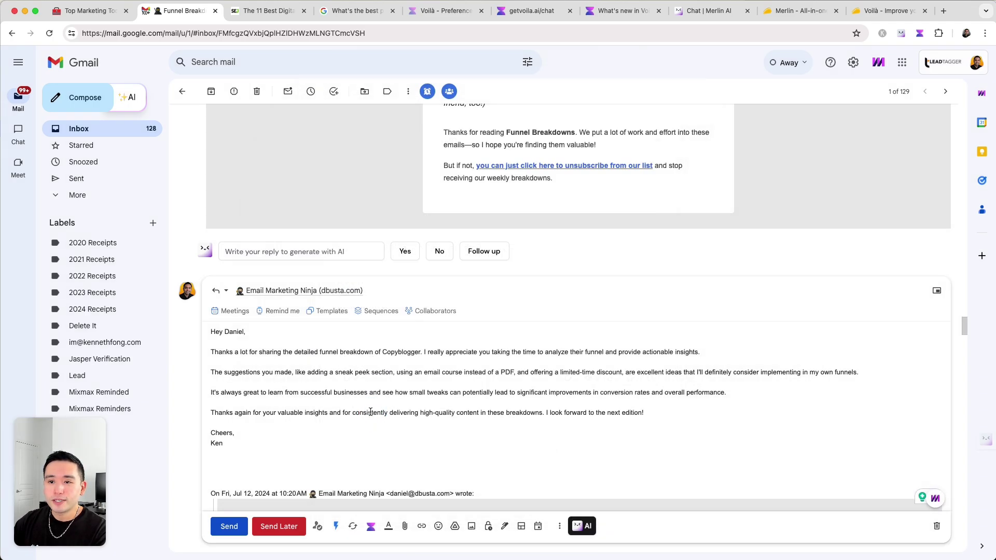
Reopen Voilà's reply assistant to examine its suggested reply prompts, and close it
left_click(371, 526)
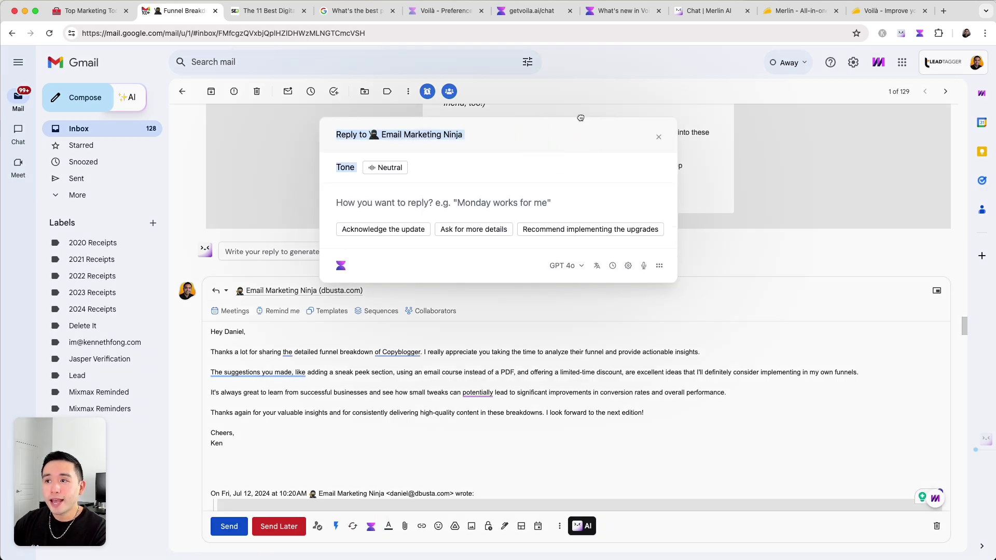
left_click_drag(583, 118, 584, 152)
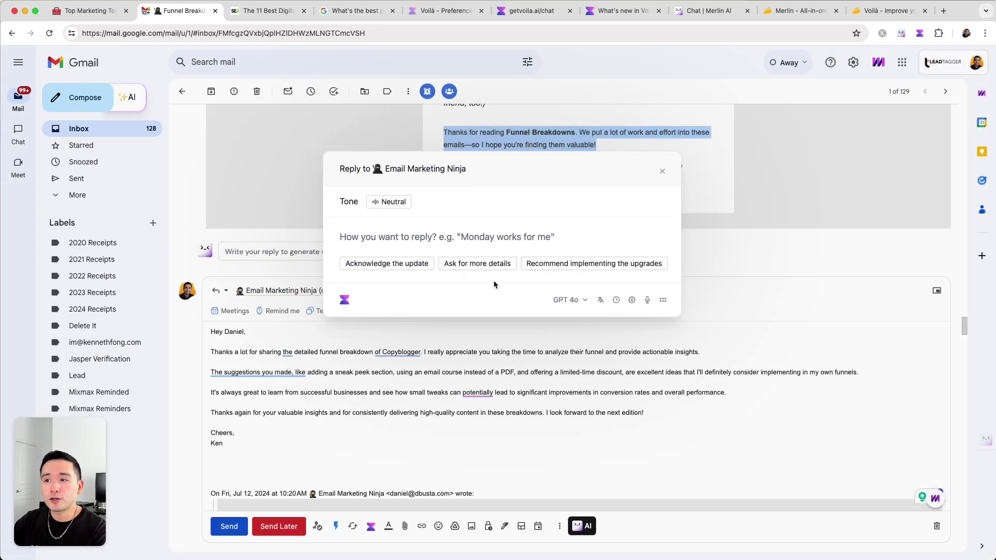
left_click(661, 169)
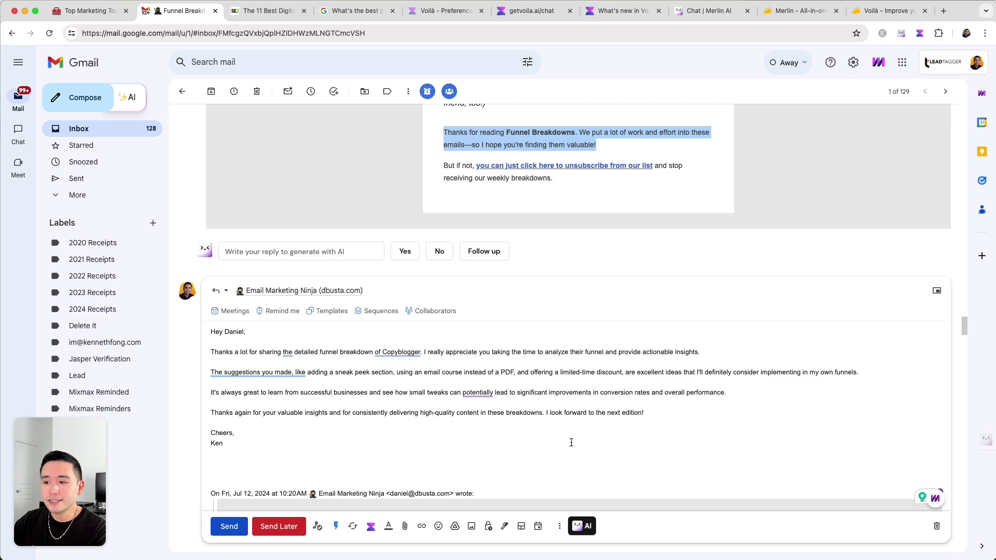
Open Merlin's AI drafting box in the reply to examine its prompt field and preset options, and close it
left_click(582, 528)
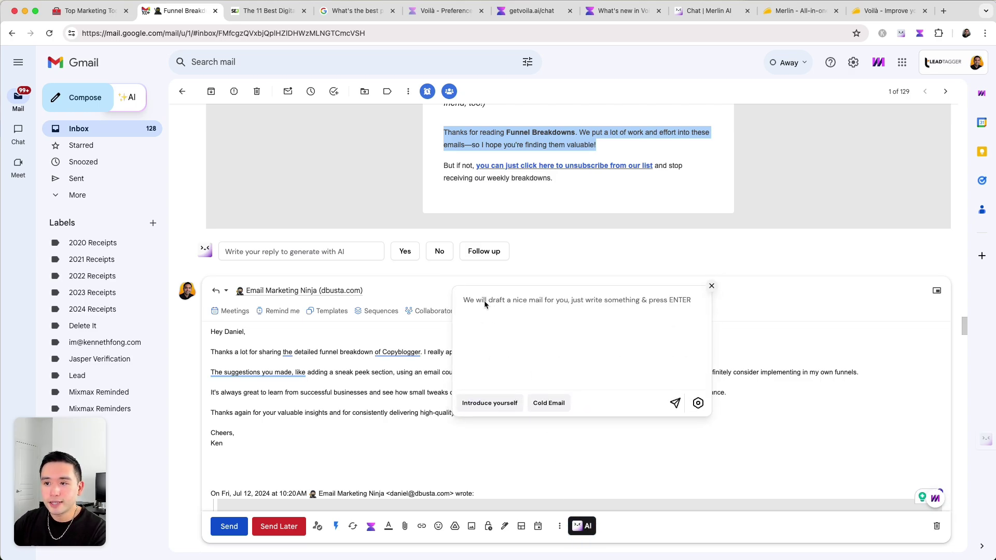
left_click(495, 301)
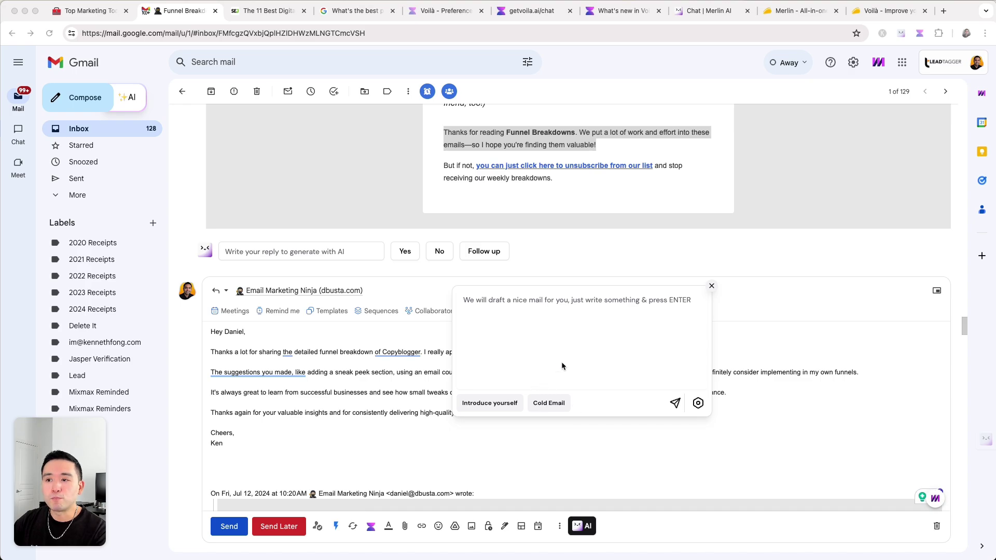
left_click(711, 287)
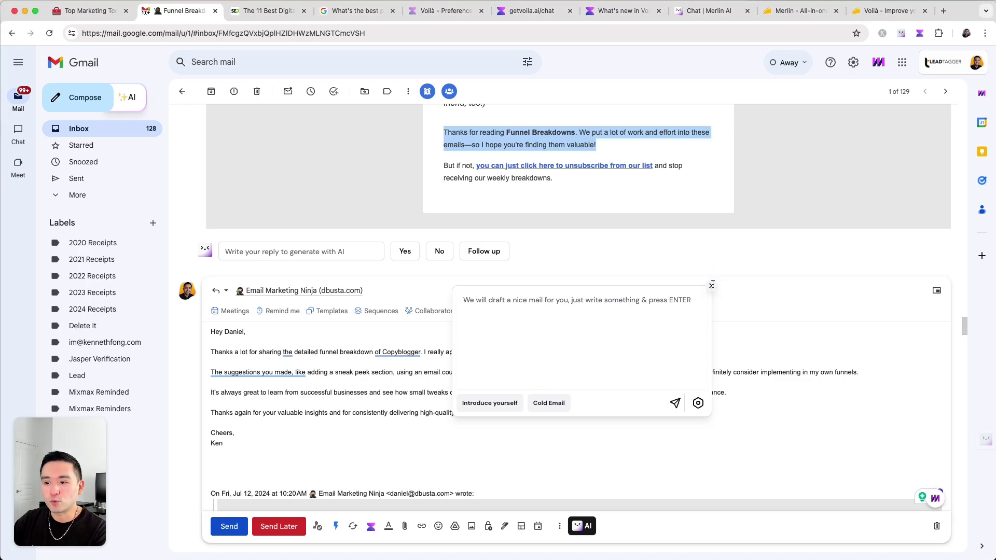
Switch to the Search Engine Journal article on digital marketing courses and open Merlin's sidebar chat beside it
left_click(266, 12)
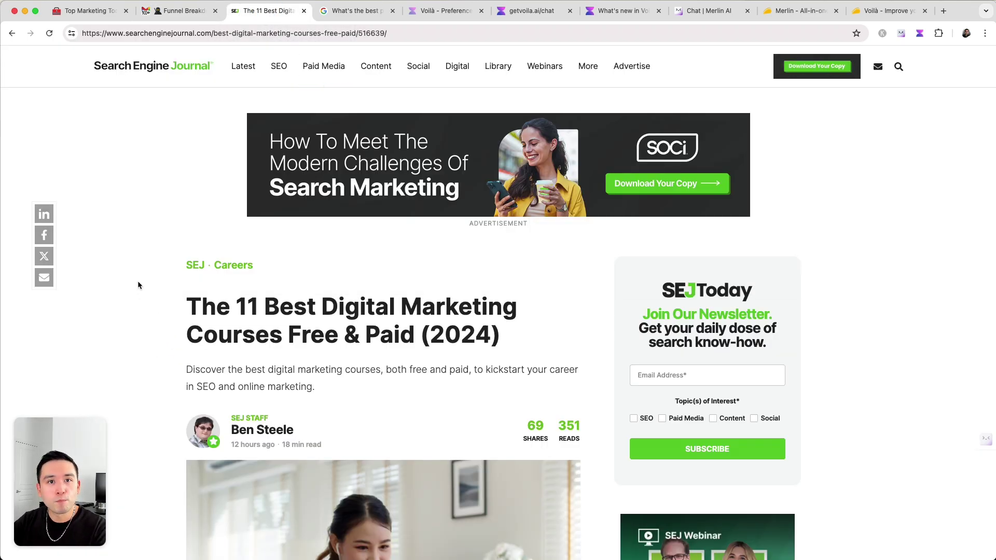
key("ctrl+m")
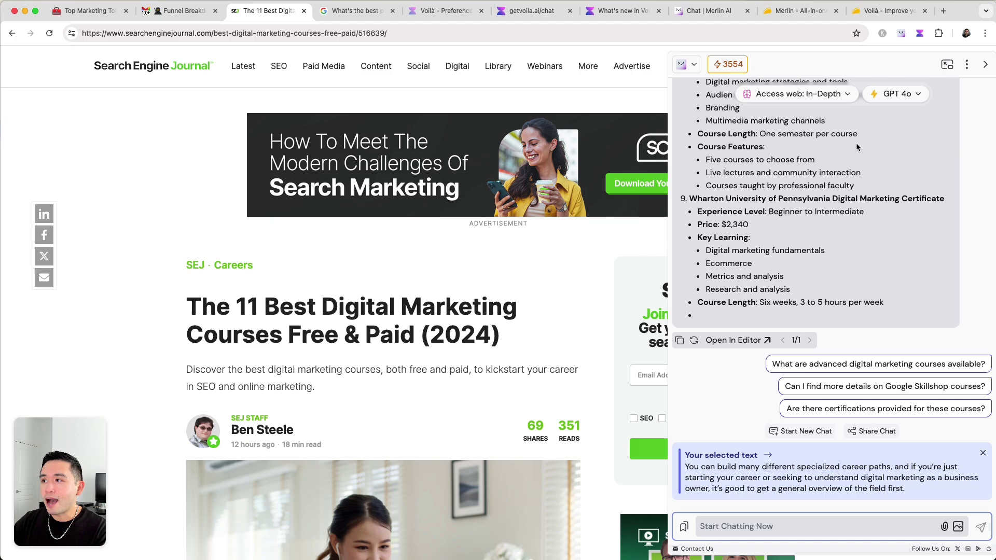
scroll(856, 145, "up", 15)
scroll(855, 142, "down", 20)
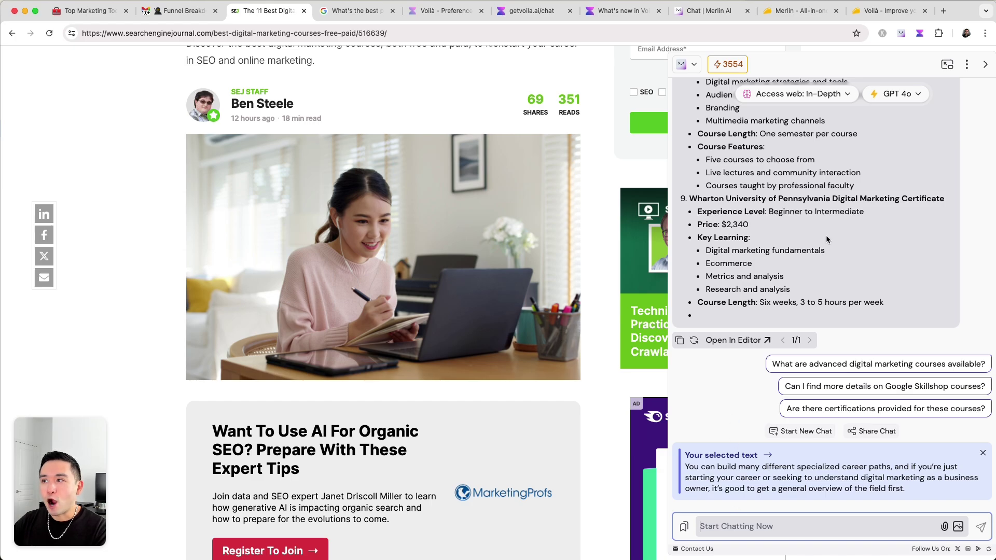
Open Merlin's web access options, examine the full list of available AI models from GPT 3.5 to Gemini 1.5 Flash, and close it
left_click(839, 94)
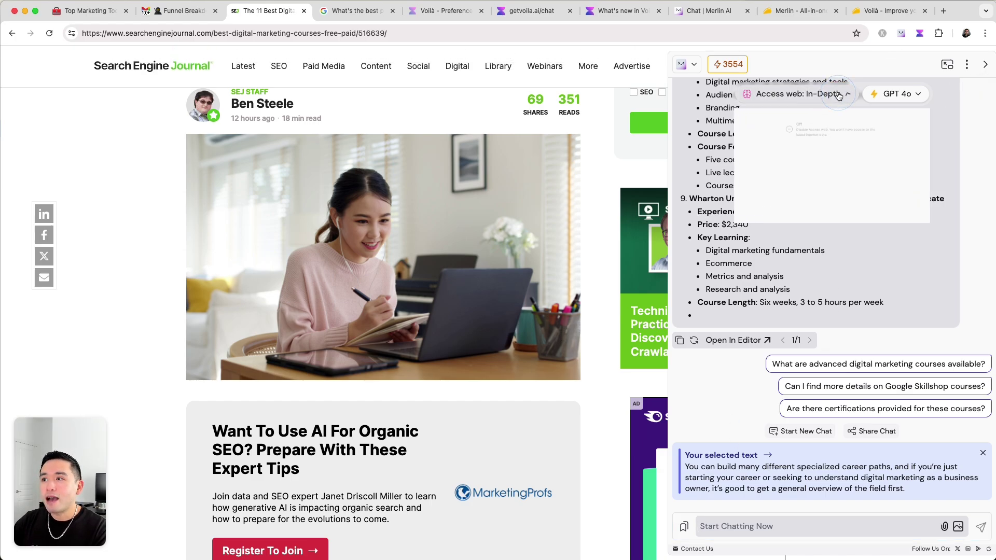
left_click(895, 95)
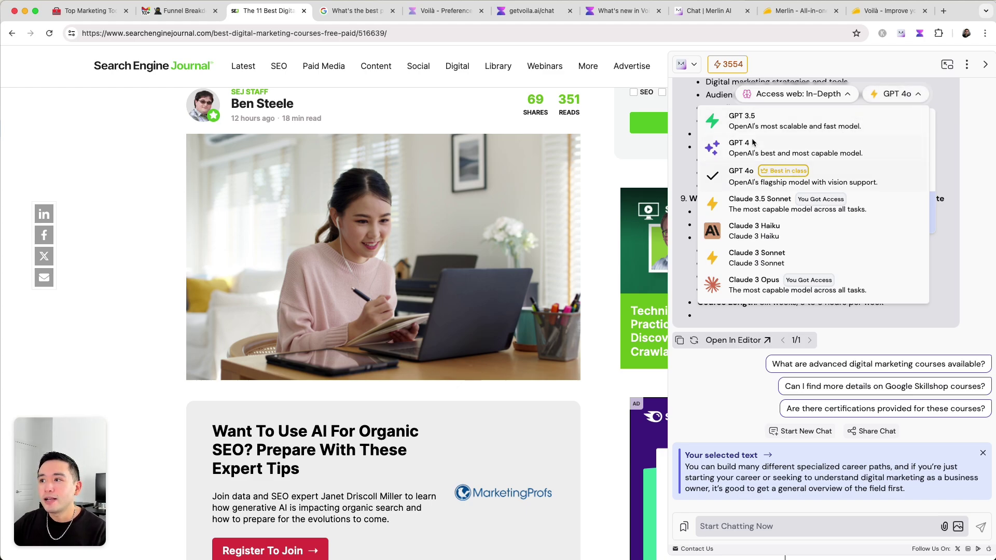
scroll(749, 140, "down", 2)
scroll(749, 142, "down", 5)
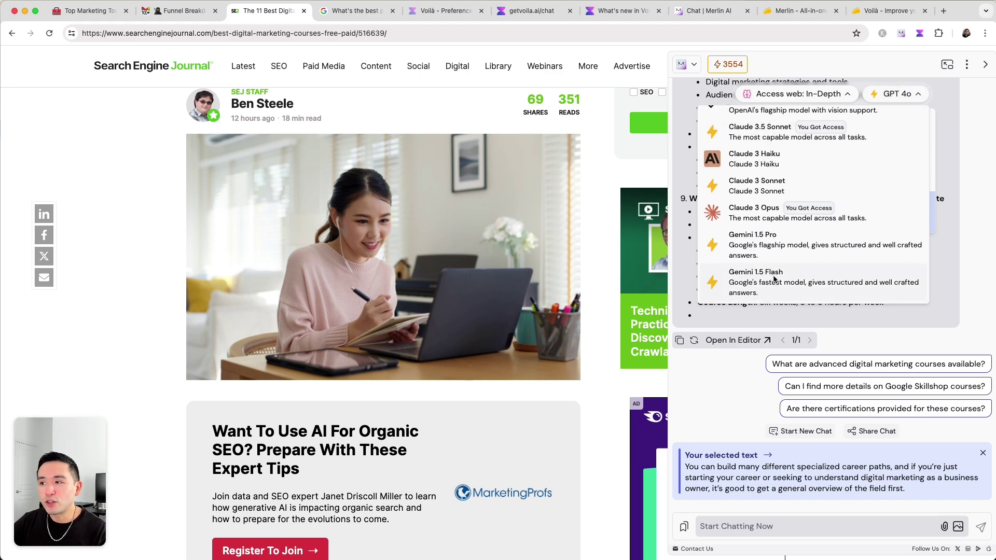
scroll(769, 278, "up", 10)
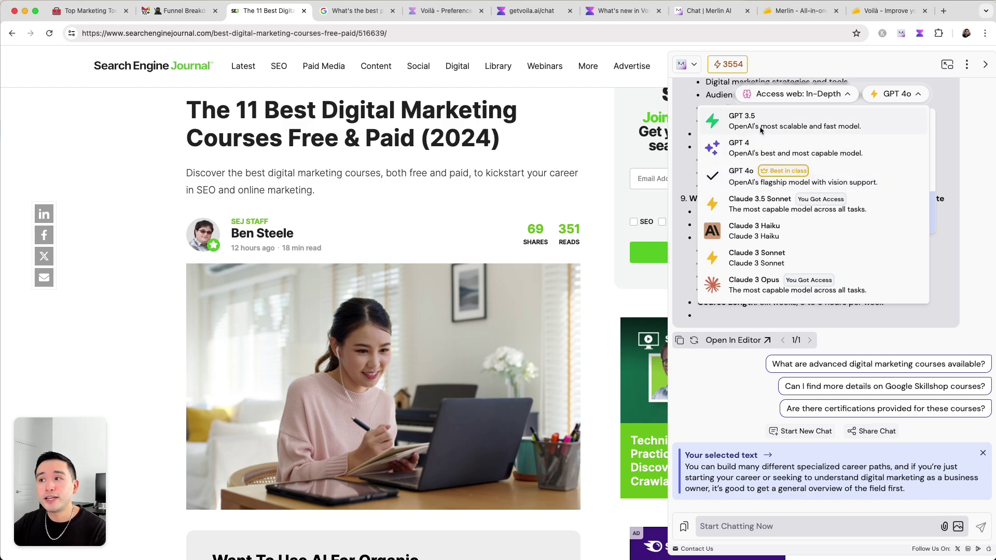
scroll(760, 179, "down", 2)
scroll(772, 197, "down", 4)
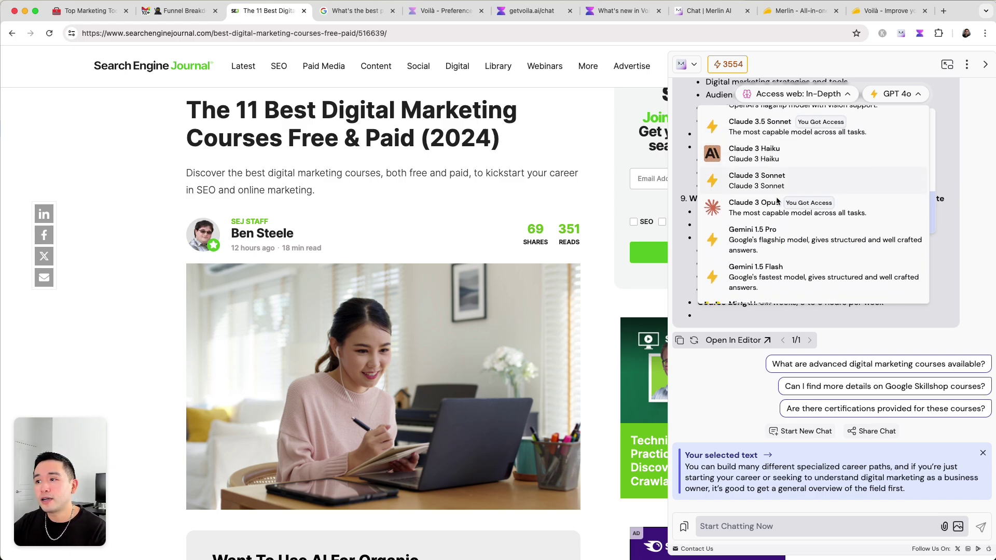
scroll(762, 249, "down", 1)
scroll(758, 277, "up", 5)
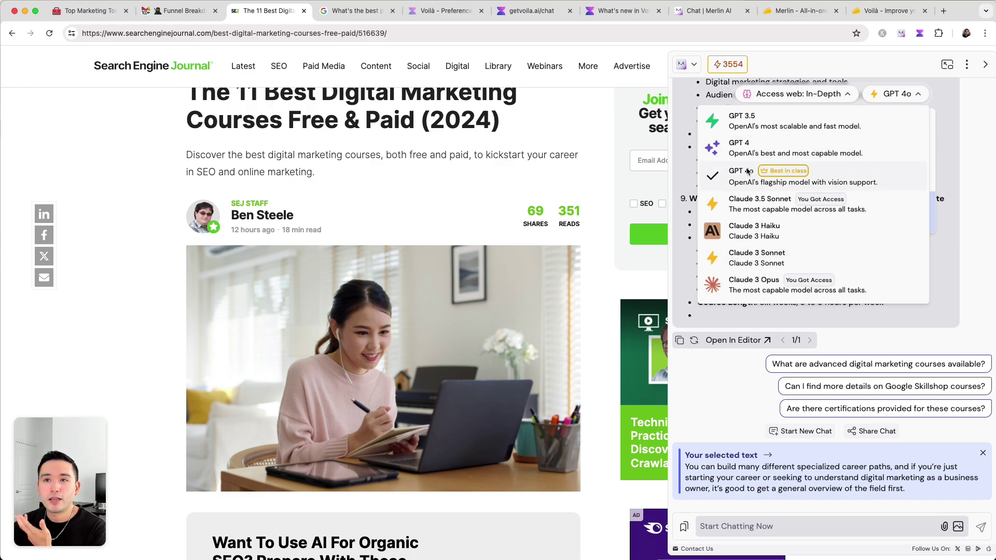
left_click(918, 97)
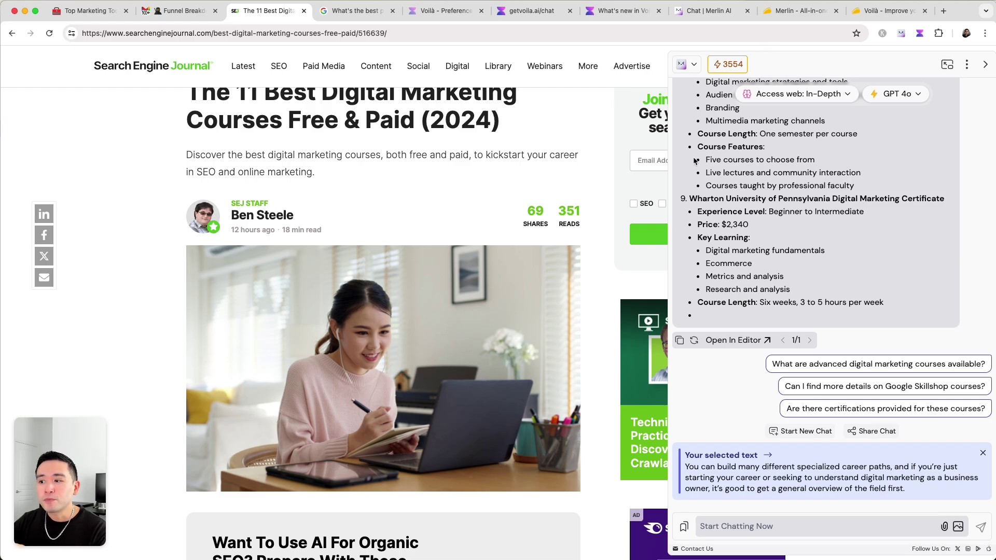
Look back to the start of Merlin's course-list chat beside the article and open the chat in its own tab
scroll(595, 283, "down", 10)
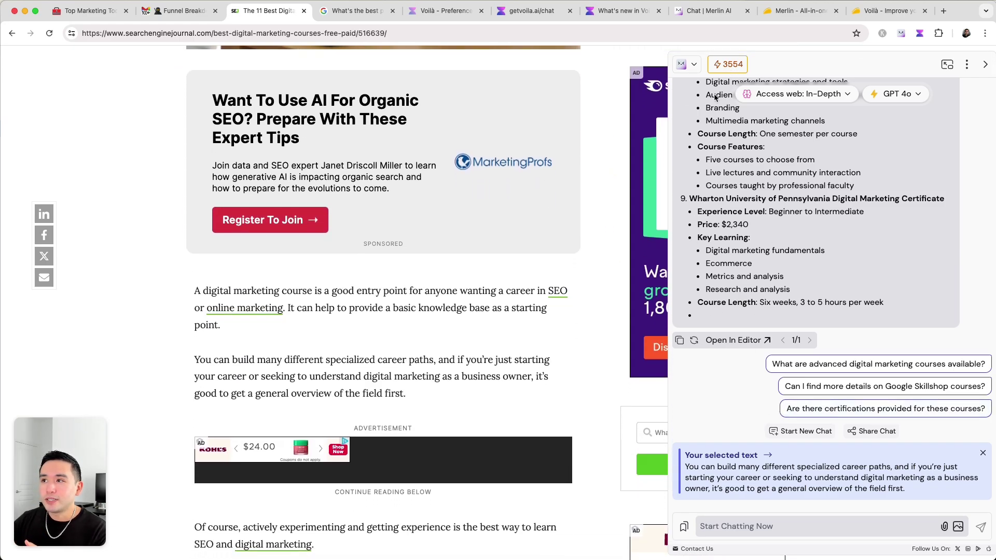
scroll(652, 384, "down", 8)
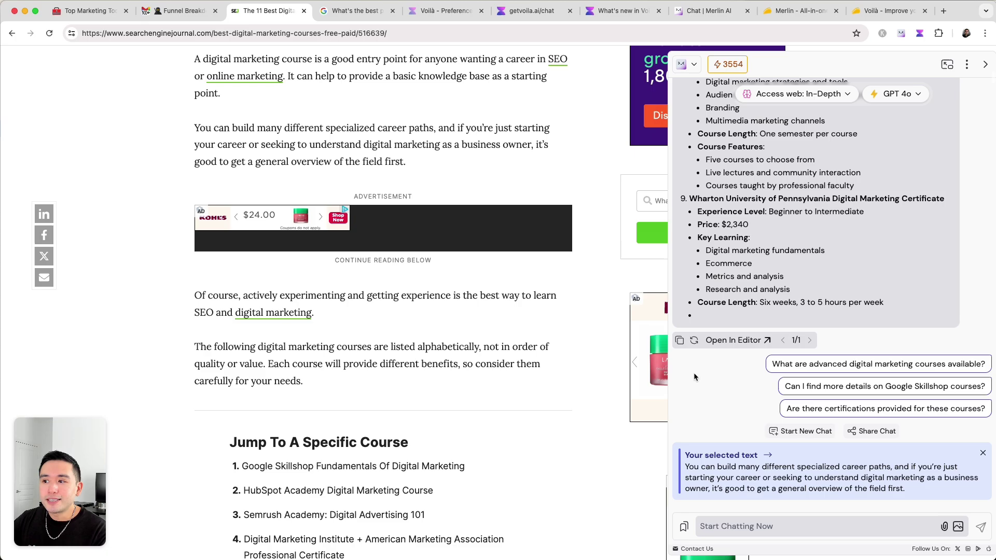
scroll(652, 383, "up", 10)
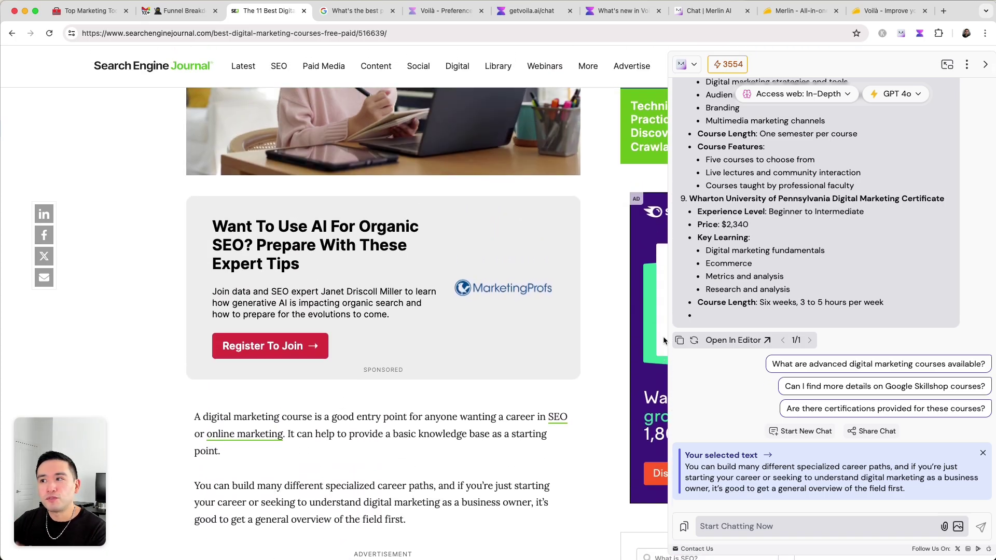
scroll(758, 319, "up", 3)
scroll(758, 320, "up", 20)
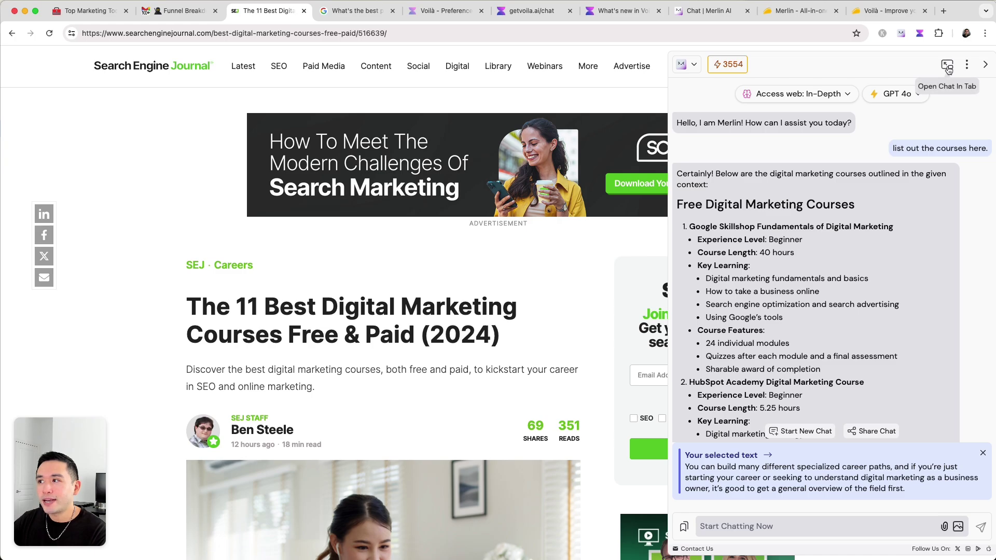
left_click(947, 66)
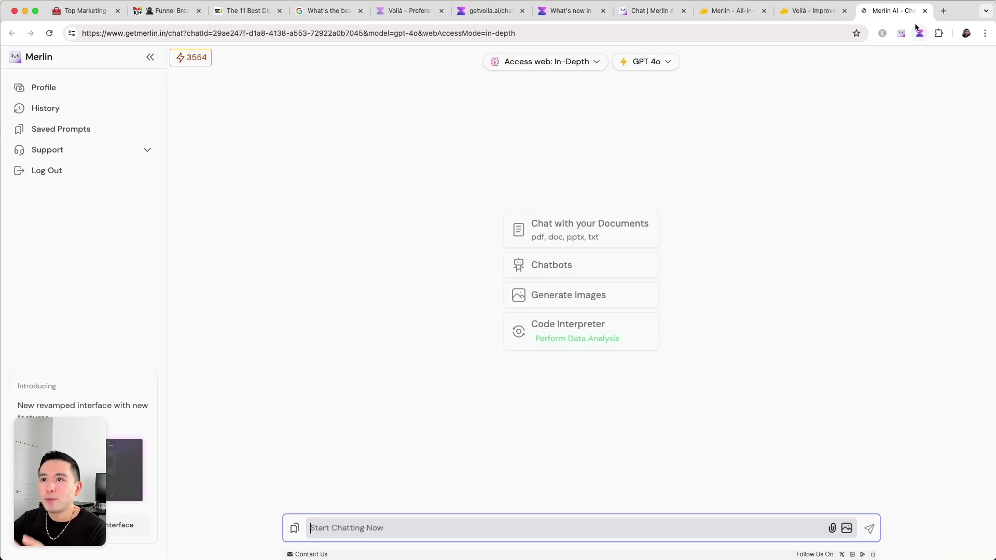
Return to the courses article, open Voilà's popup over it to examine its model choices, and close the popup
left_click(244, 13)
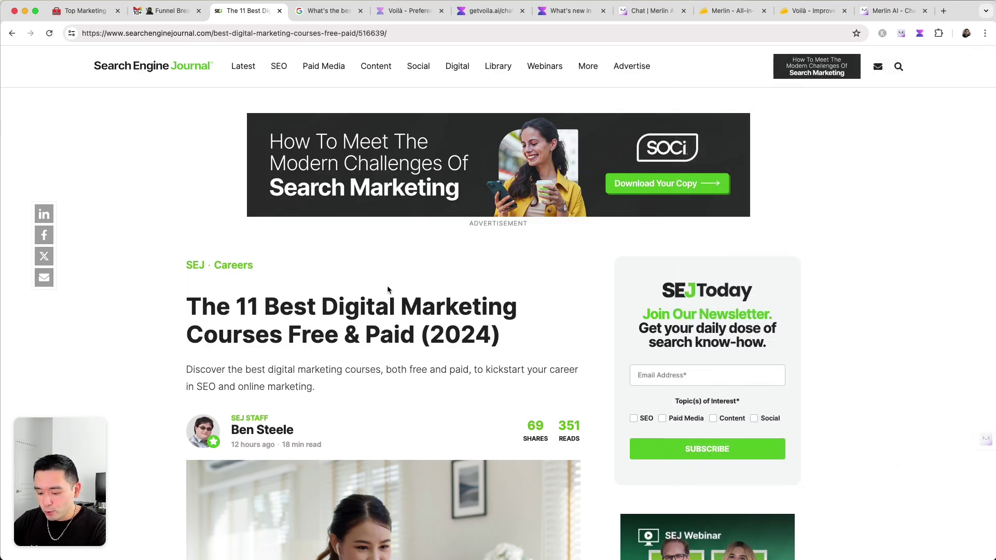
key("super+m")
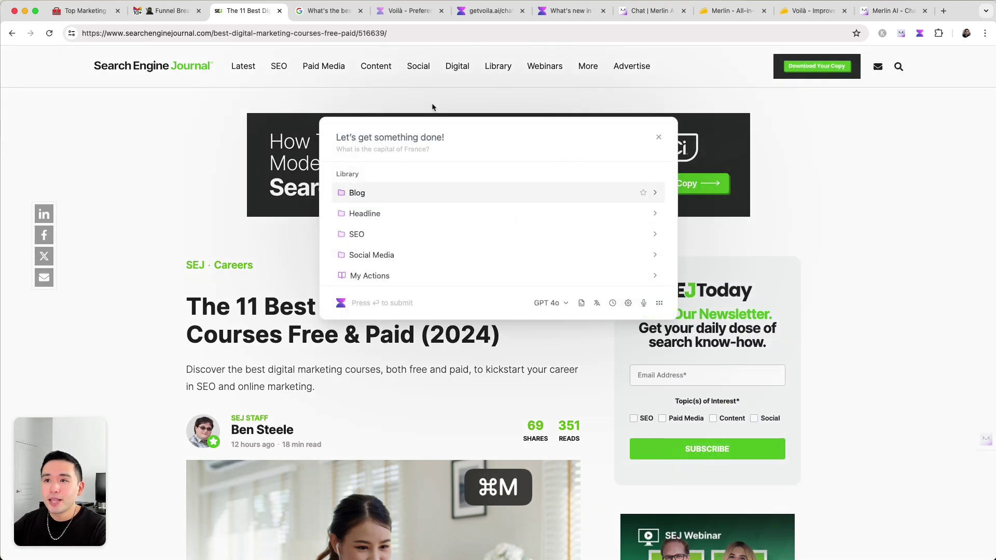
left_click(572, 184)
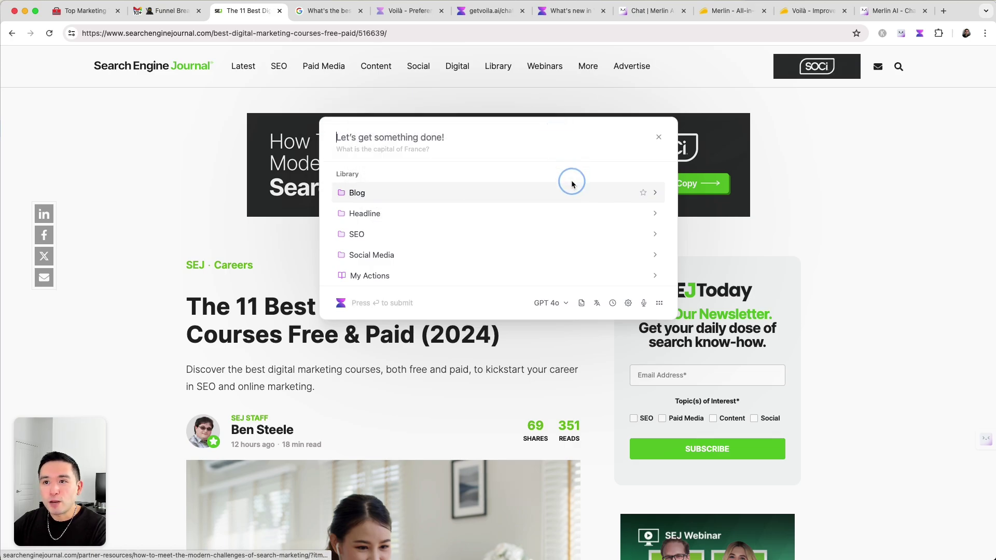
left_click_drag(579, 118, 628, 130)
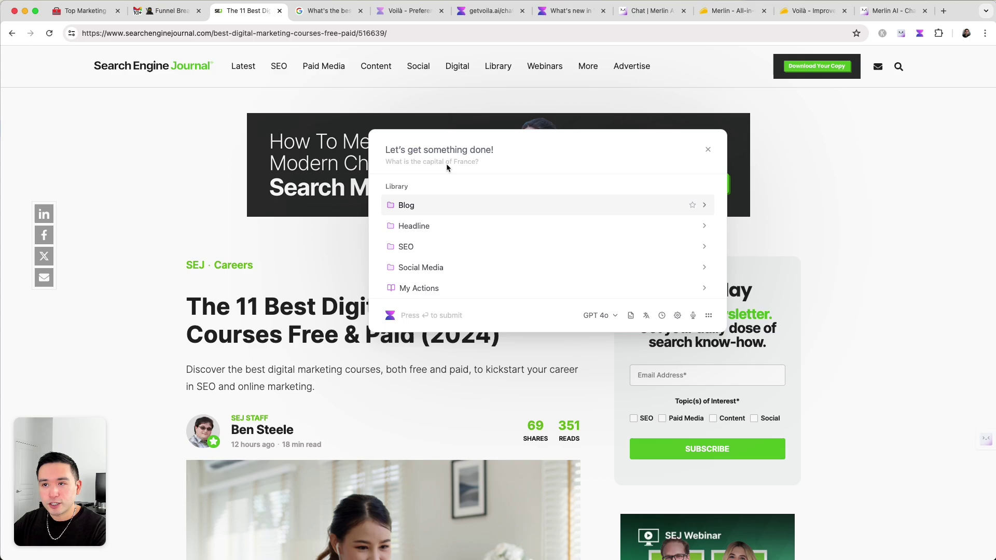
left_click(600, 315)
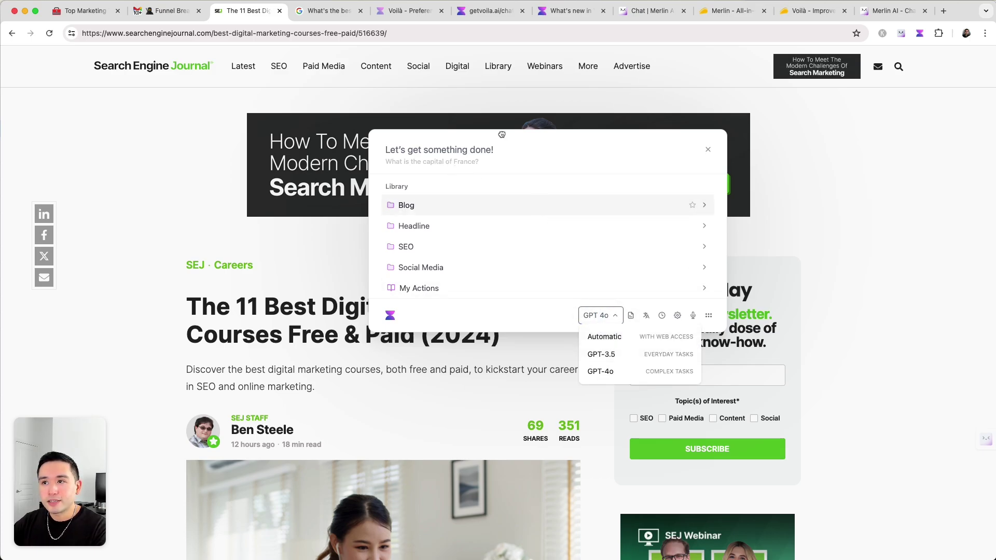
left_click_drag(502, 135, 484, 140)
key("Escape")
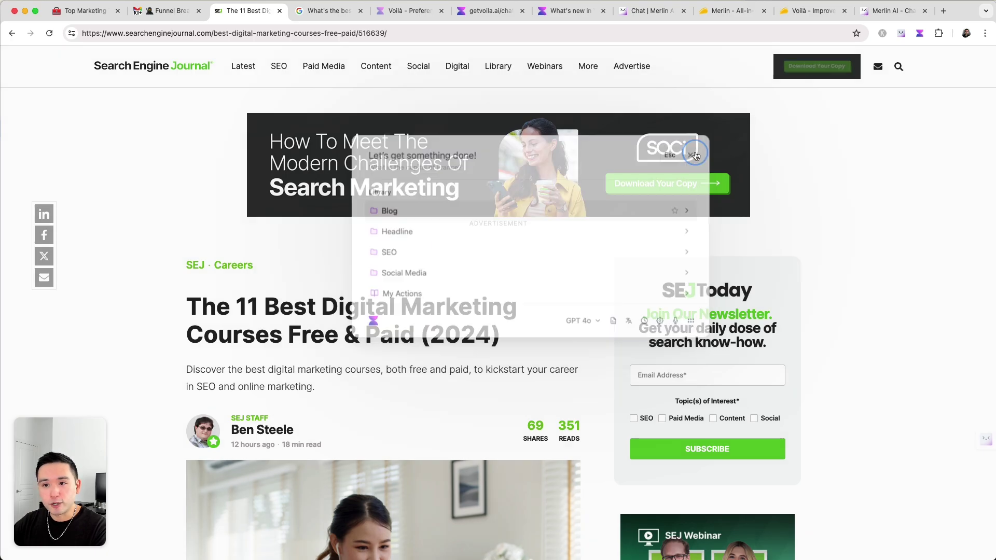
Select the article's two introductory paragraphs and have Voilà rewrite them with the prompt "shorten it"
scroll(430, 301, "down", 15)
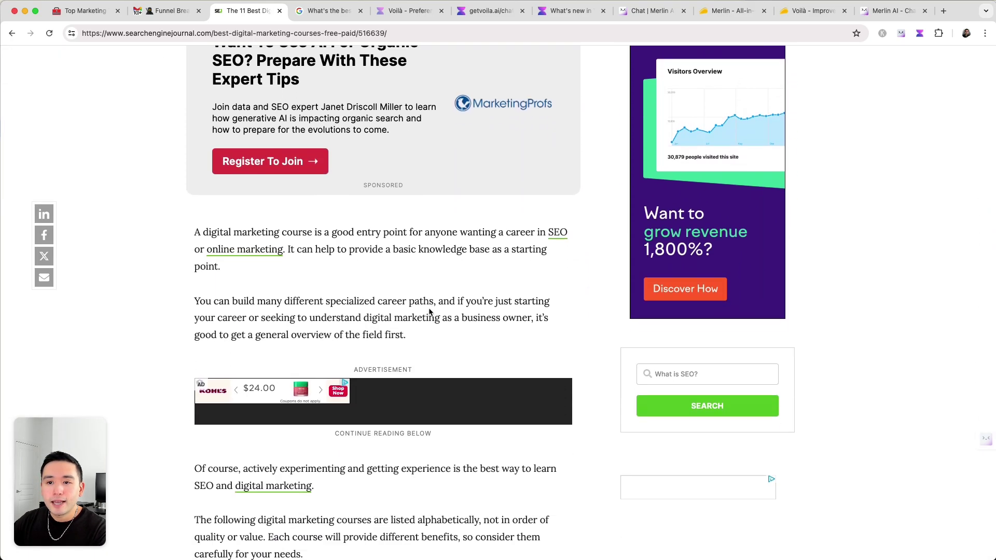
left_click_drag(195, 226, 415, 339)
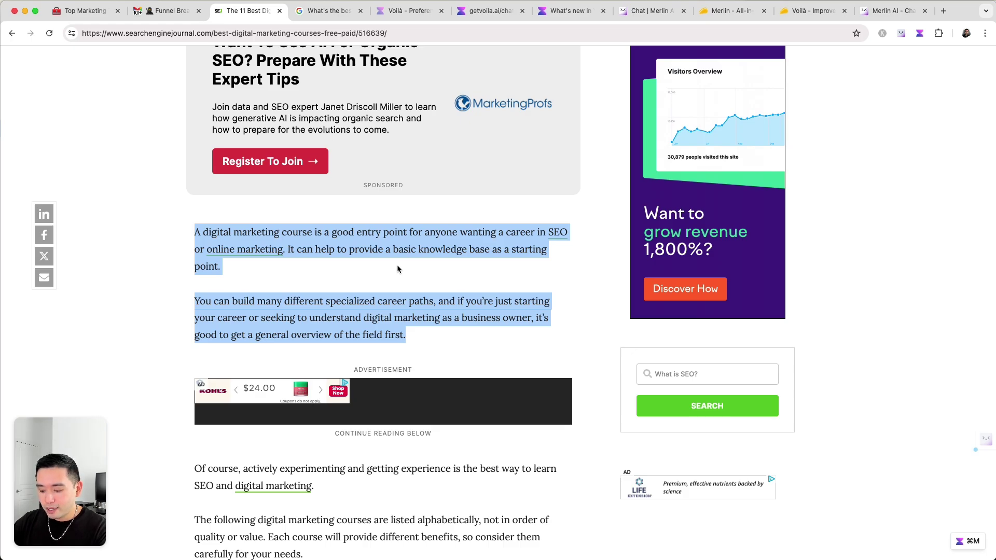
key("super+m")
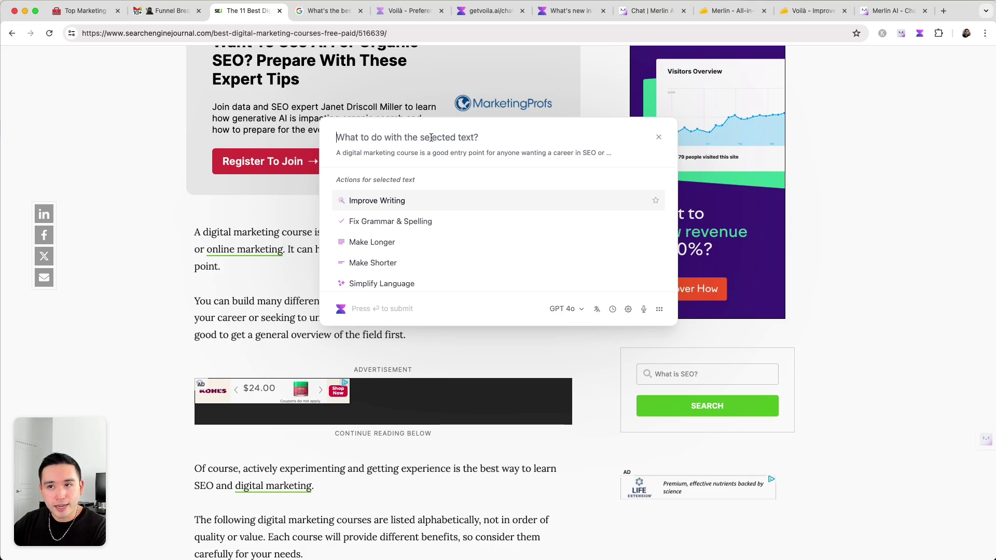
type("shorten it")
key("Return")
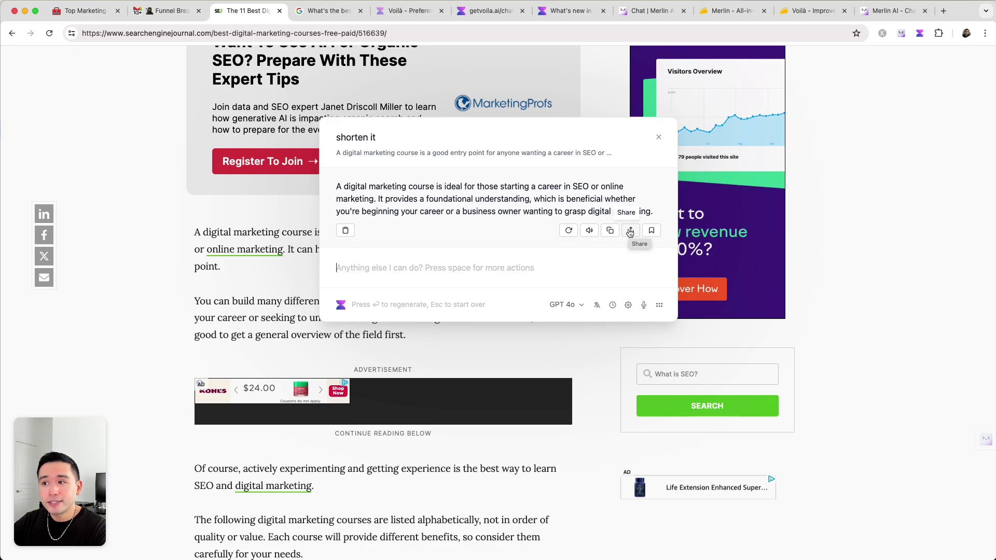
Send Voilà the follow-up prompt "make it even shorter" for the shortened paragraphs
left_click(346, 231)
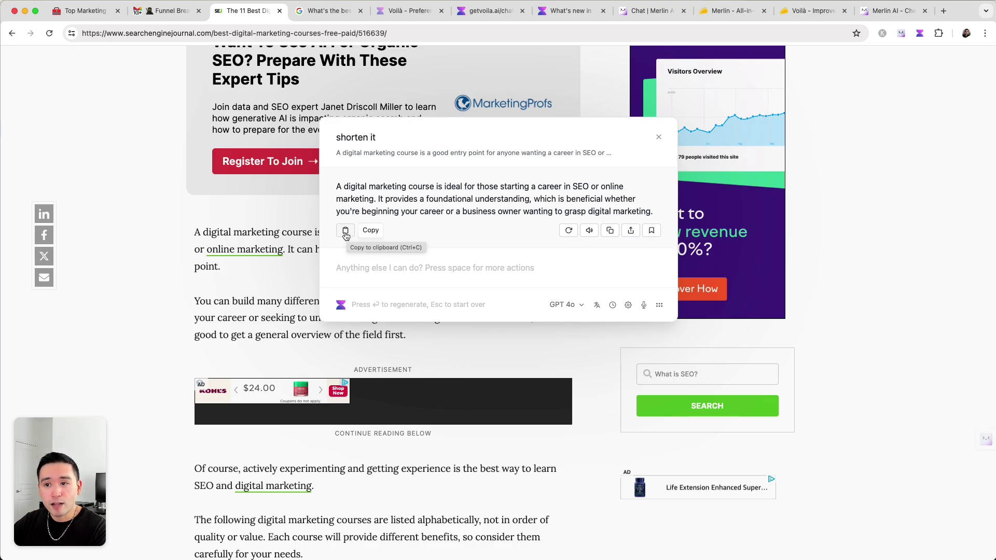
left_click(377, 274)
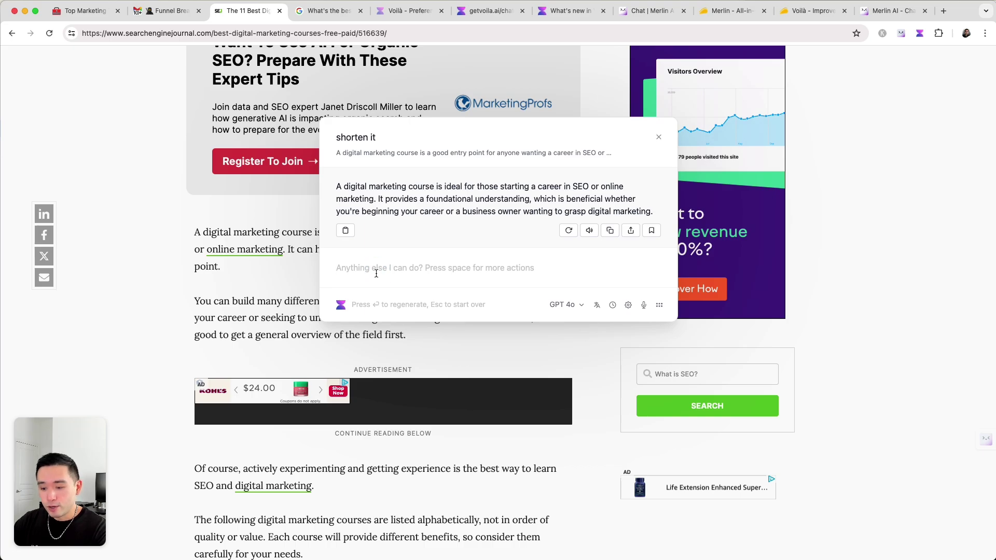
type("make it even shoter")
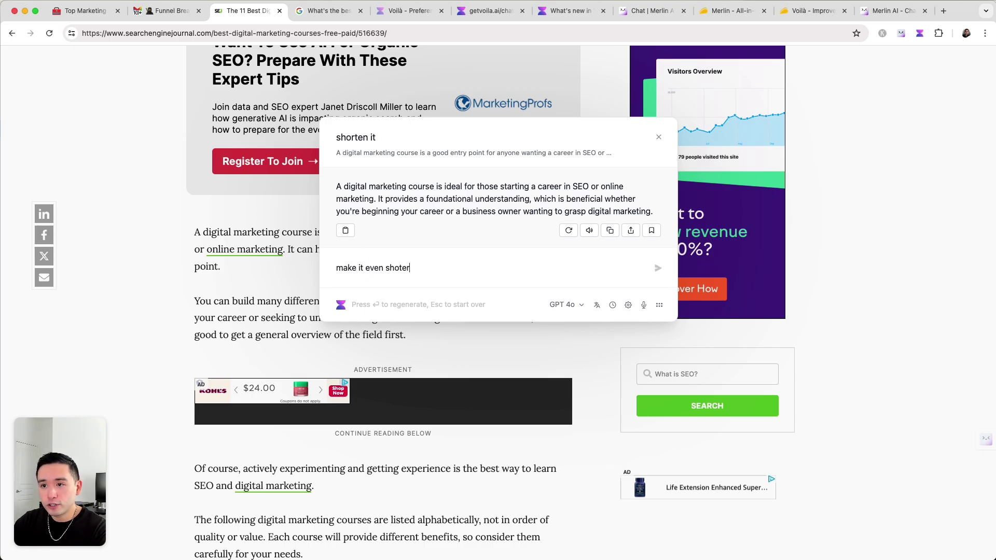
key("BackSpace")
key("BackSpace")
key("BackSpace")
key("Return")
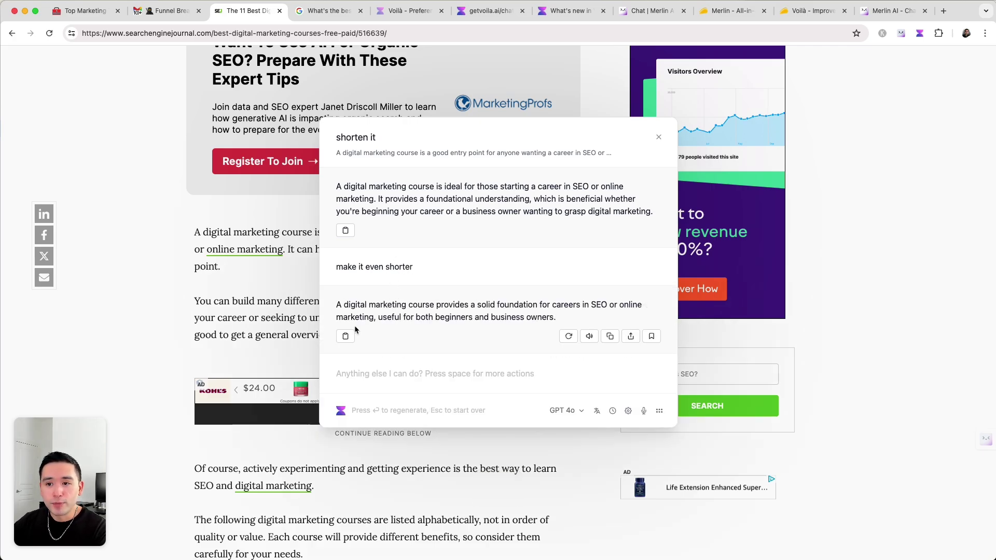
Examine Voilà's list of further actions for the answer, highlight the shortened text, and close the popup
key("space")
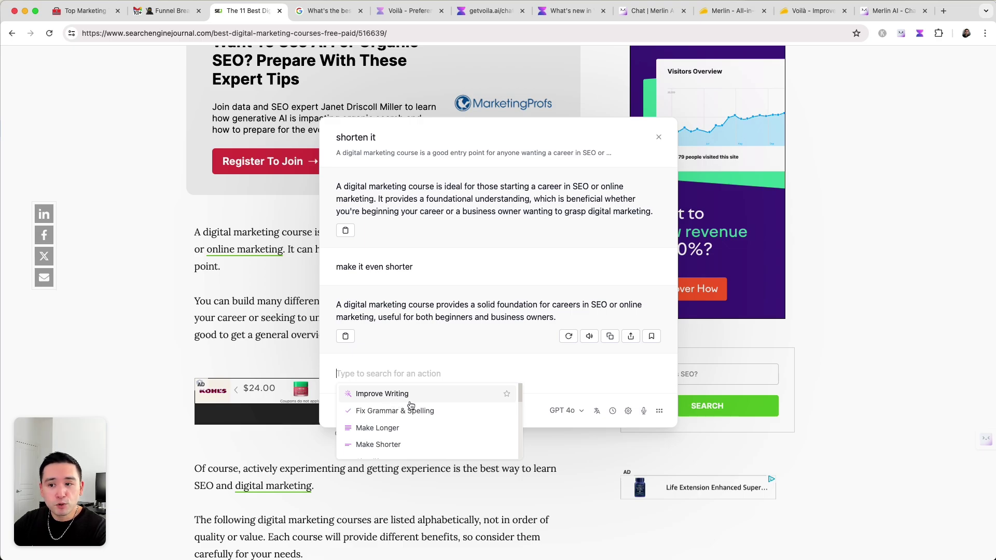
scroll(396, 407, "down", 1)
scroll(394, 415, "down", 10)
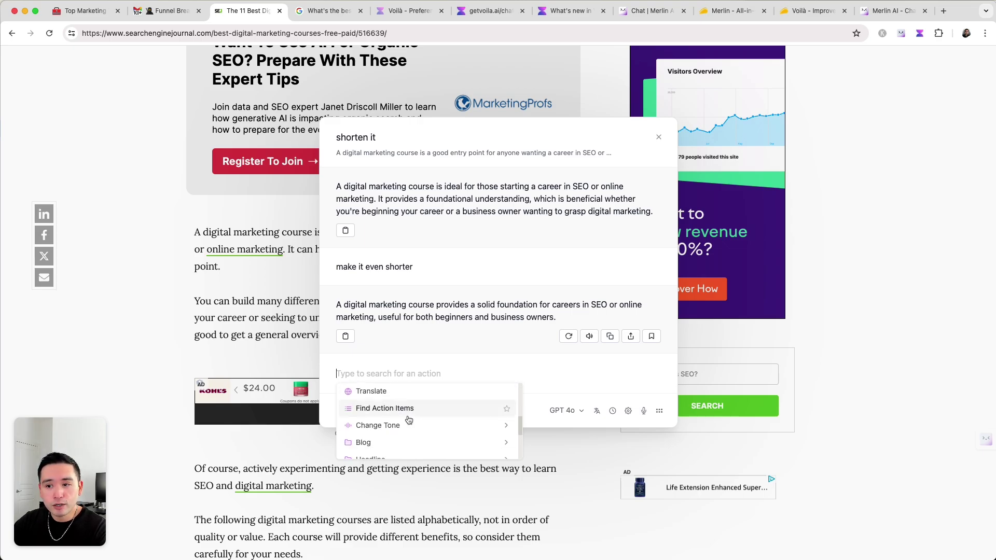
scroll(409, 419, "down", 1)
scroll(415, 414, "up", 3)
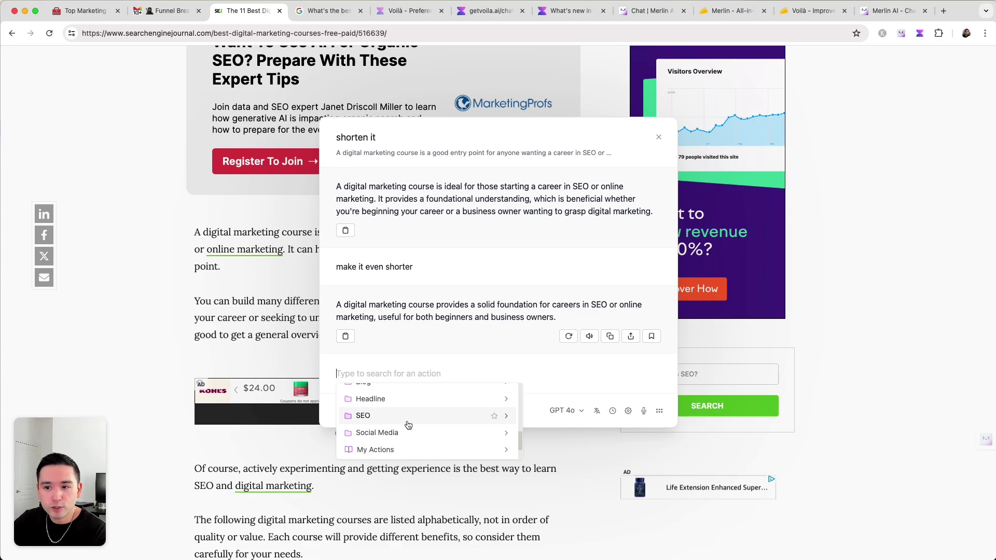
key("Escape")
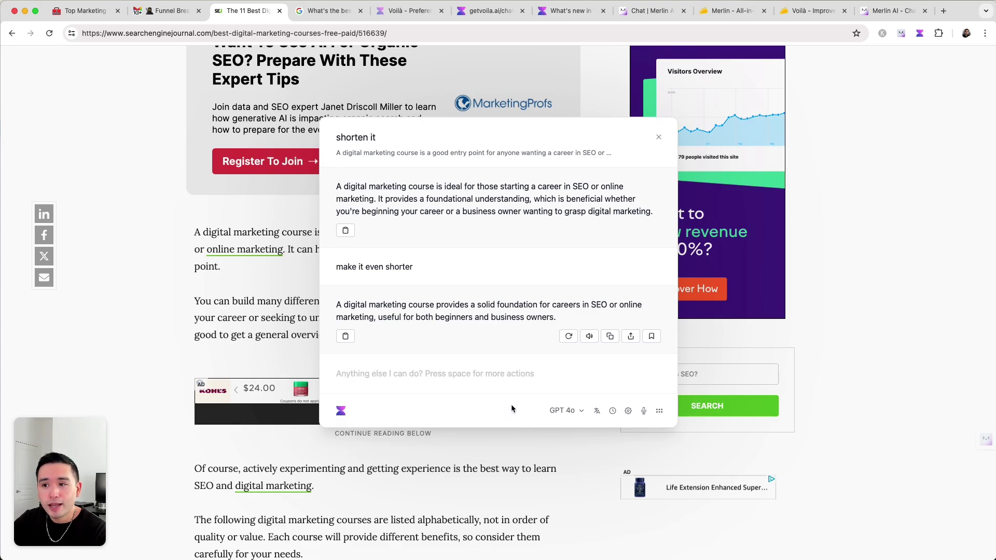
left_click_drag(356, 312, 577, 319)
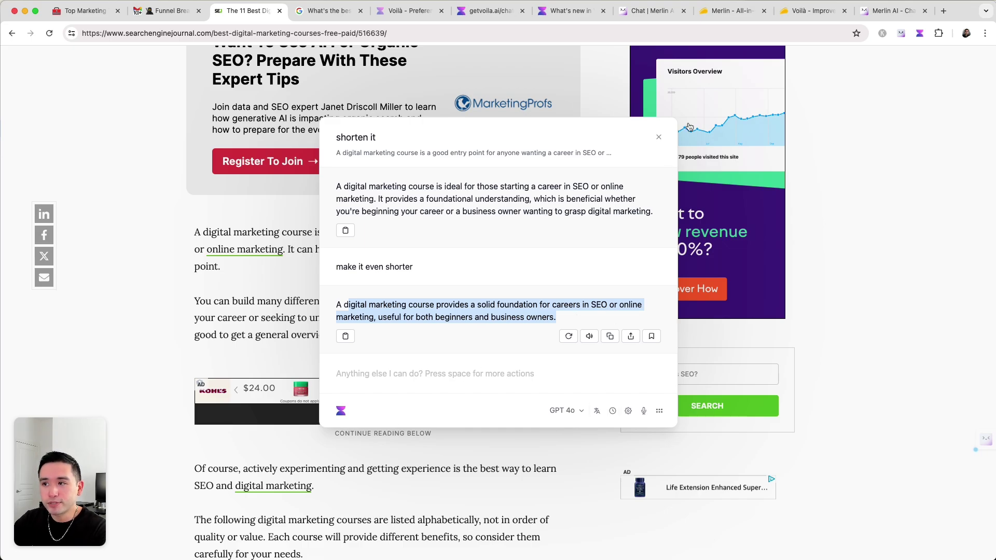
left_click(659, 137)
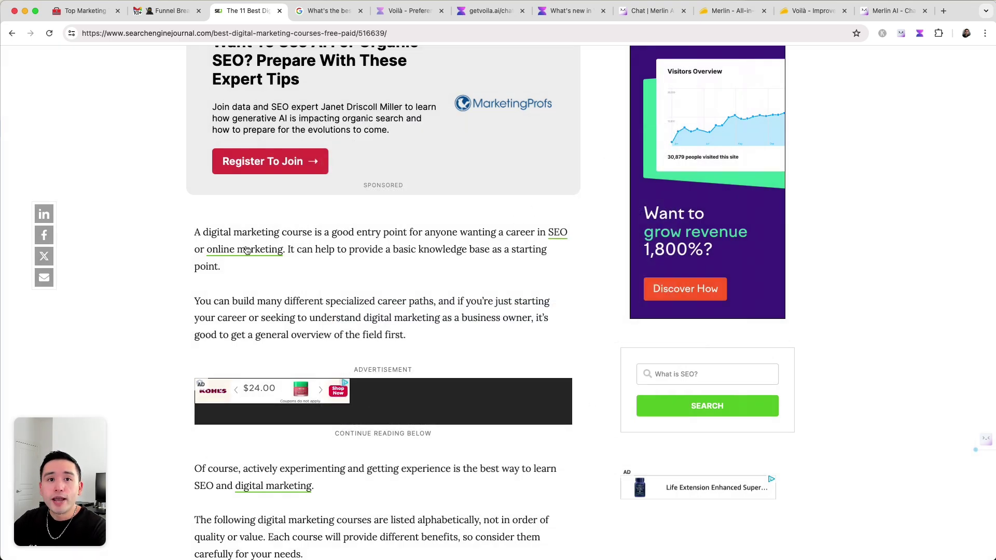
Select the article's two introductory paragraphs and send them to Merlin with the prompt "shorten it"
scroll(246, 250, "up", 5)
scroll(192, 253, "down", 5)
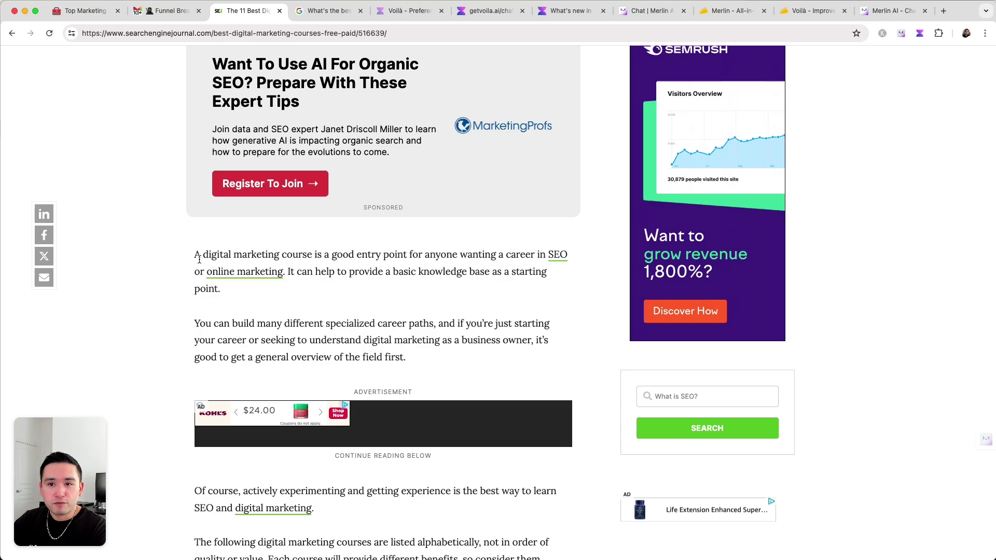
left_click_drag(194, 253, 412, 363)
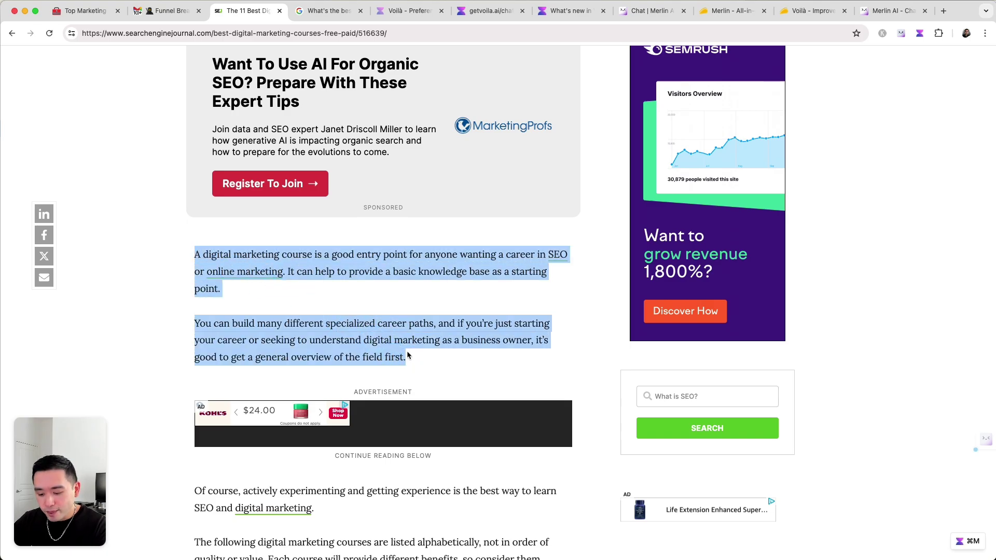
key("ctrl+m")
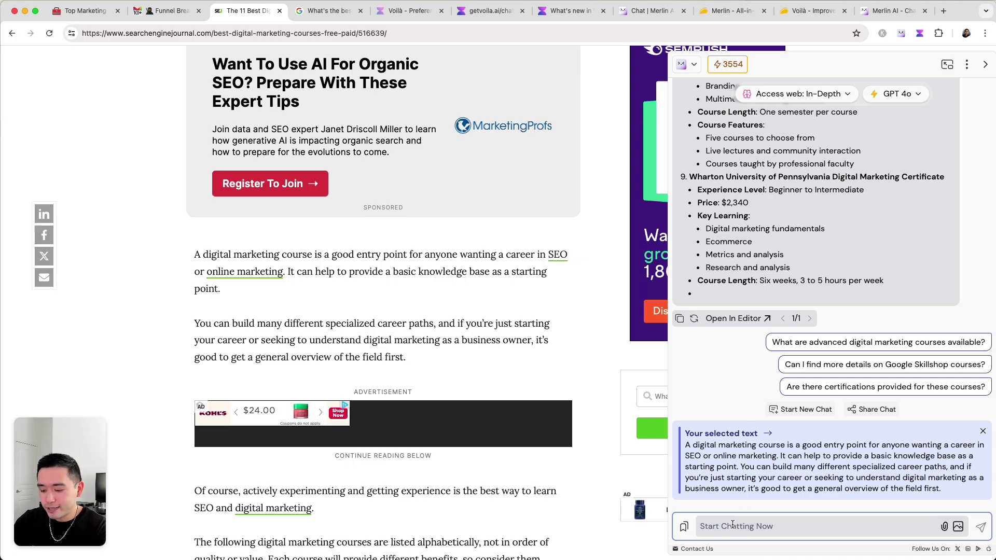
type("rephrase")
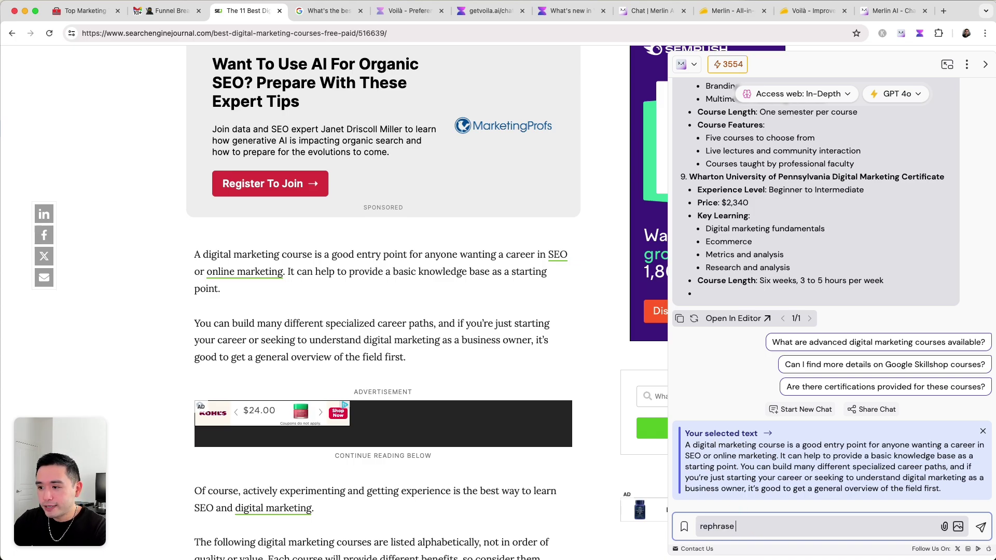
key("super+a")
type("shor")
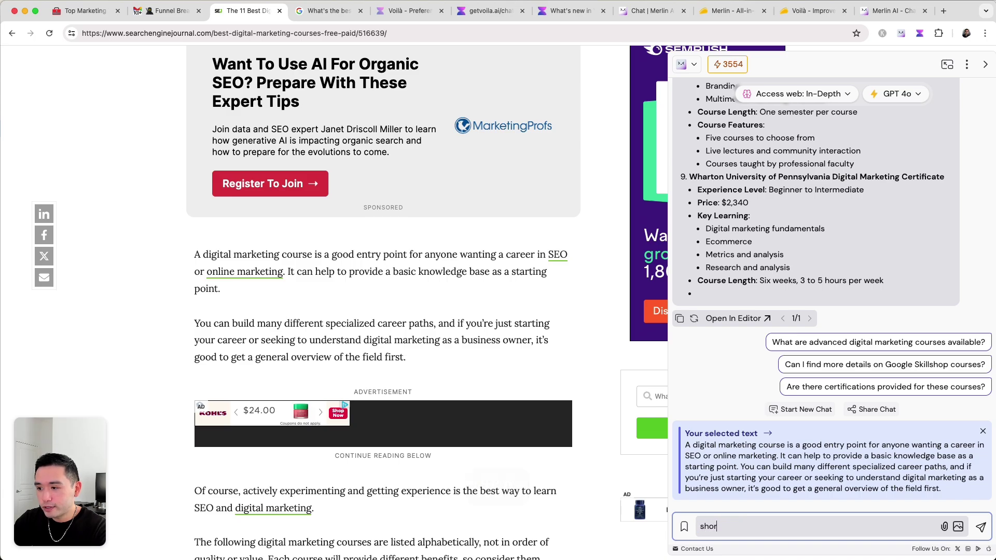
key("Return")
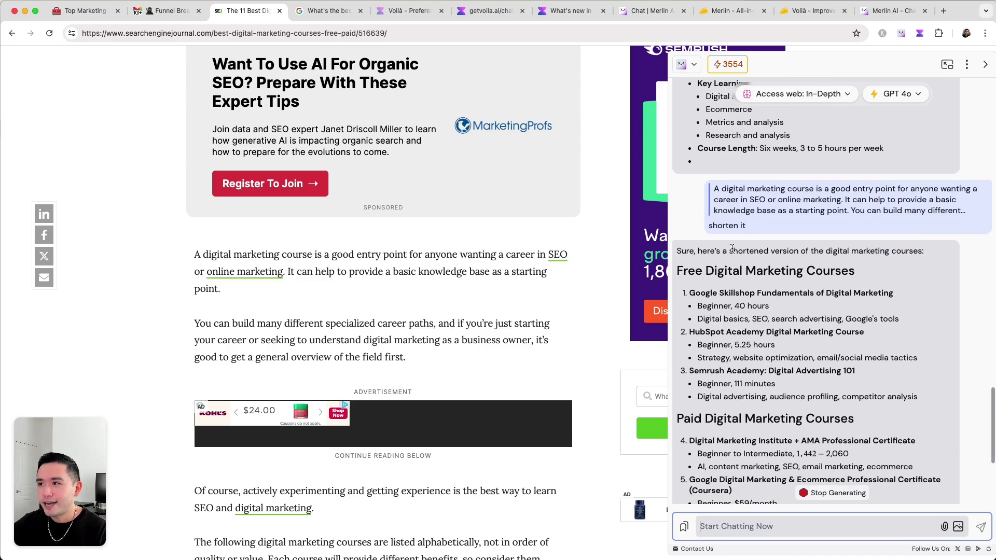
Review Merlin's answer against the earlier chat from its start, and close the Merlin sidebar
scroll(772, 321, "up", 10)
scroll(772, 381, "up", 15)
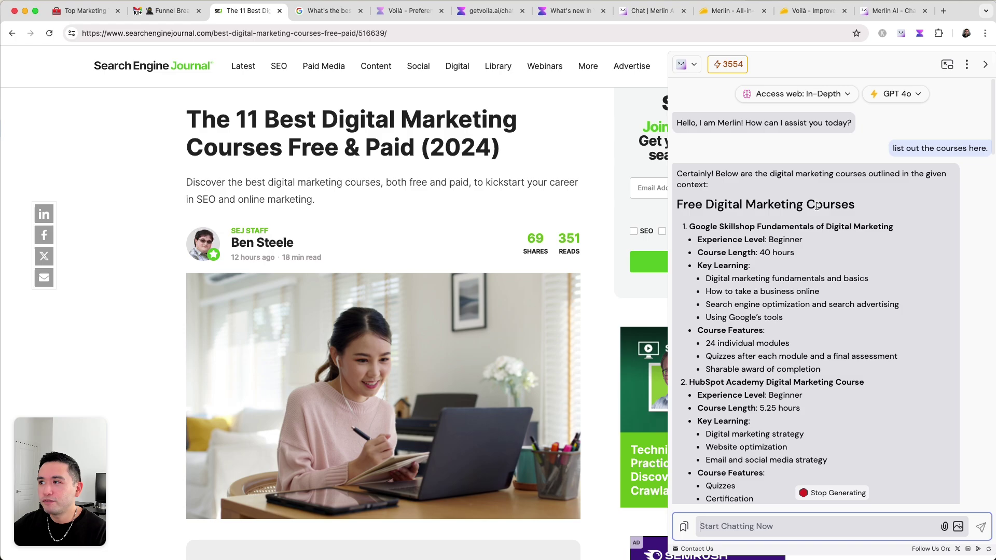
scroll(800, 260, "down", 5)
scroll(800, 259, "down", 20)
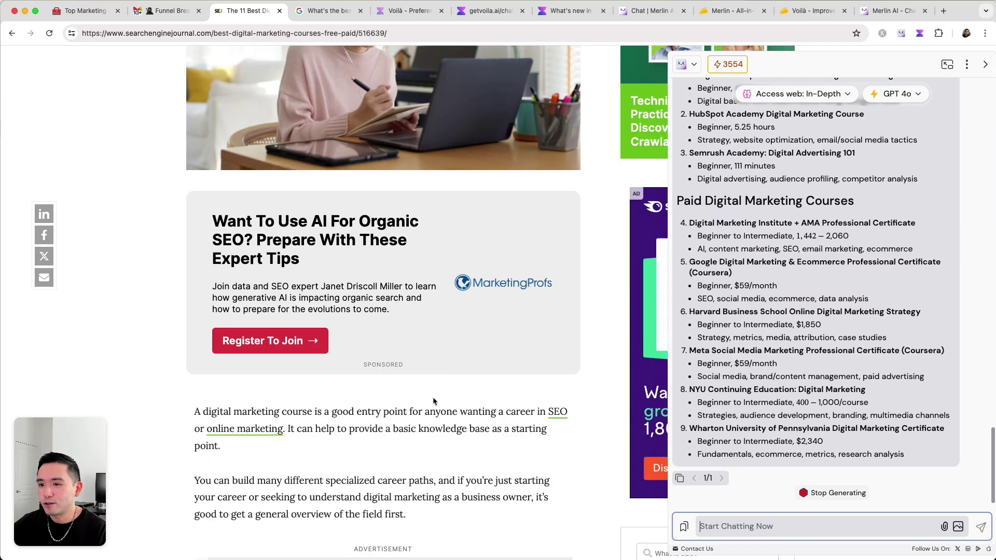
left_click(982, 65)
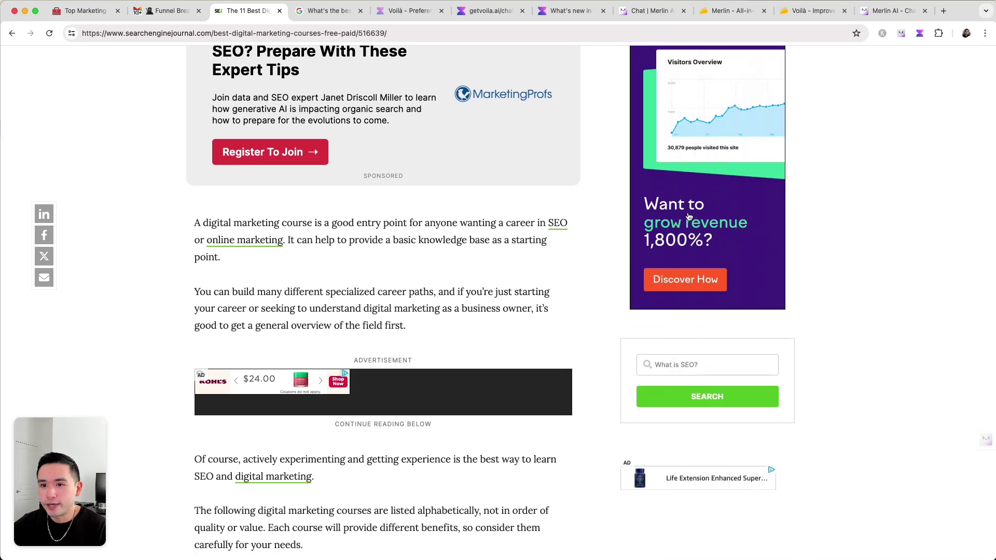
Reselect the two introductory paragraphs and send them to Merlin with the prompt "shorten the selected text"
left_click_drag(196, 223, 466, 356)
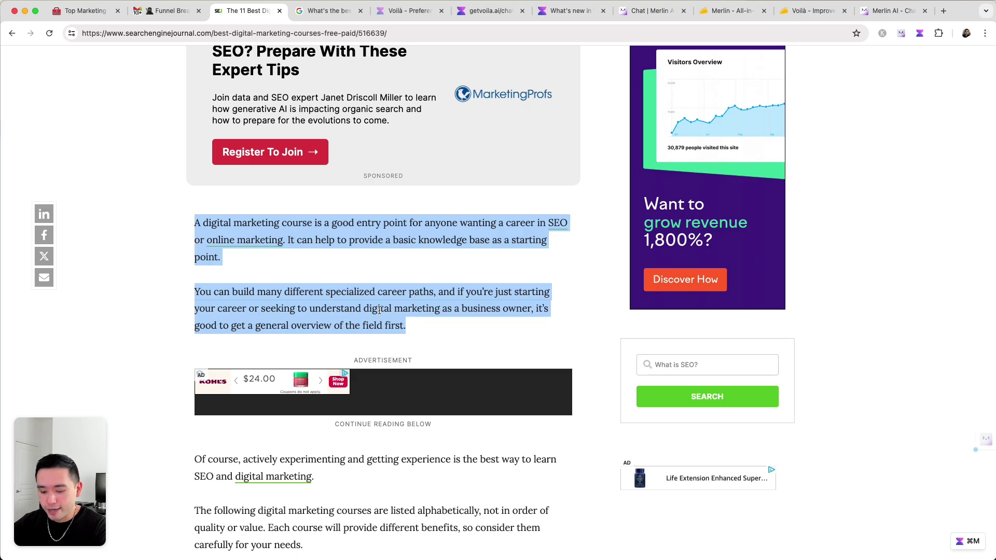
key("super+m")
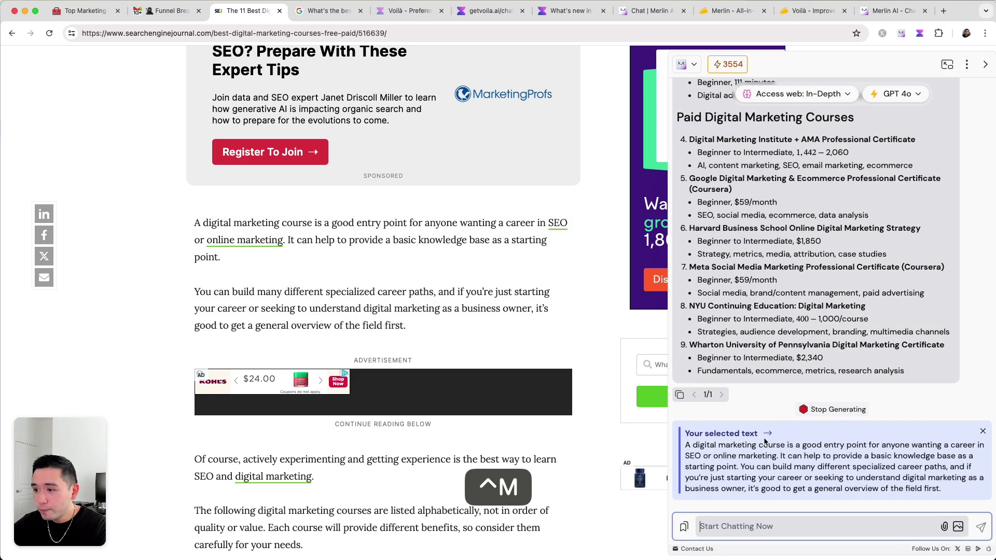
scroll(846, 459, "down", 1)
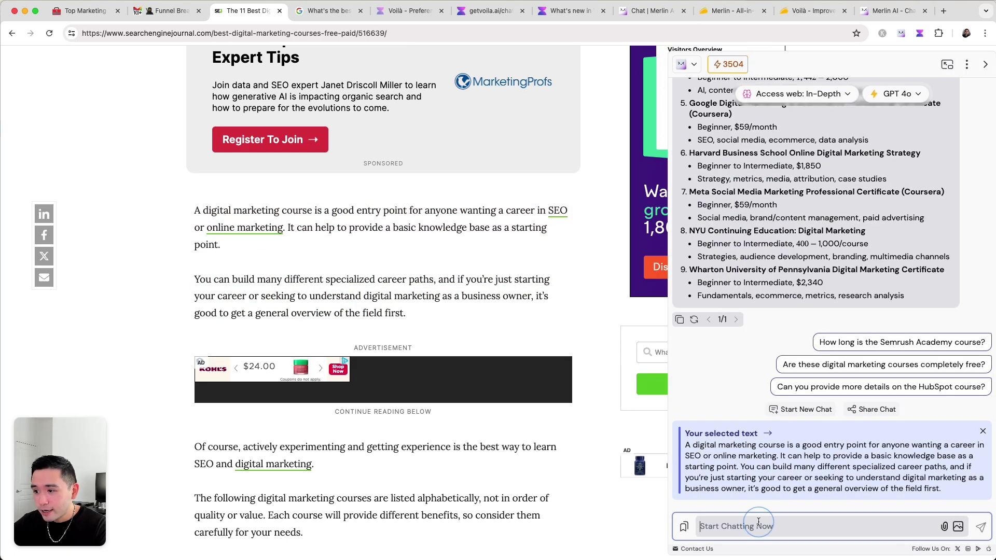
type("shorten the selected t")
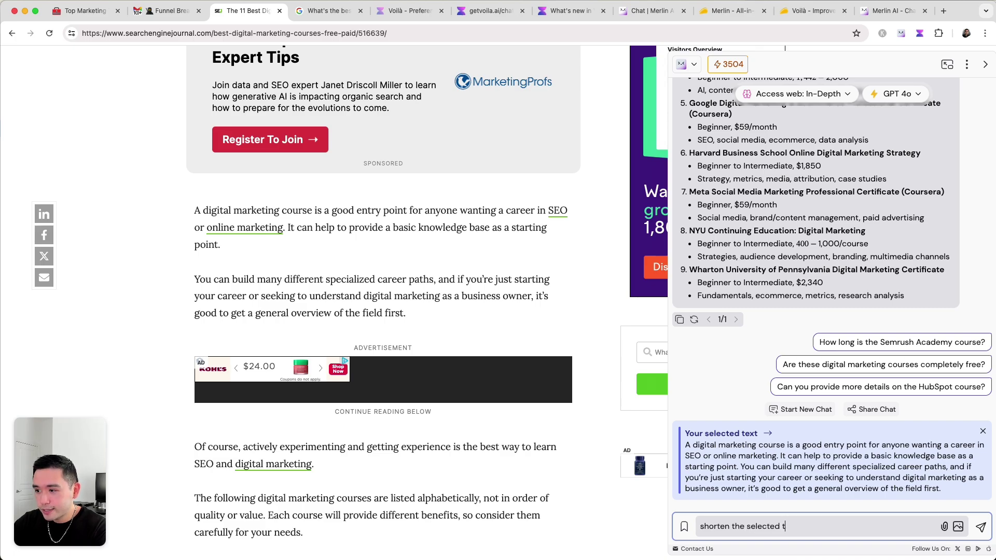
type("ext")
key("Return")
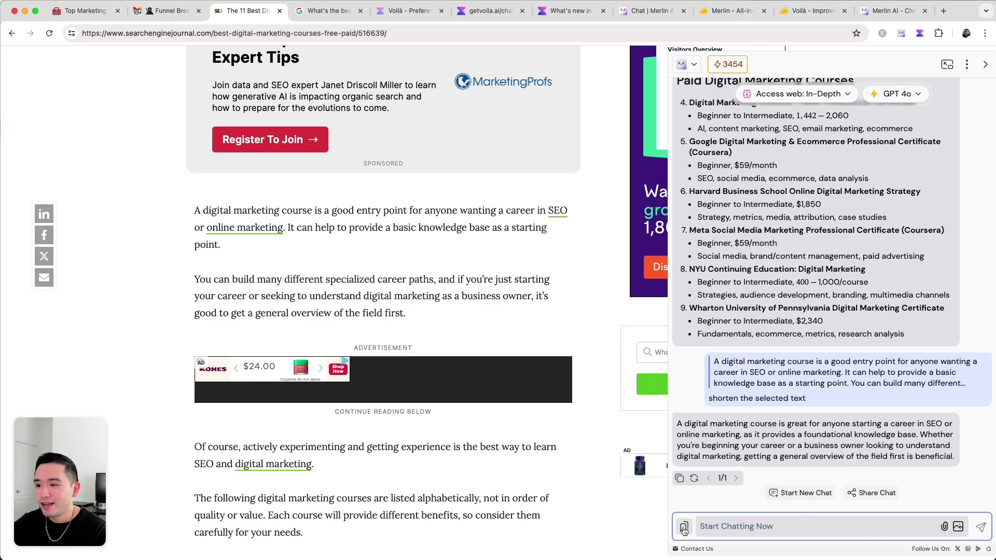
Examine Merlin's options for attaching files or a web link, and close the sidebar
left_click(944, 527)
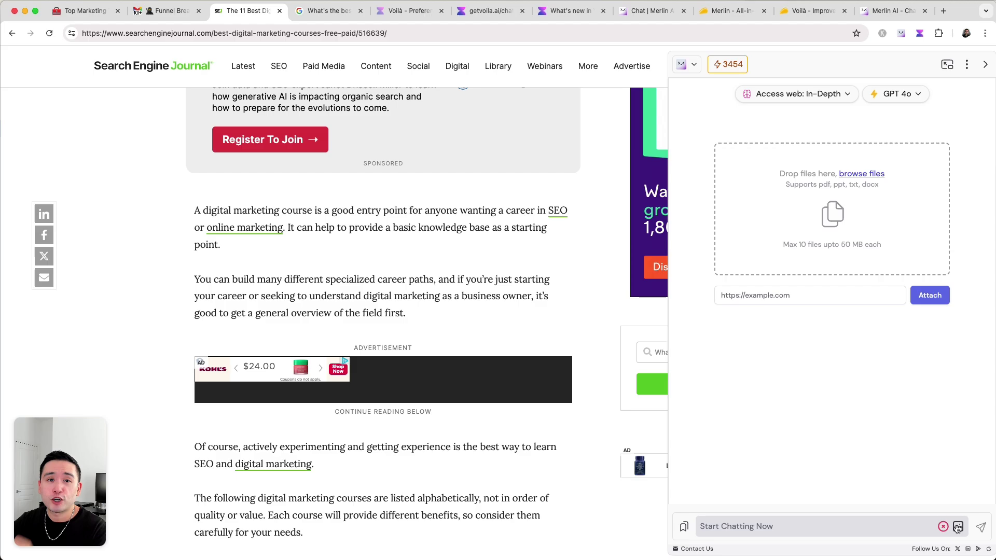
left_click(985, 68)
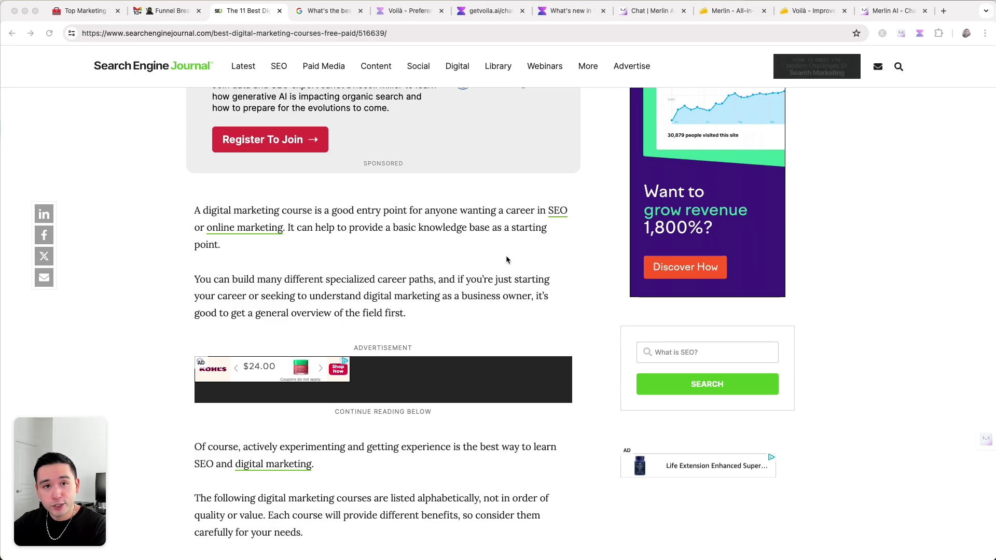
Have Voilà "list out the courses" using the article's page content as context, review the answer, and close the popup
key("super+Up")
key("super+m")
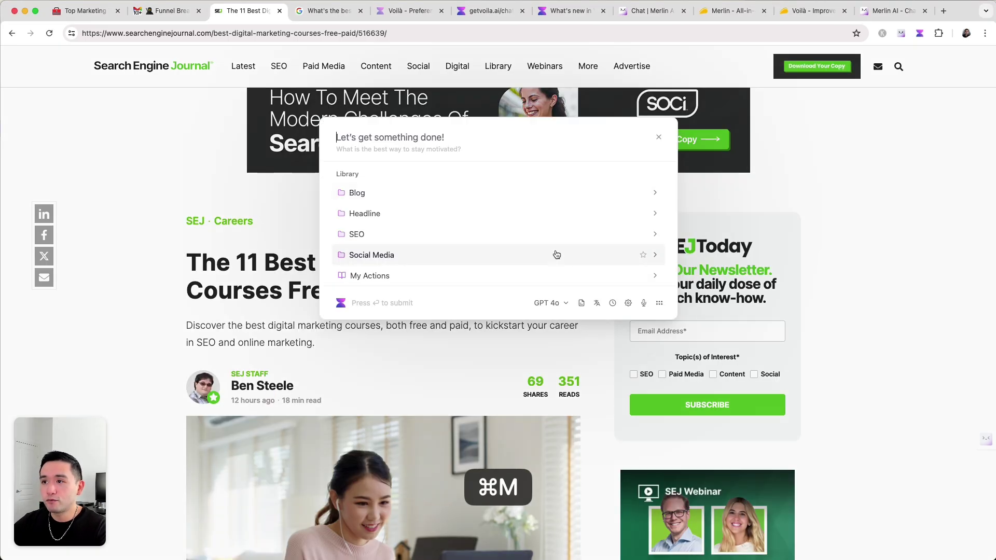
left_click(583, 305)
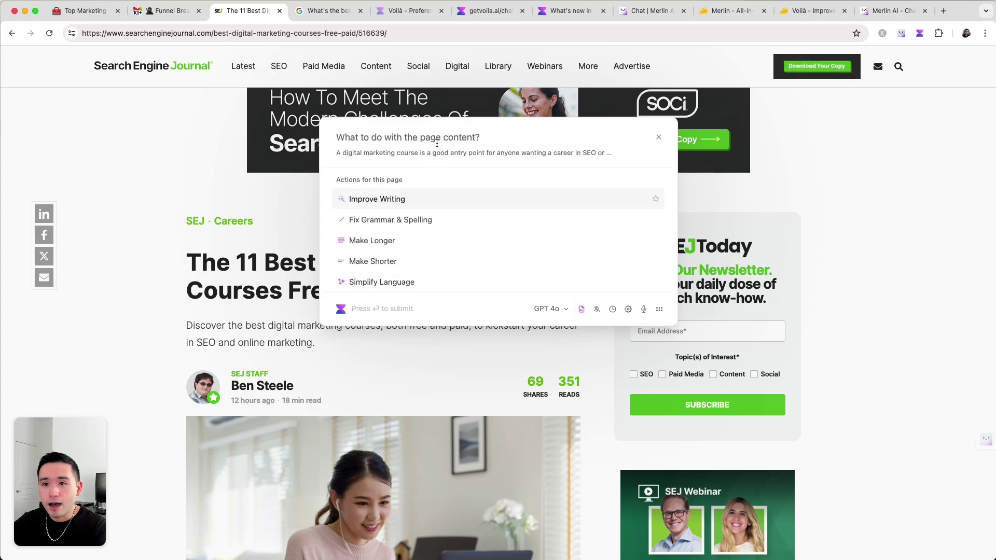
left_click_drag(437, 143, 375, 337)
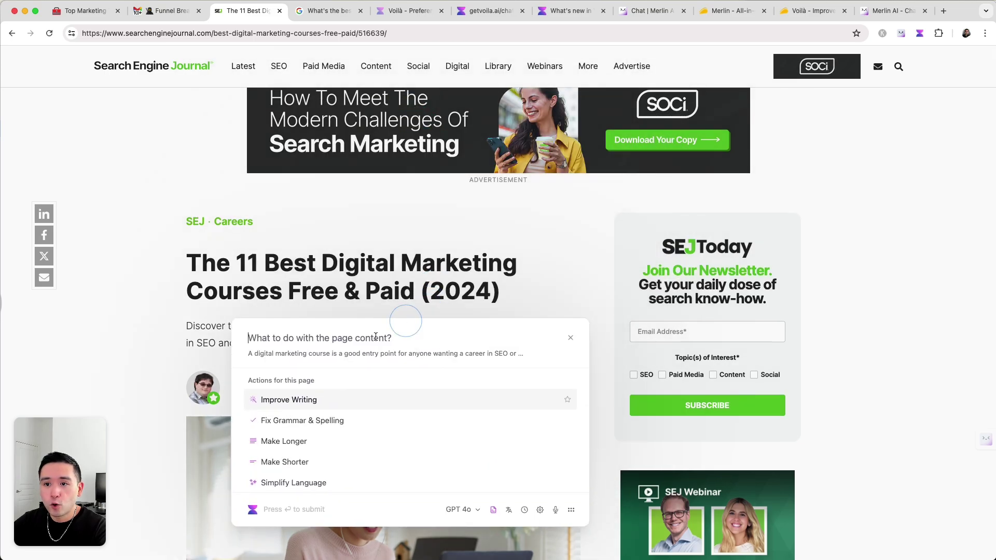
type("list out the ")
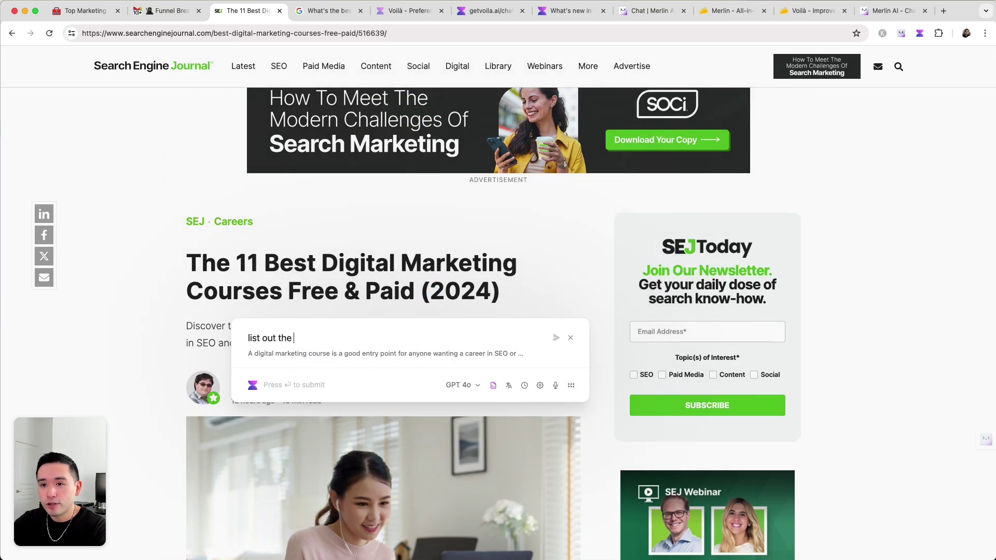
type("courses")
key("Return")
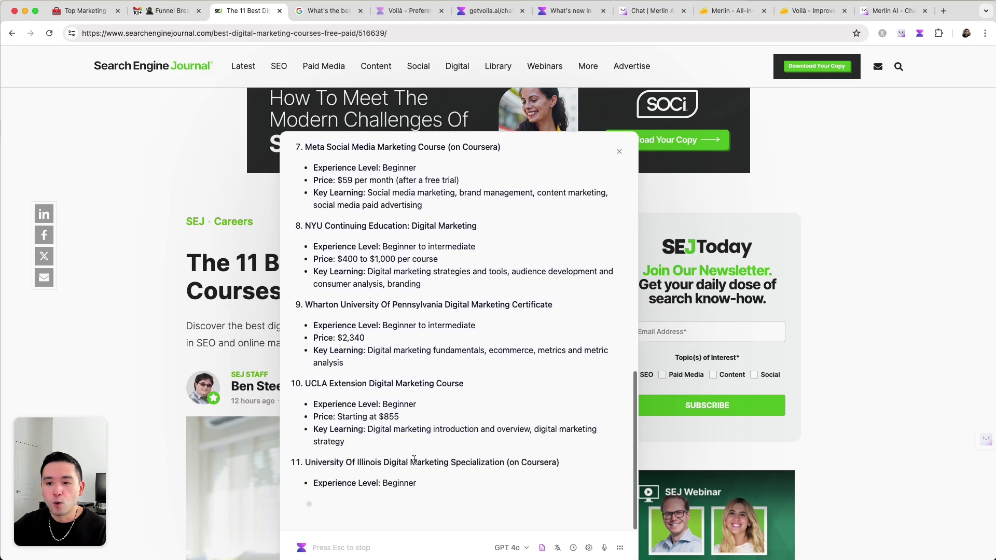
scroll(394, 337, "down", 3)
left_click(399, 214)
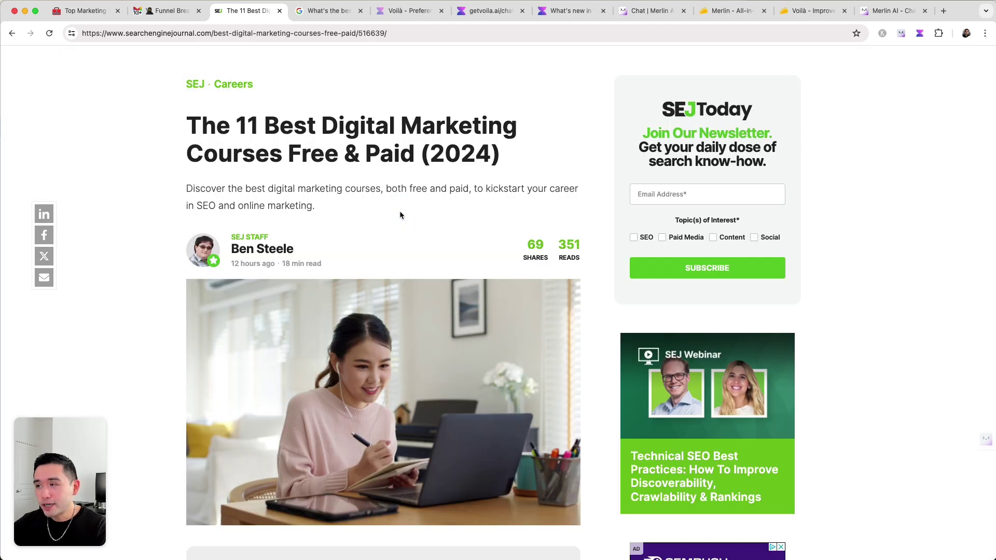
Start a Merlin chat with the current webpage and request its suggested "Give me a summary"
key("super+m")
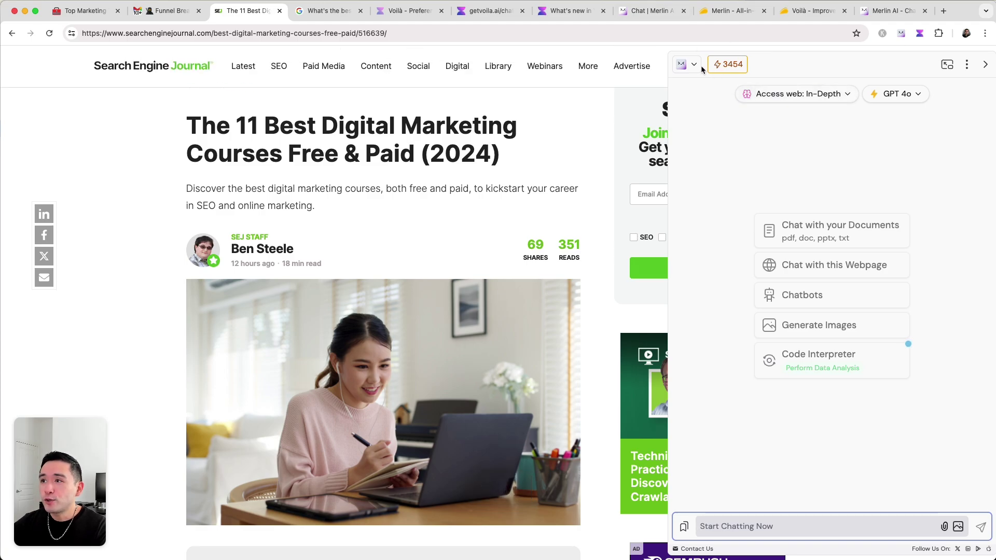
left_click(693, 65)
left_click(691, 90)
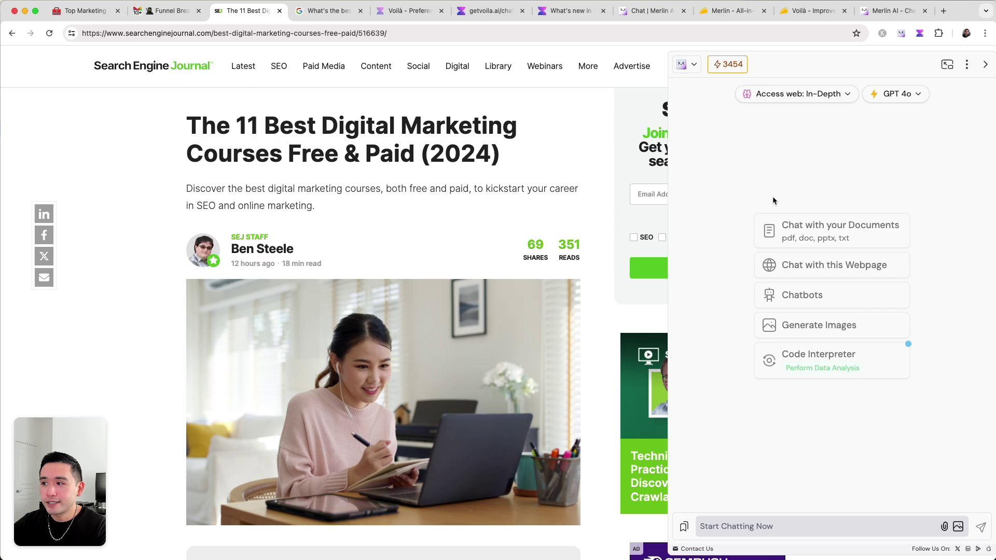
left_click(804, 270)
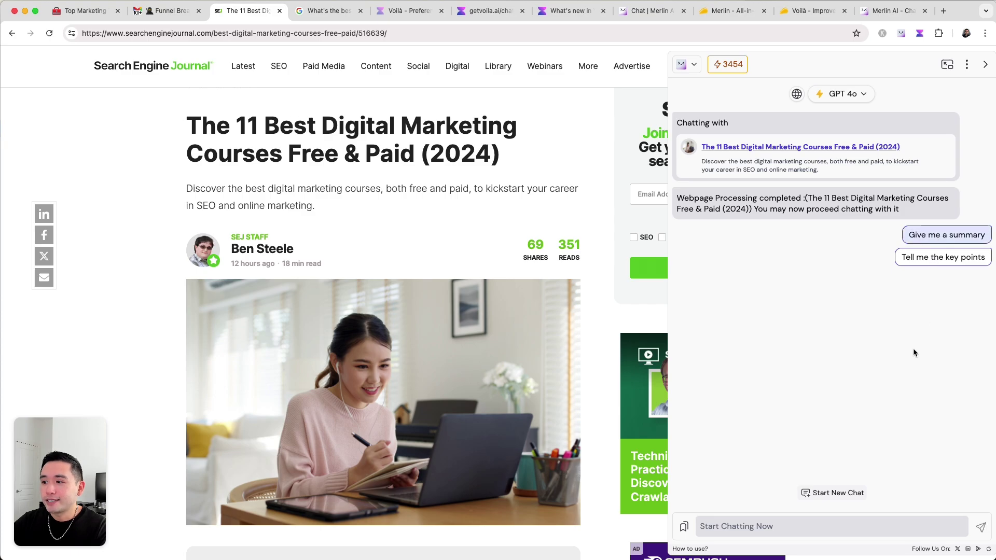
left_click(935, 235)
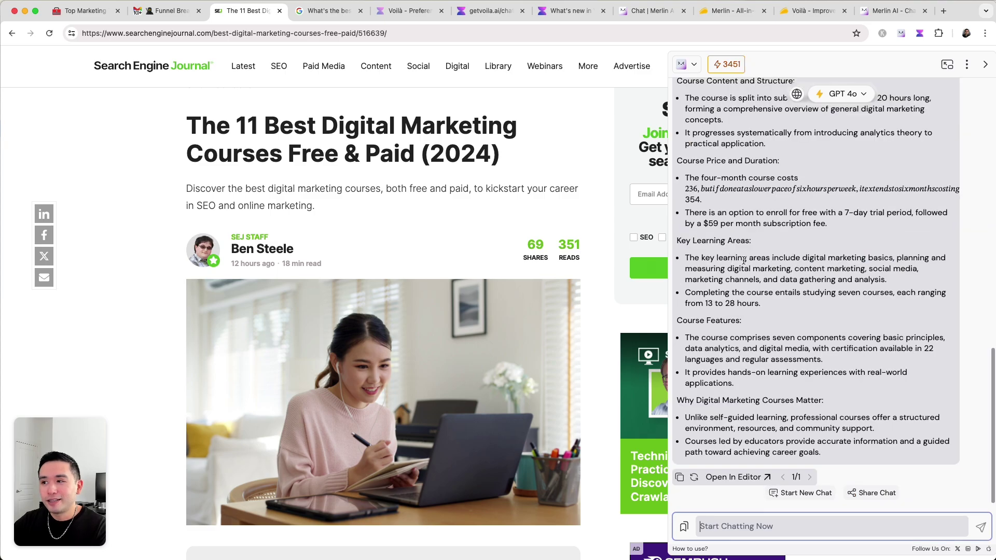
Read through Merlin's summary of the courses article, from the first course entries to the pricing and key learning sections
scroll(745, 260, "up", 8)
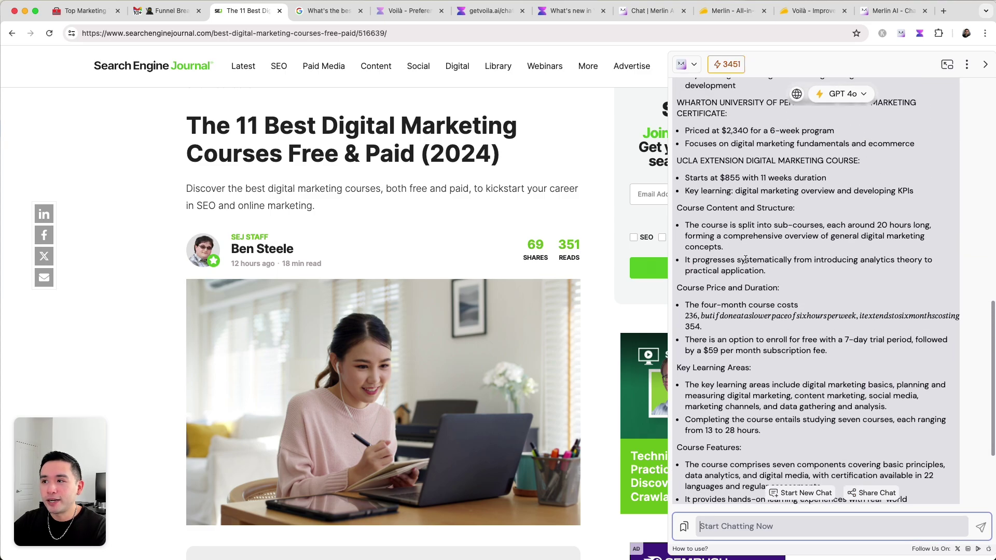
scroll(745, 263, "up", 10)
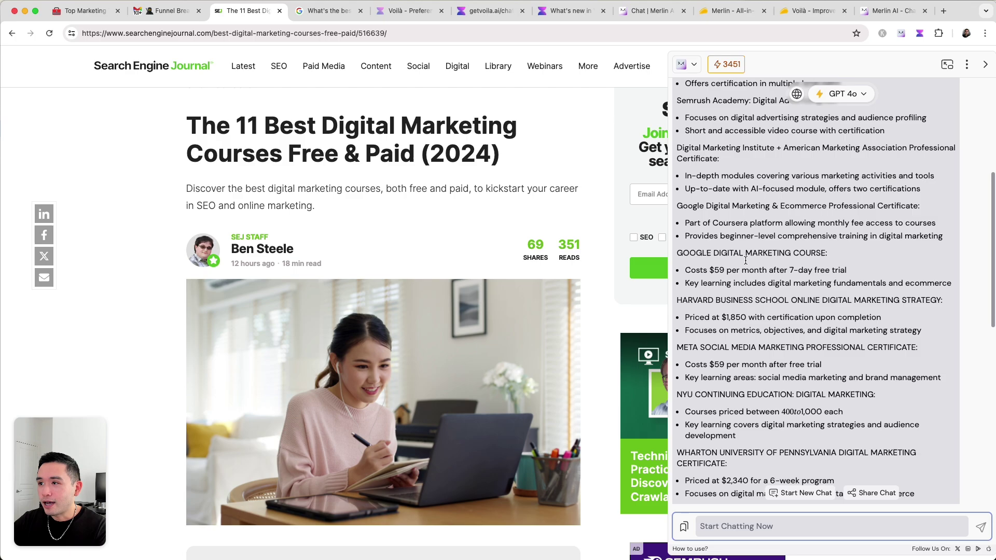
left_click_drag(695, 260, 779, 385)
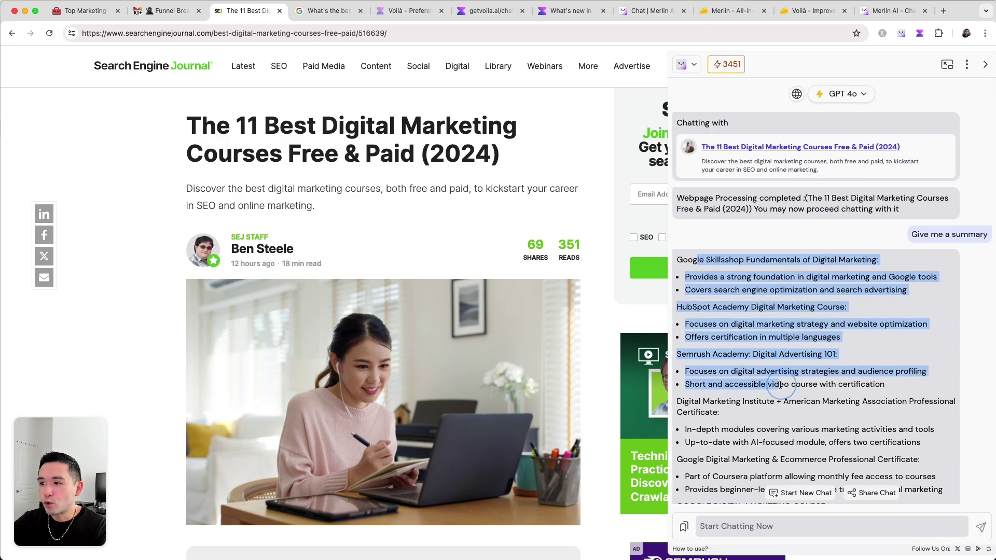
left_click(779, 384)
scroll(776, 365, "down", 4)
scroll(776, 364, "down", 10)
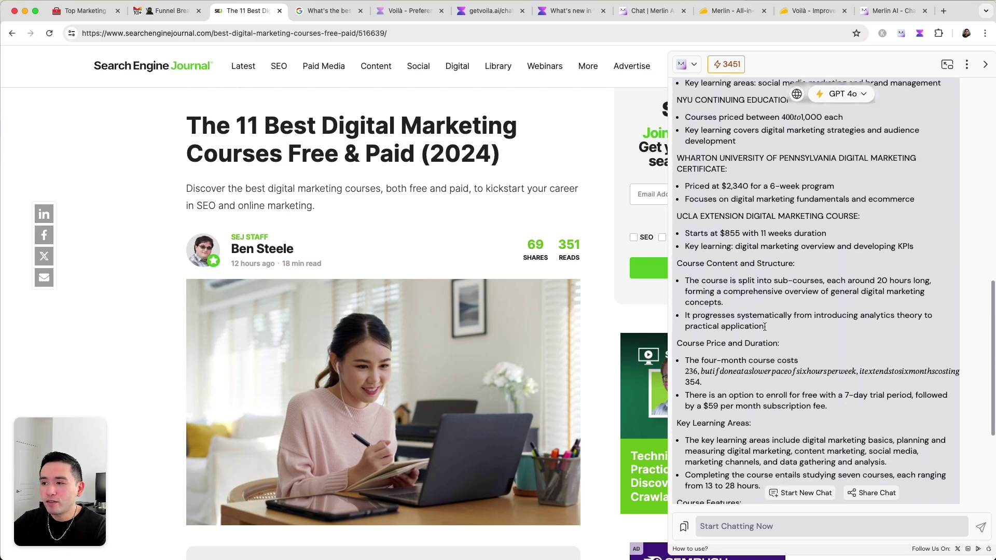
scroll(780, 324, "up", 15)
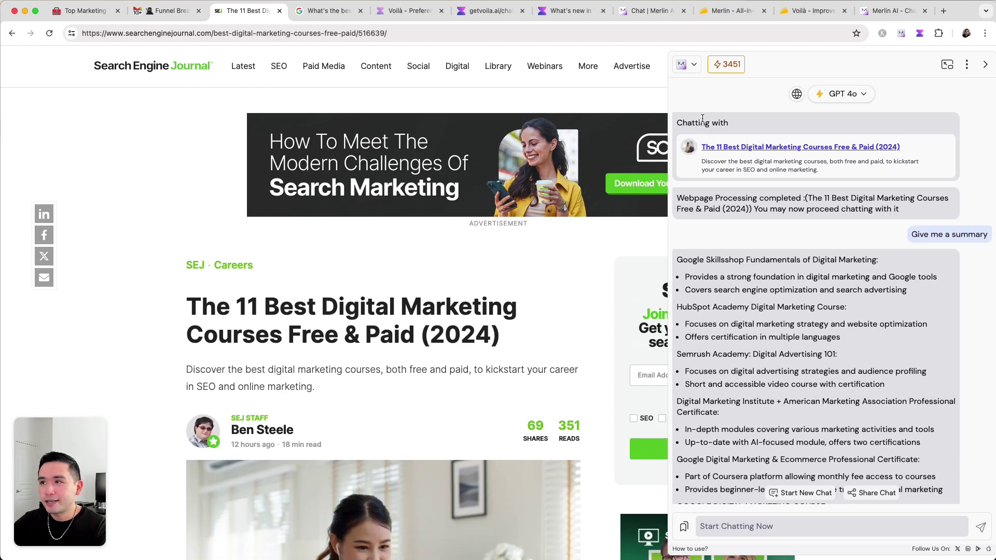
Return Merlin to its general chat, examine the starting options for documents, webpages, chatbots, images and code, and close the sidebar
left_click(694, 65)
left_click(702, 102)
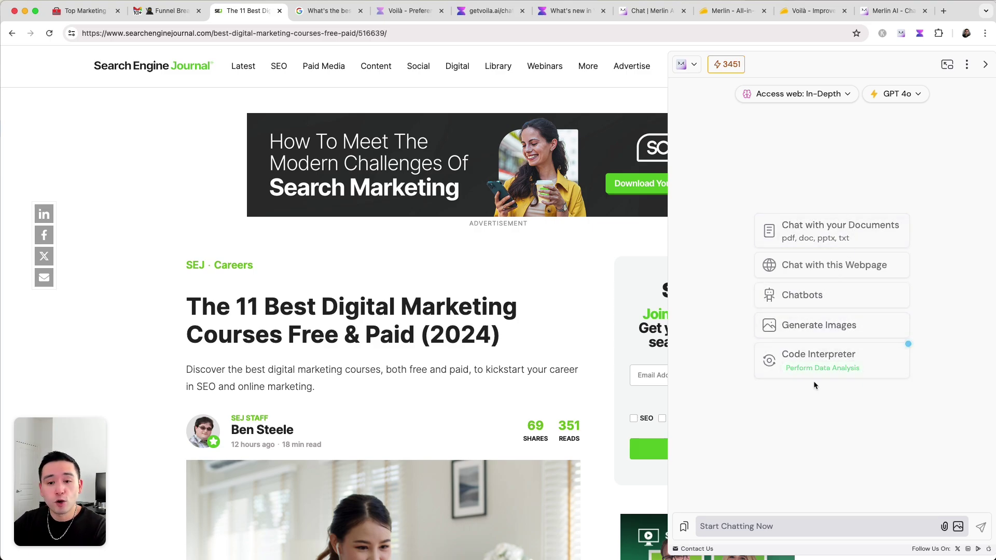
left_click(984, 66)
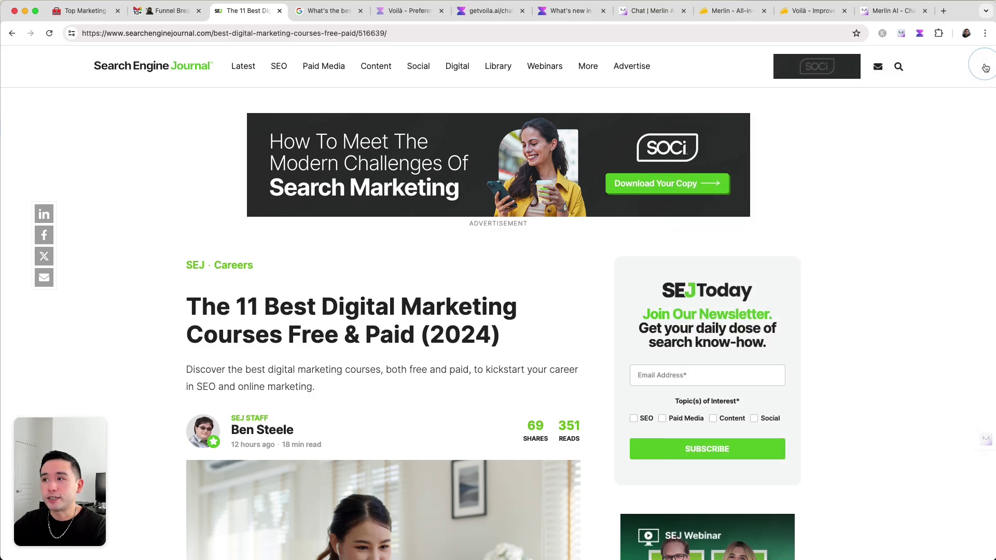
Switch to the Google results for "What's the best platform for email marketing?" and examine Merlin's AI answer beside them
left_click(324, 11)
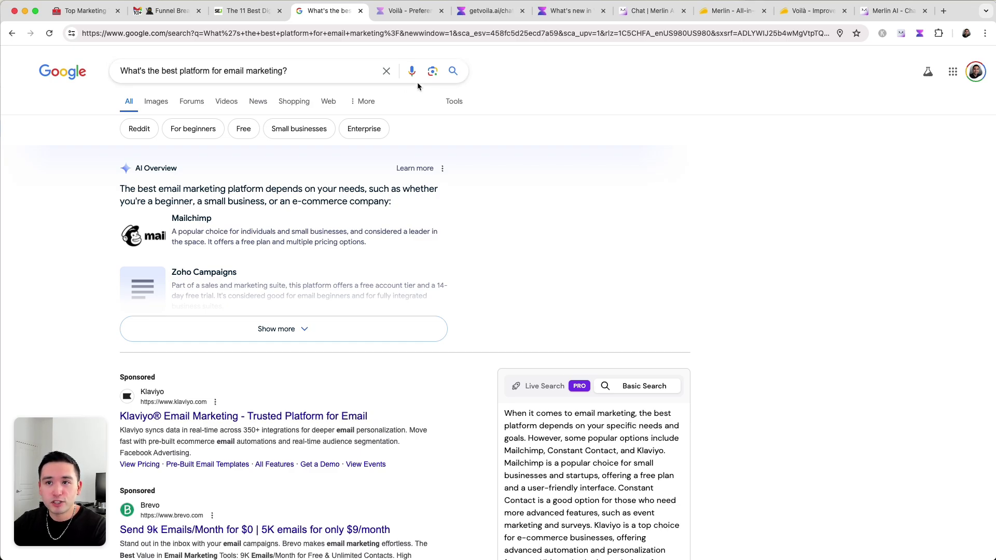
scroll(529, 89, "down", 4)
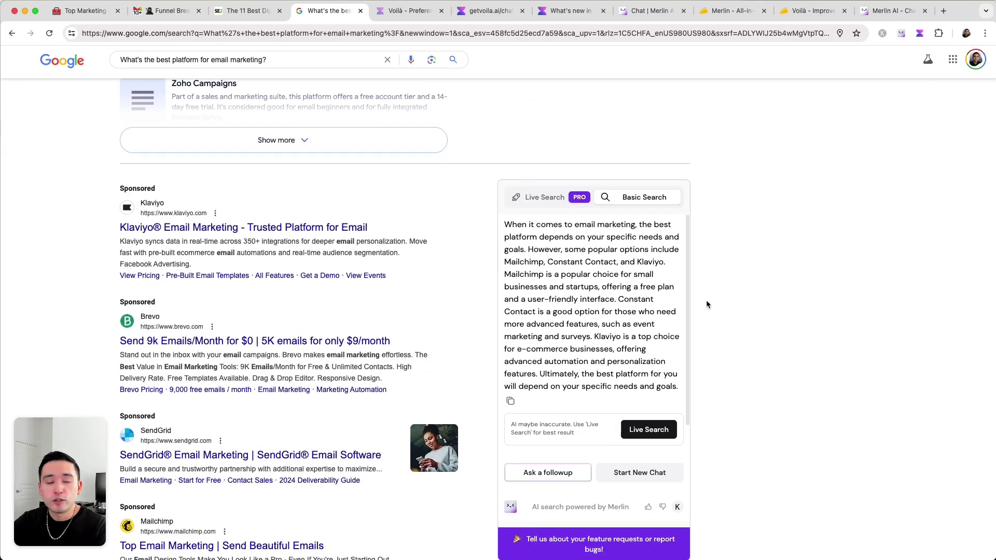
Switch Merlin's search answer to Live Search, expand its image results and look through the sources and related questions
left_click(548, 198)
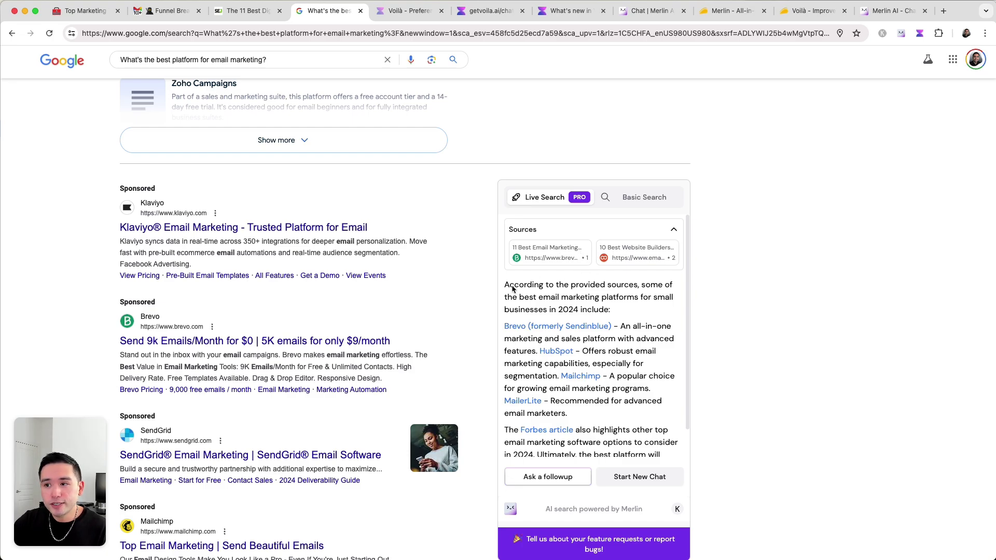
scroll(655, 321, "down", 5)
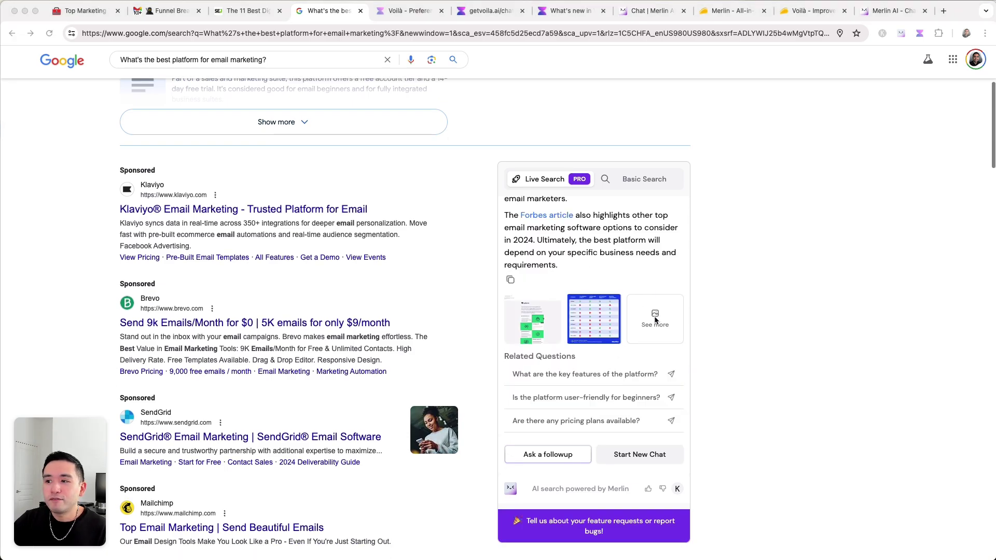
left_click(654, 321)
scroll(577, 353, "down", 2)
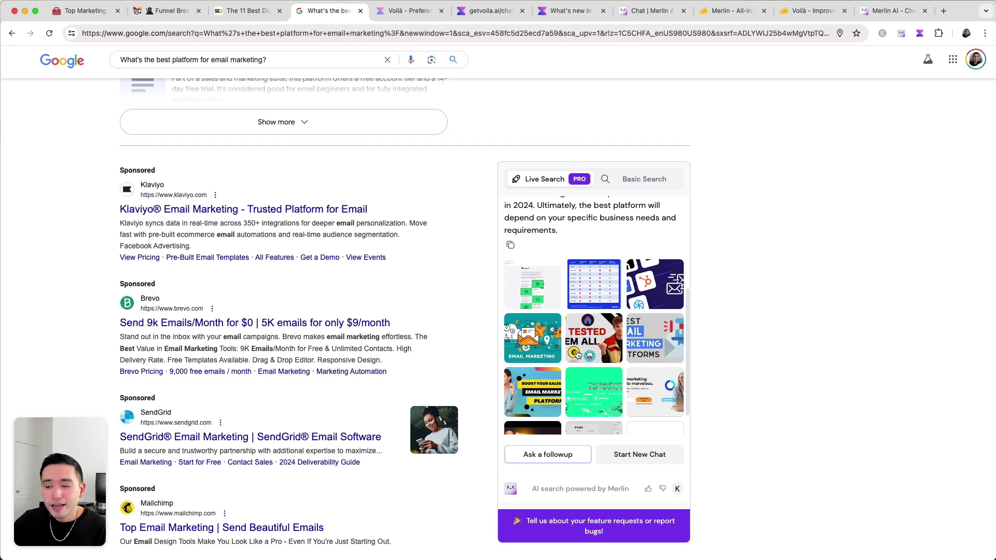
scroll(591, 351, "down", 3)
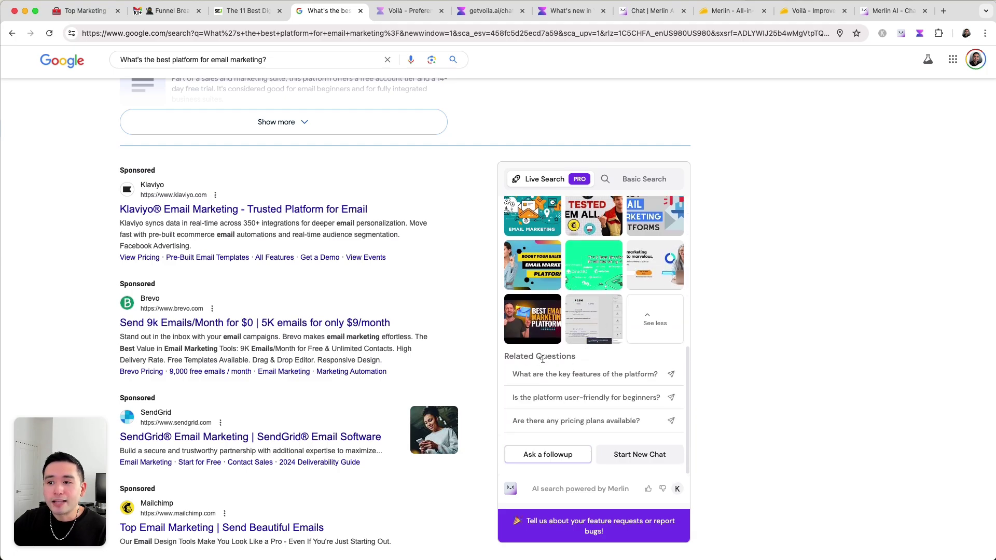
scroll(542, 359, "down", 2)
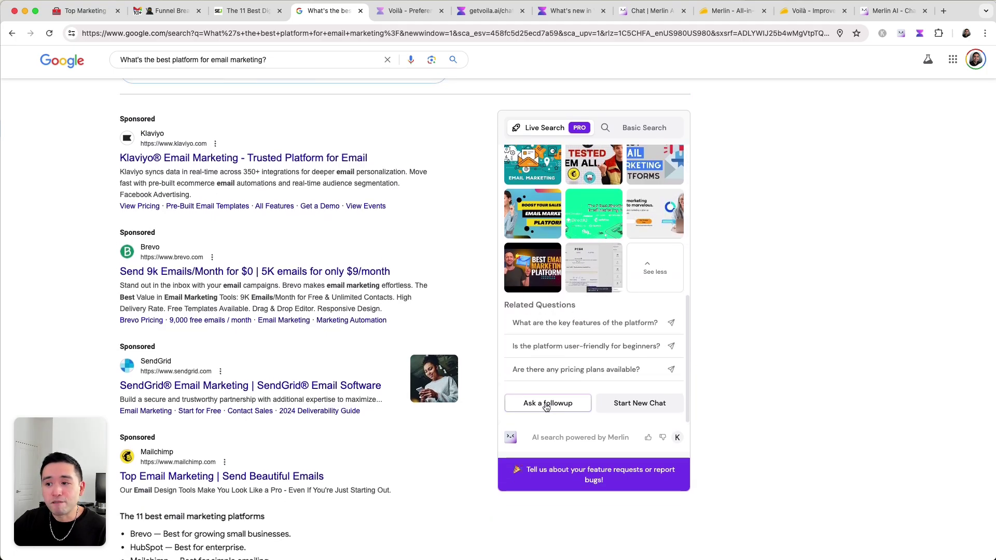
Ask Merlin the follow-up "whats the cheapest" about its Live Search answer, read the reply and close the chat sidebar
left_click(546, 403)
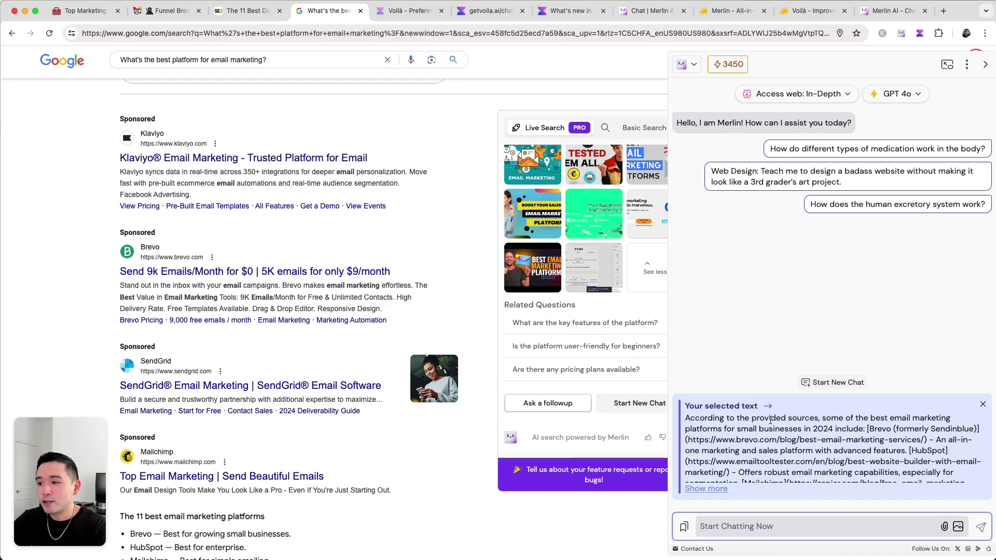
type("whats the cheapest")
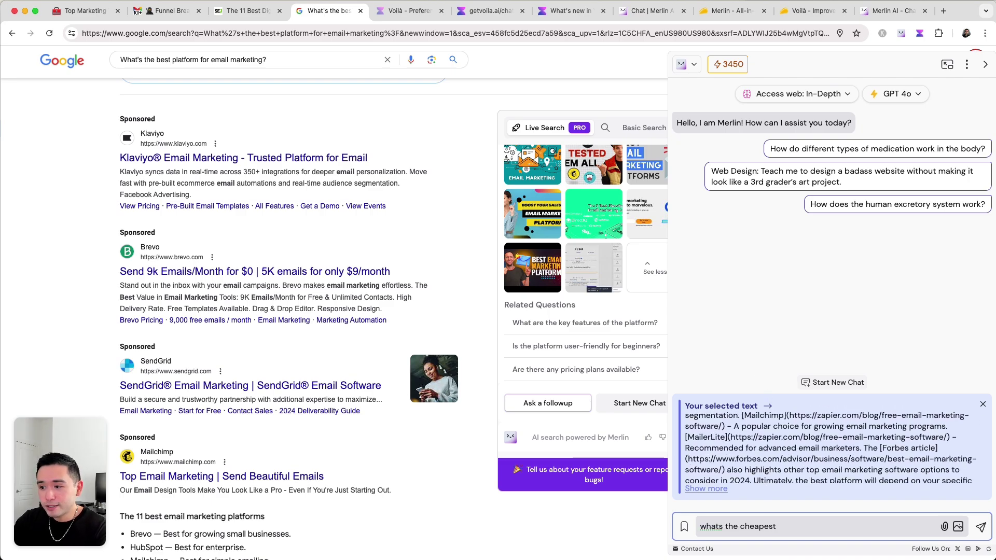
key("Return")
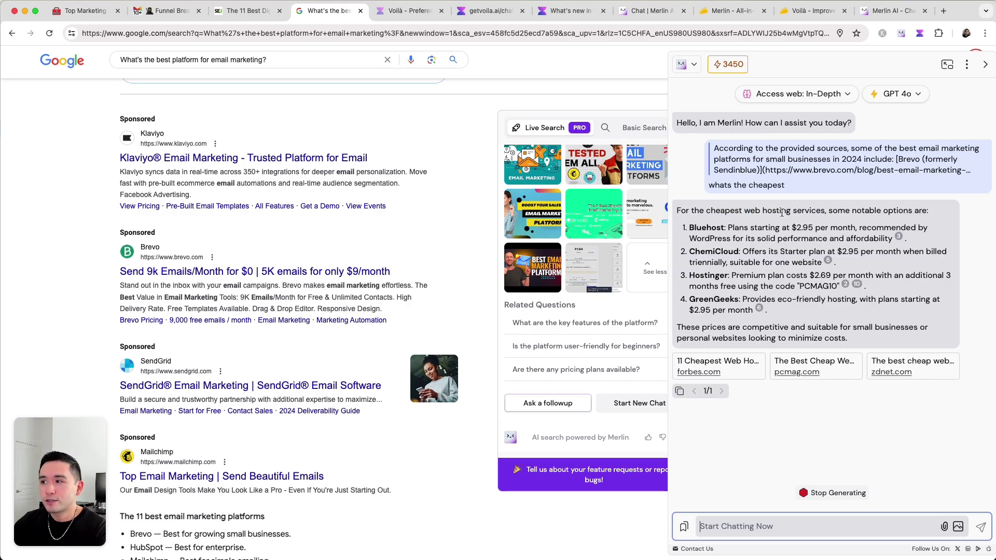
left_click_drag(782, 212, 900, 224)
left_click(771, 226)
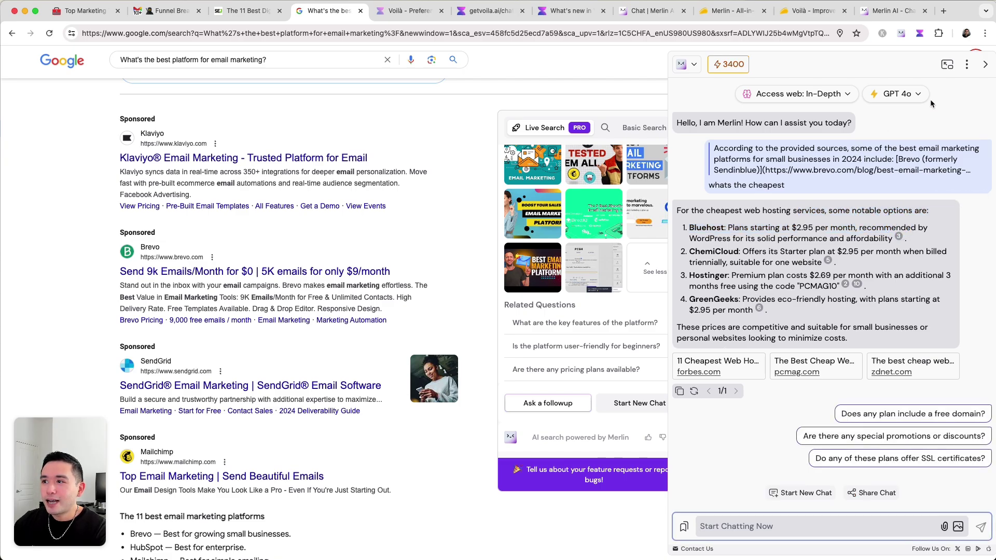
left_click(985, 65)
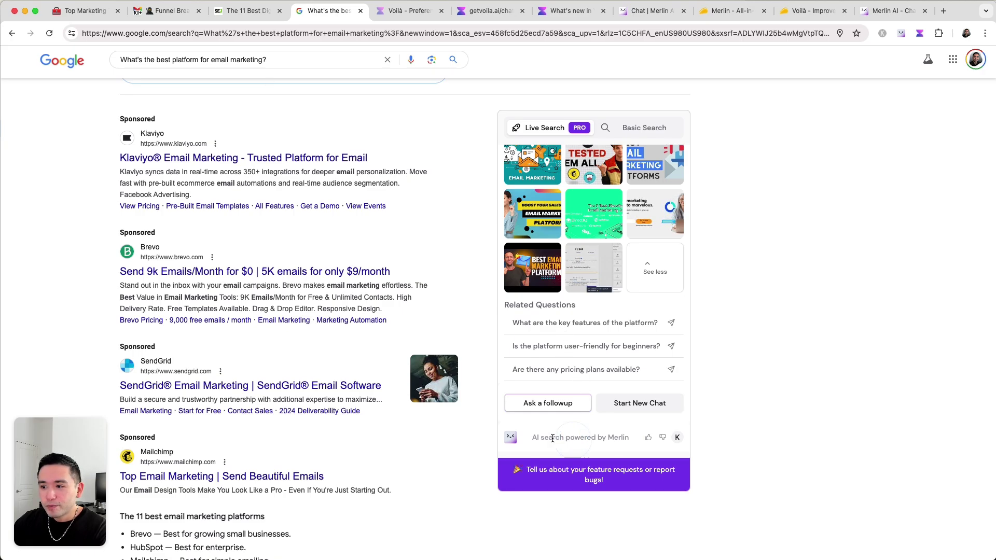
Submit Merlin's related question "Is the platform user-friendly for beginners?" from the Live Search answer
scroll(581, 357, "up", 1)
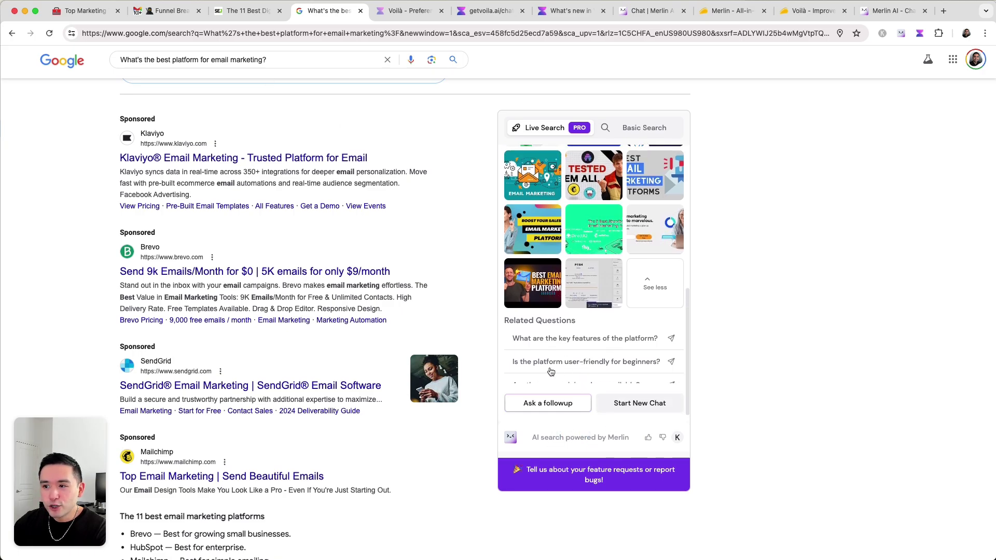
scroll(567, 359, "down", 1)
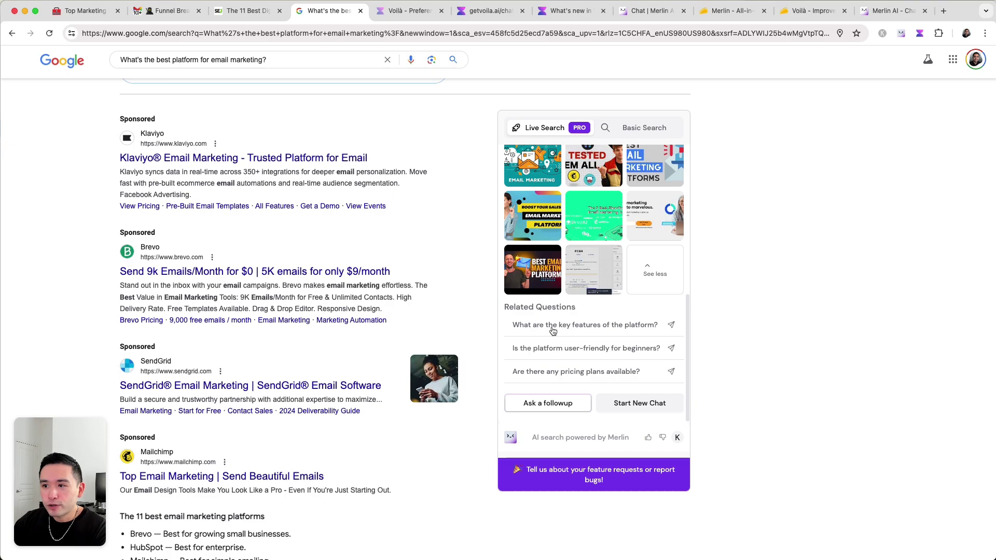
left_click(590, 327)
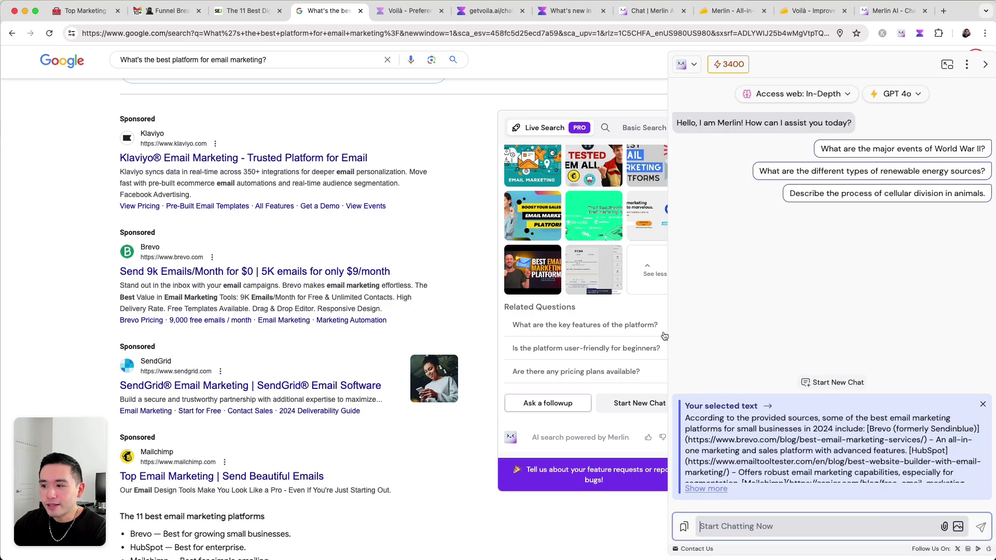
scroll(653, 340, "down", 5)
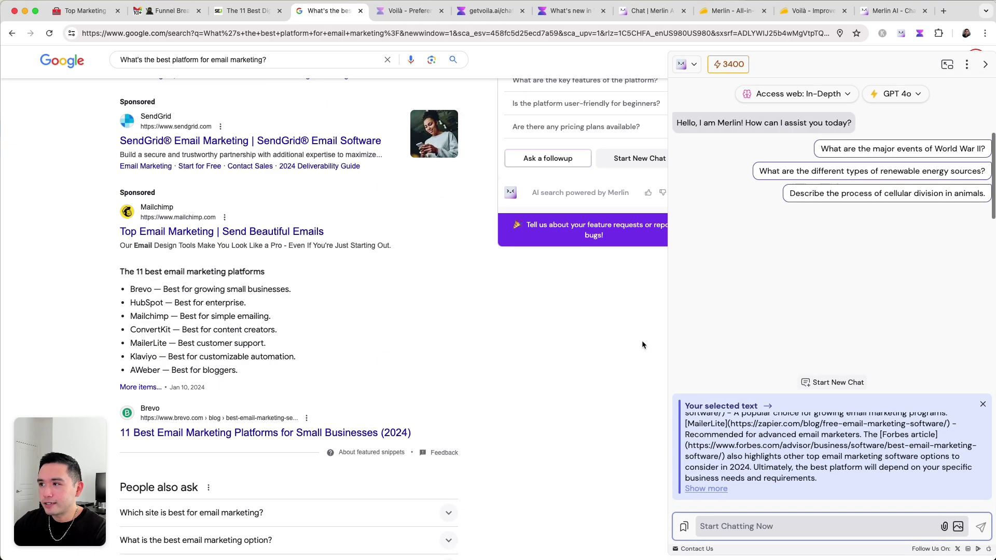
scroll(642, 345, "up", 8)
scroll(606, 384, "down", 4)
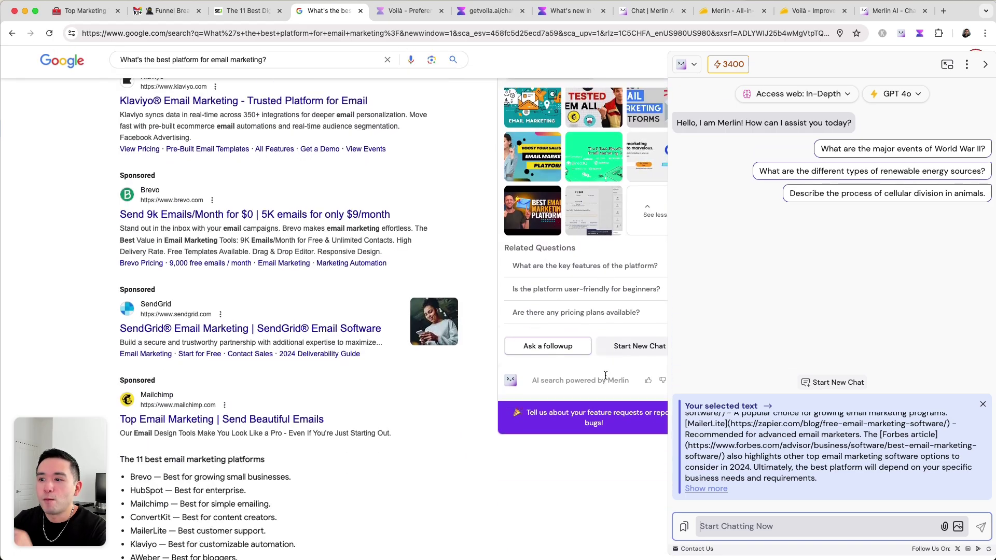
left_click(592, 291)
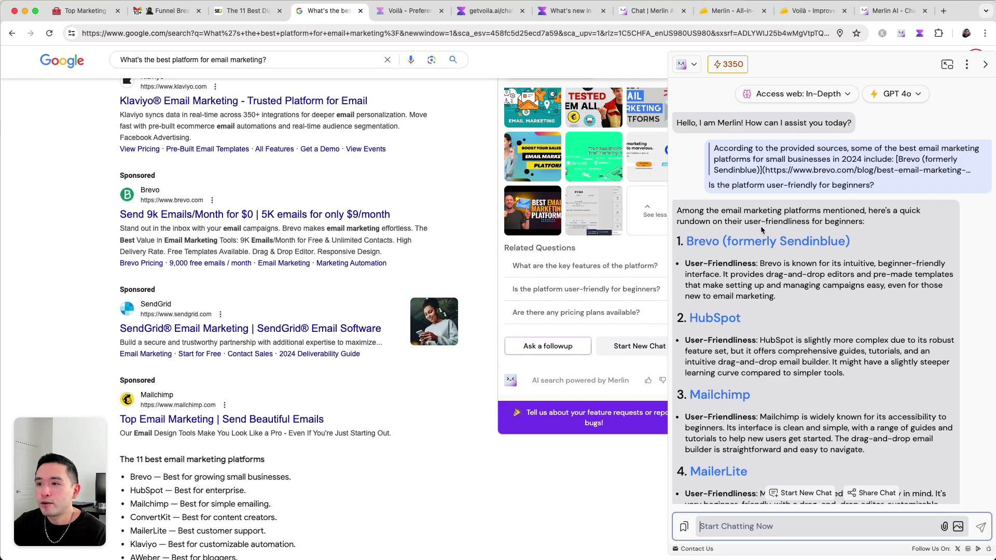
Read Merlin's comparison of beginner-friendliness across the email platforms and close the chat sidebar
scroll(782, 227, "down", 5)
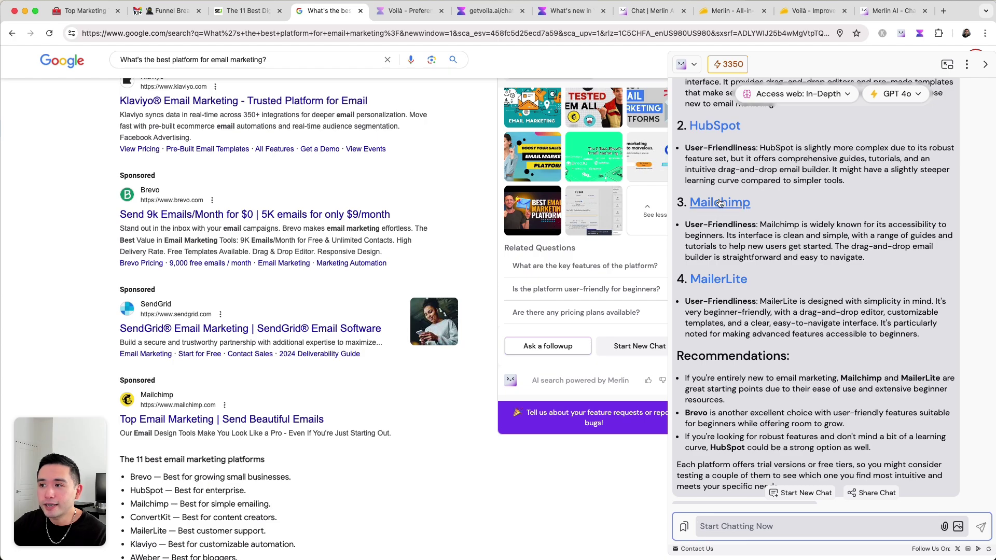
scroll(717, 202, "up", 3)
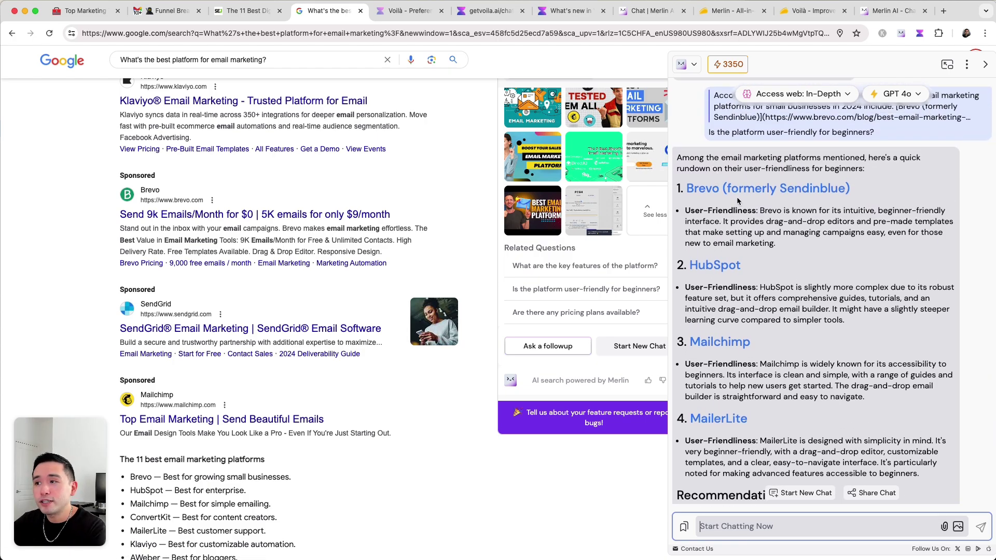
left_click(985, 64)
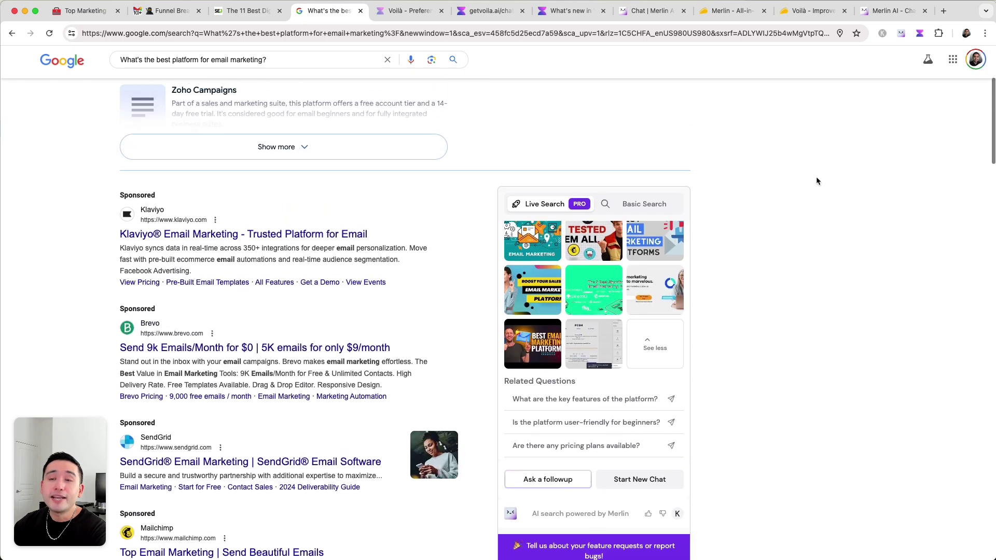
scroll(686, 120, "up", 3)
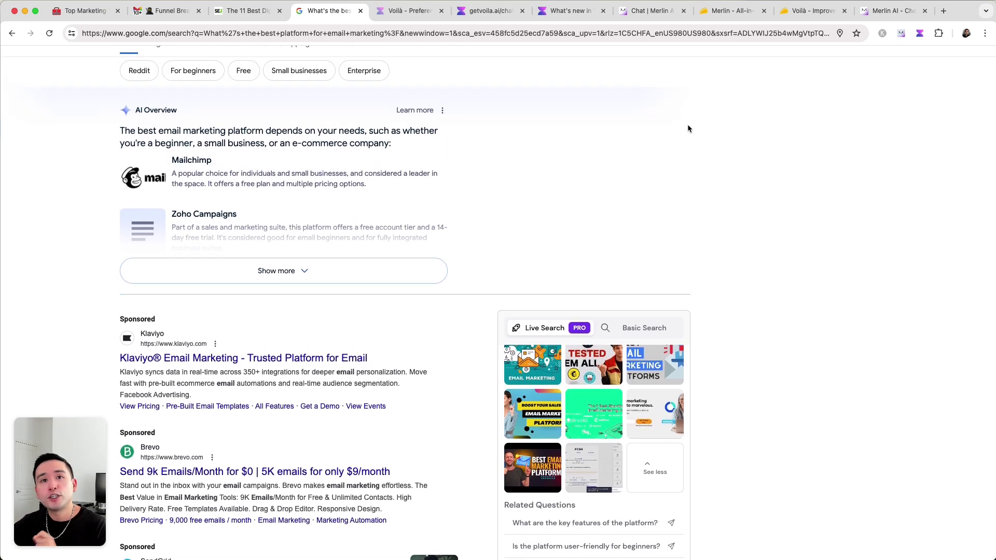
Switch to Voilà's custom actions and open the SEO action "Meta Description (broad match)" for editing
left_click(392, 15)
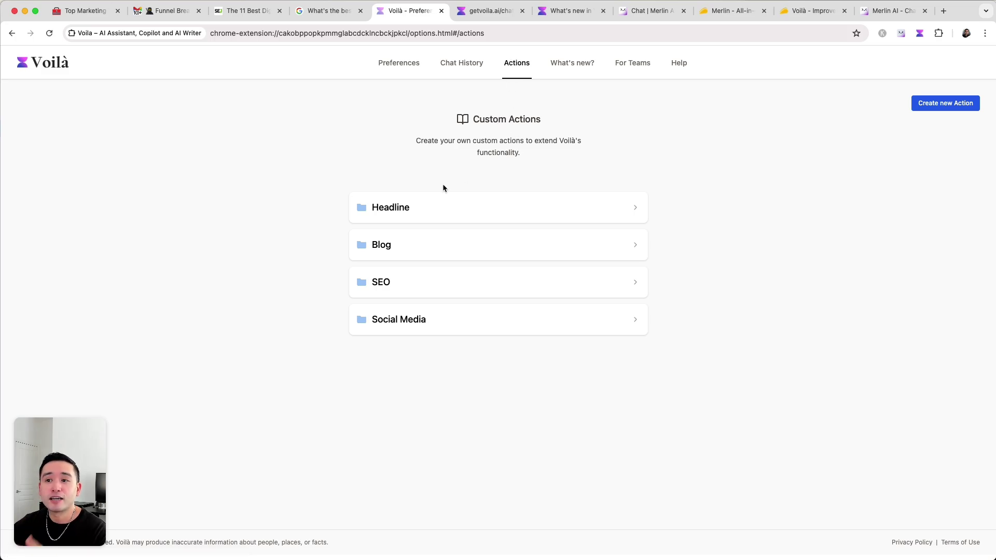
left_click(402, 280)
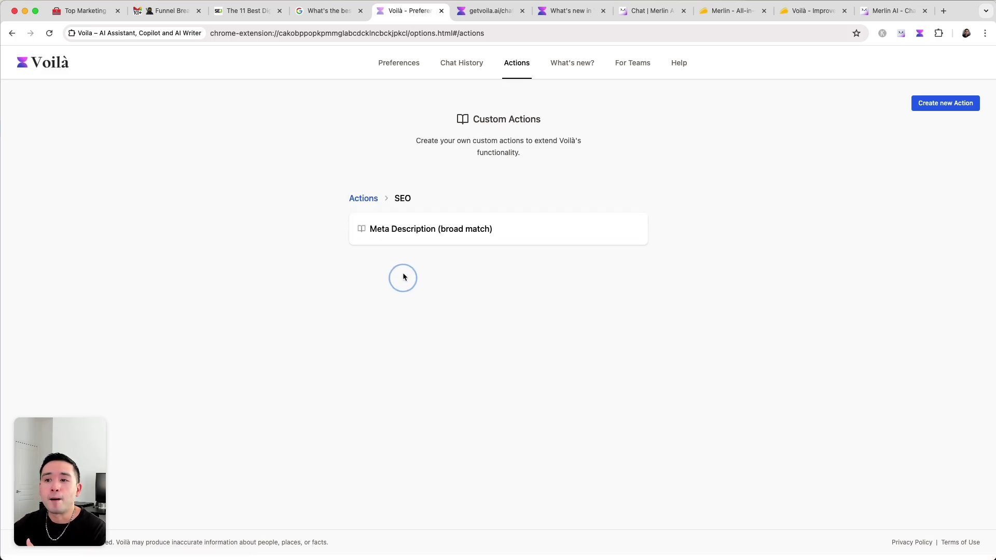
mouse_move(414, 226)
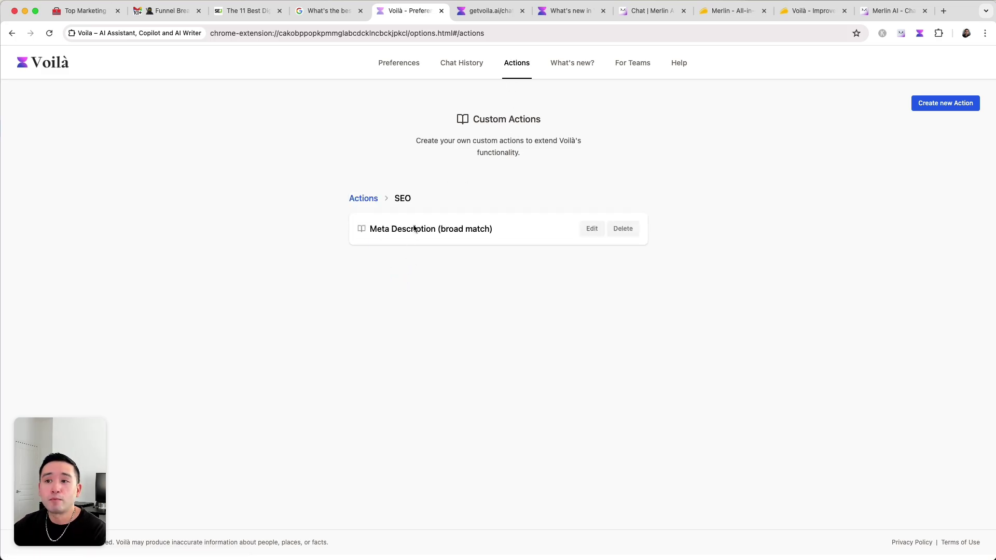
left_click(591, 229)
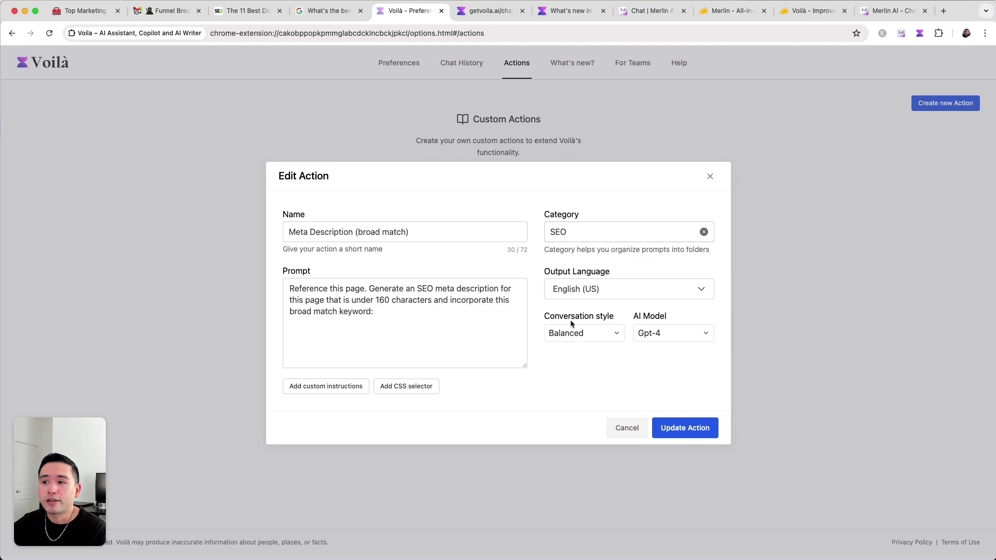
Examine the action's AI model setting, reveal its custom instructions and CSS selector fields, and cancel the edit
left_click(655, 331)
left_click(582, 379)
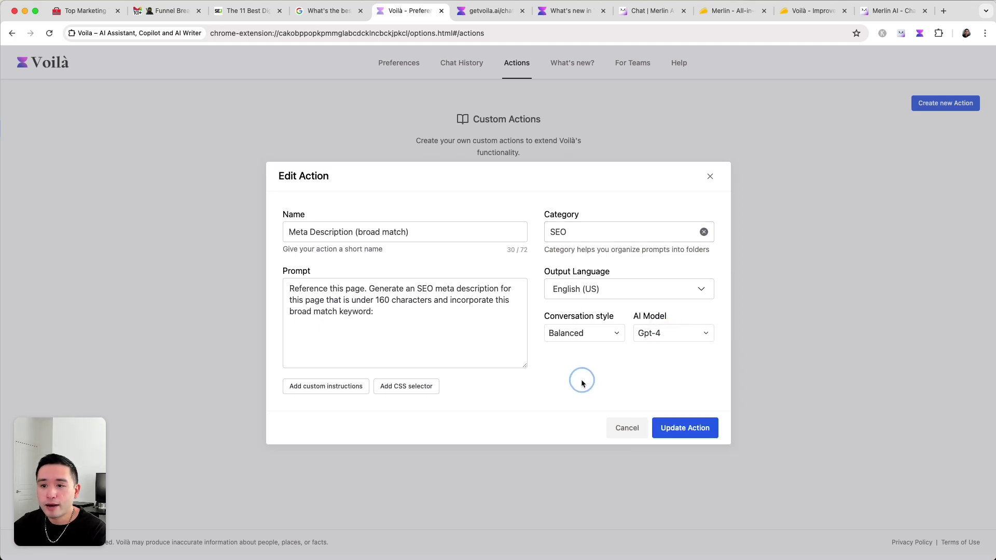
left_click(343, 394)
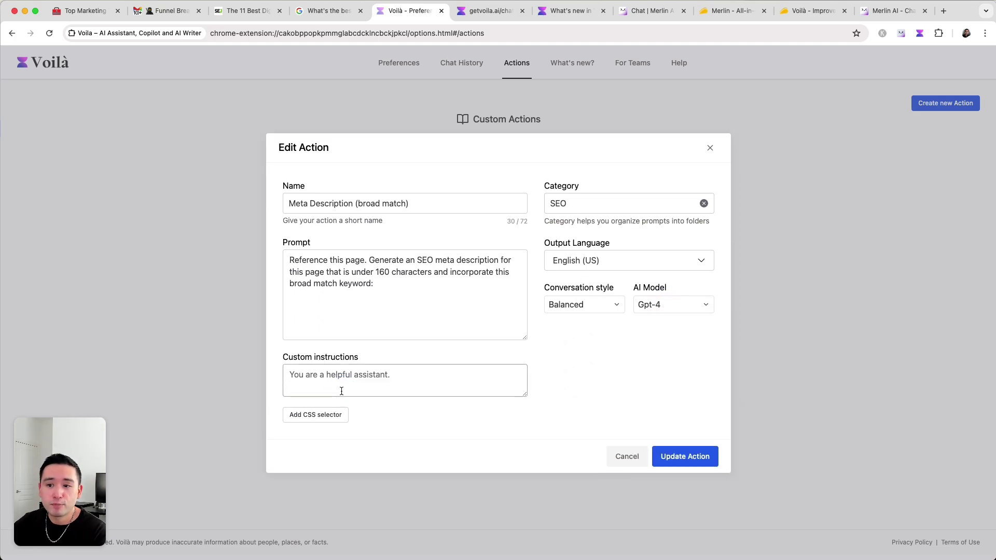
left_click(323, 424)
left_click(436, 285)
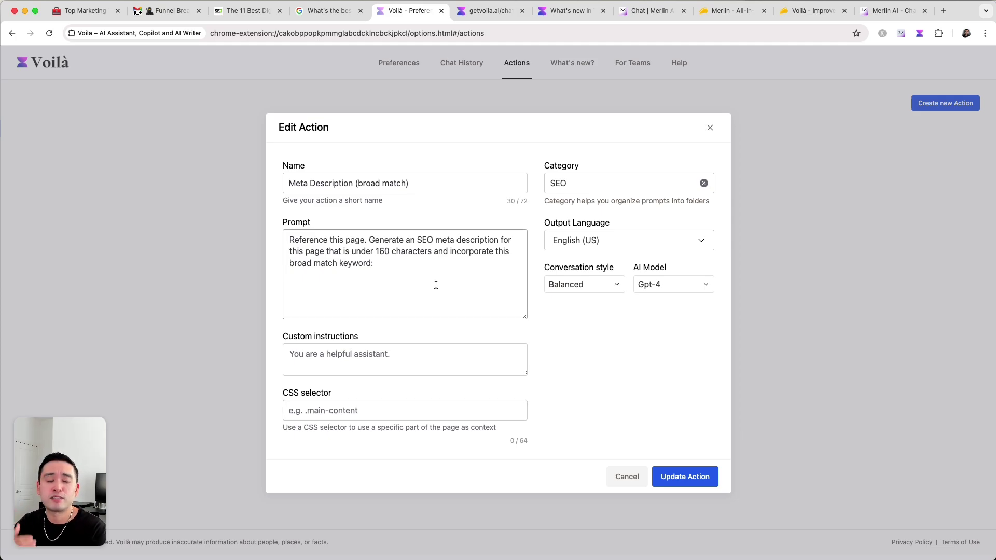
left_click(409, 346)
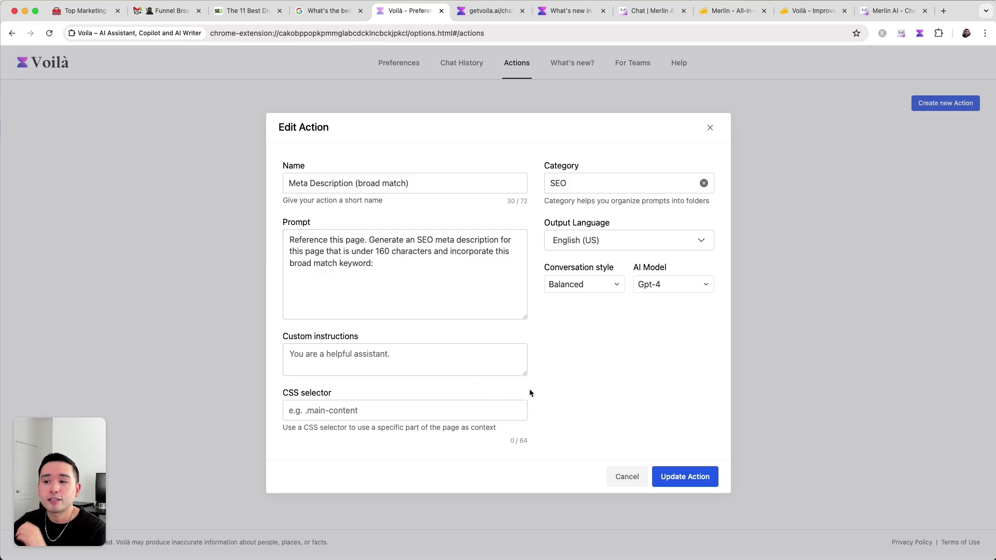
left_click(629, 476)
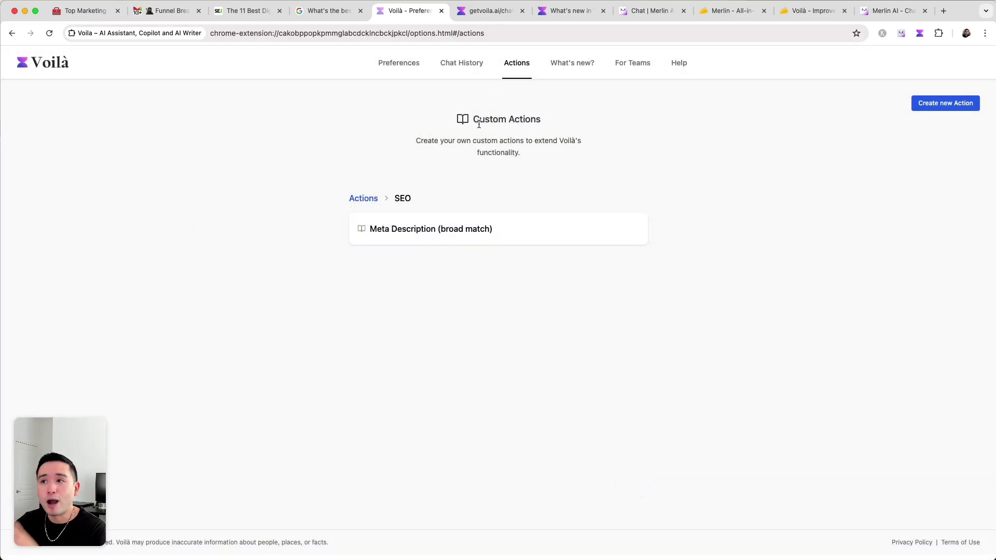
left_click(489, 11)
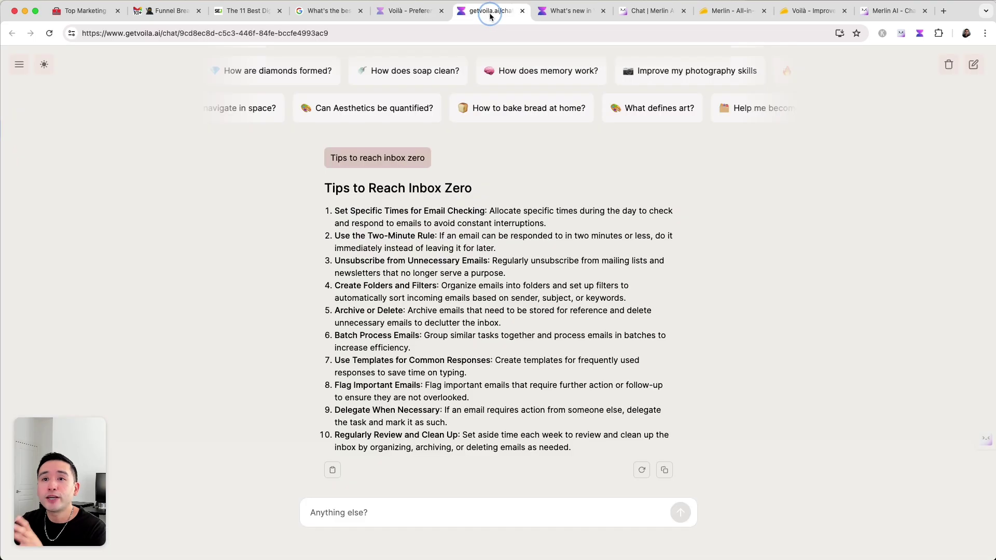
scroll(436, 214, "up", 5)
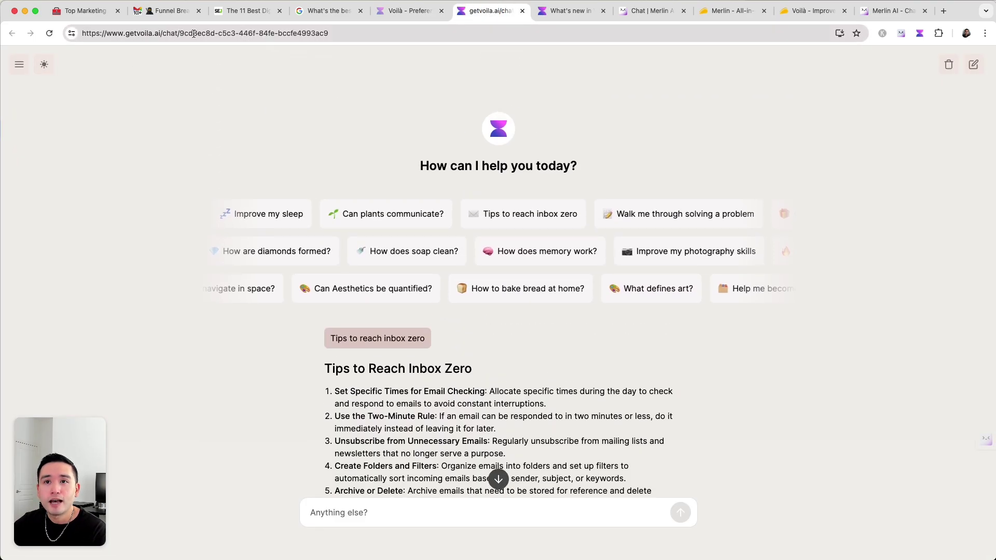
left_click_drag(181, 34, 207, 67)
key("BackSpace")
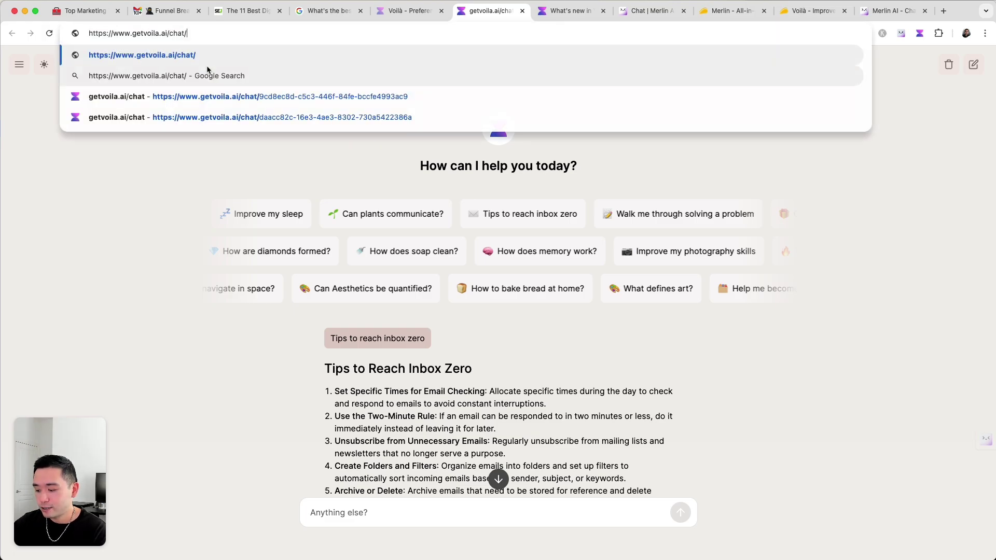
key("Return")
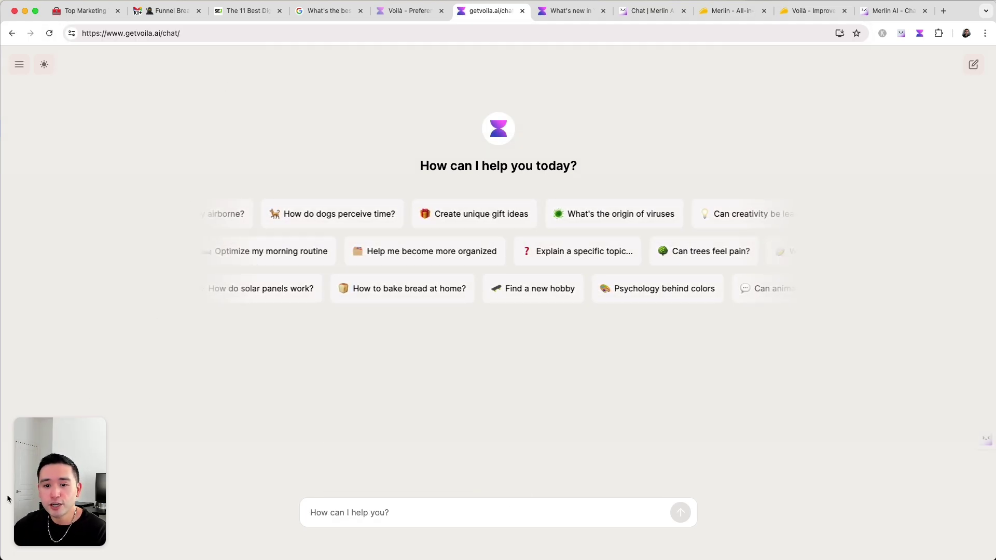
left_click_drag(60, 477, 857, 421)
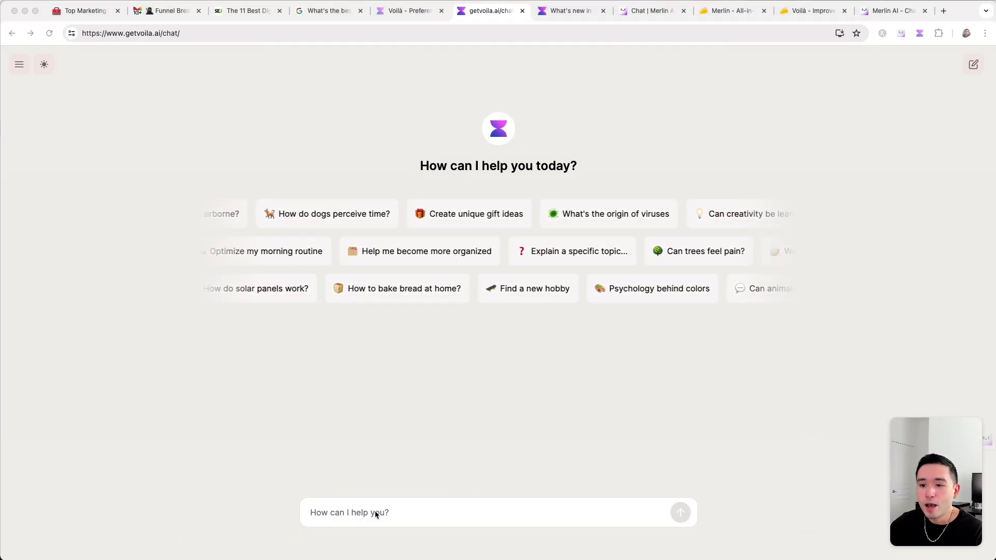
left_click(685, 162)
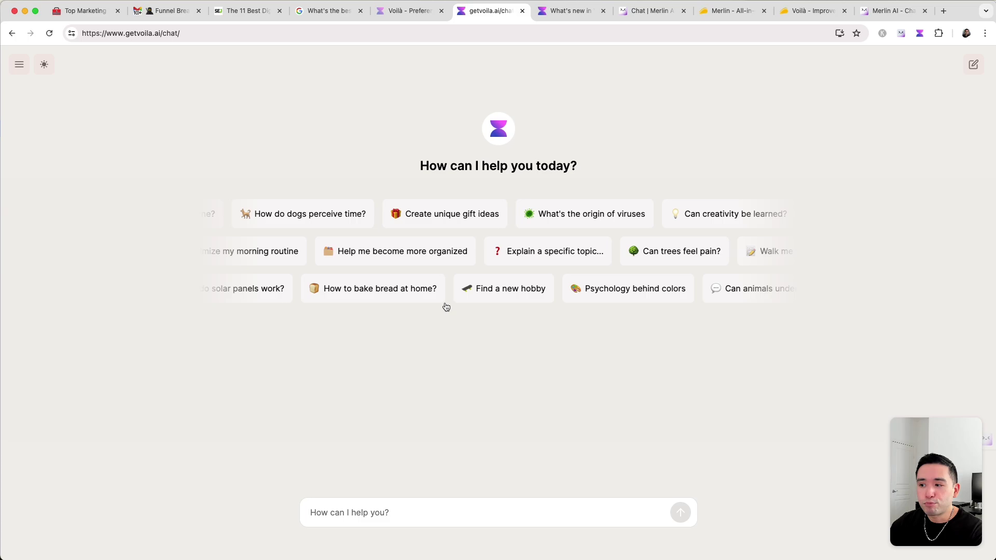
Ask the Voilà web chat "what is the meanign of life"
left_click(387, 513)
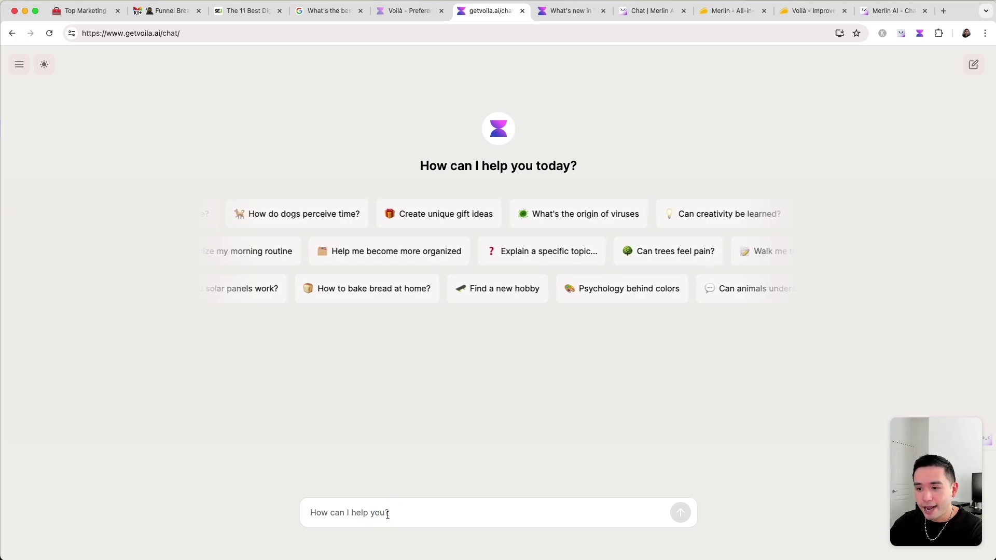
type("what is ")
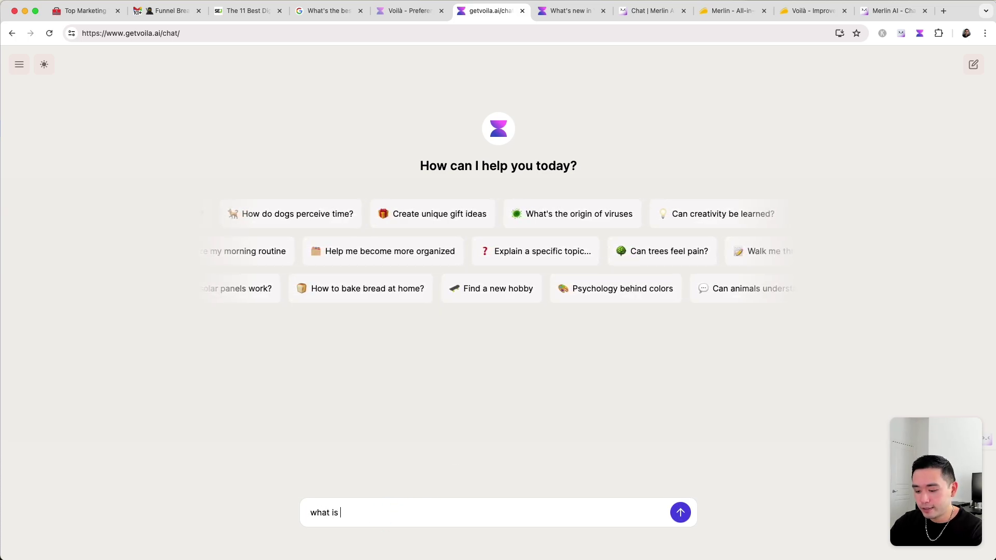
type("the meanign of life")
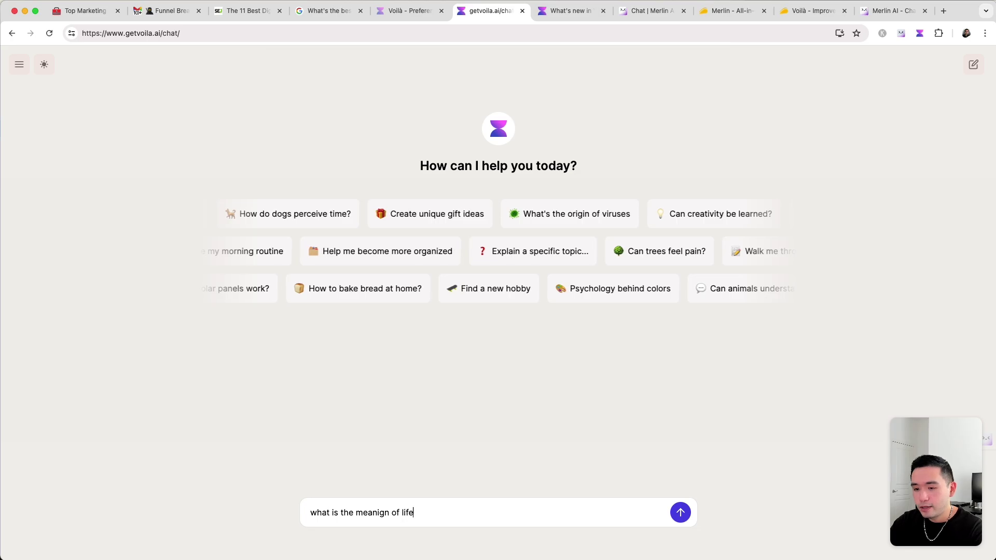
key("Return")
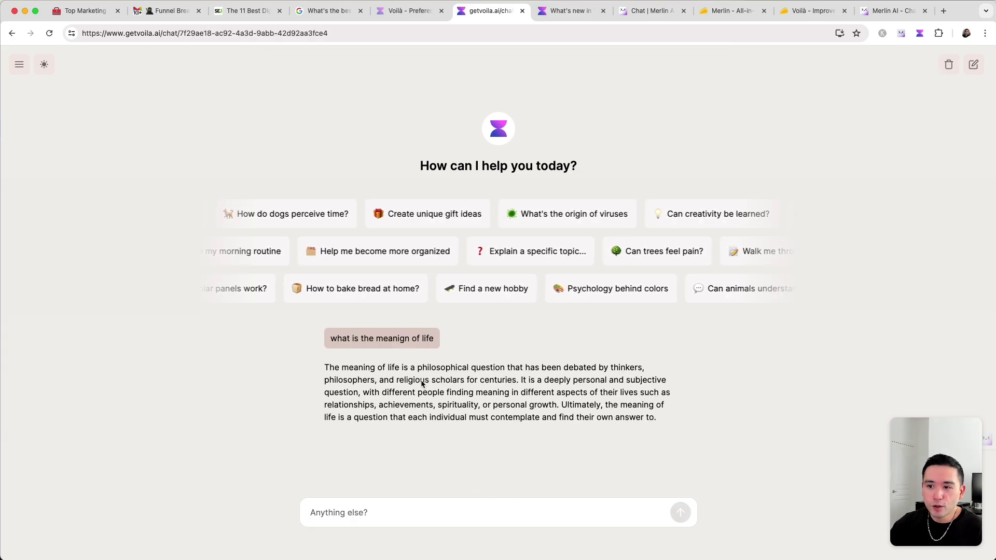
Read Voilà's answer, and view the list of past chats before hiding it again
left_click_drag(365, 367, 602, 404)
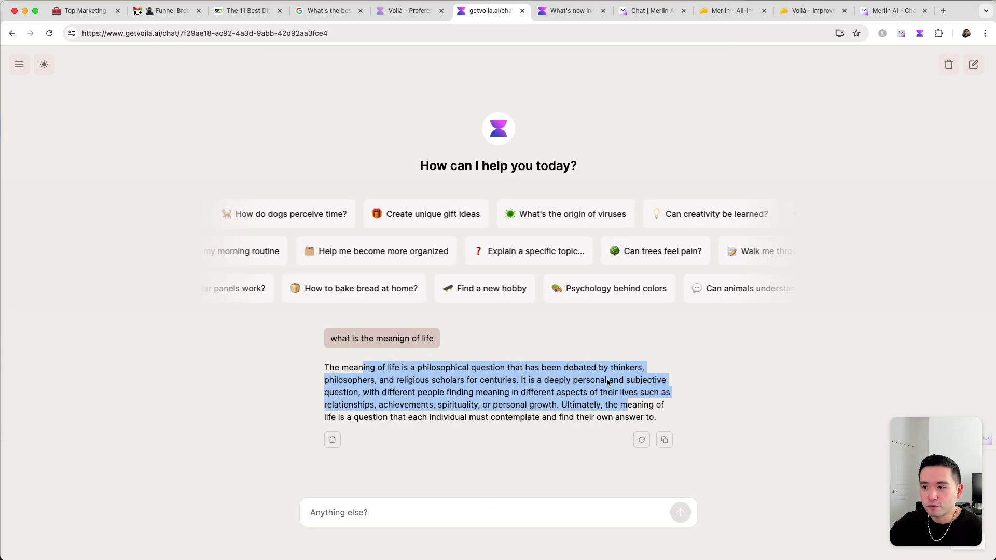
left_click(599, 389)
left_click(20, 64)
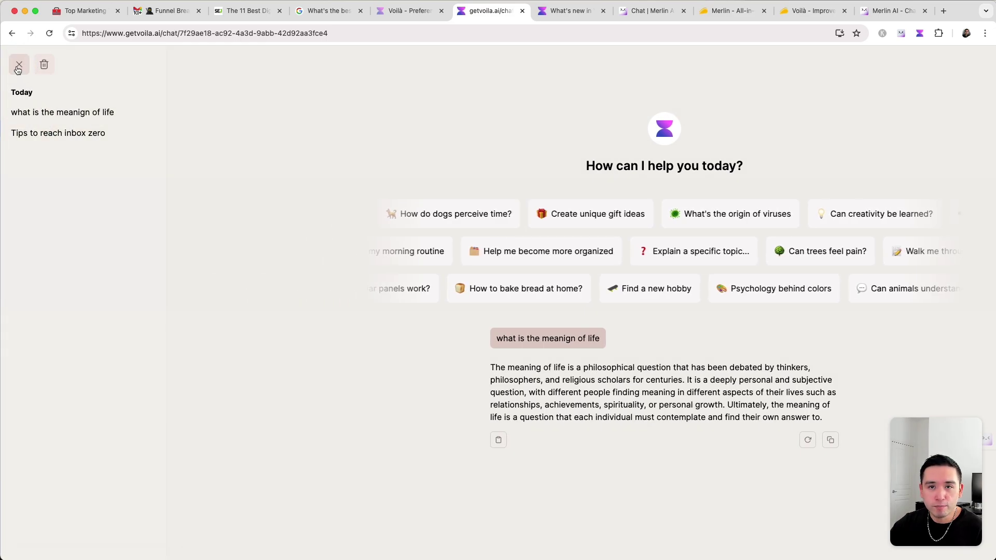
left_click(18, 65)
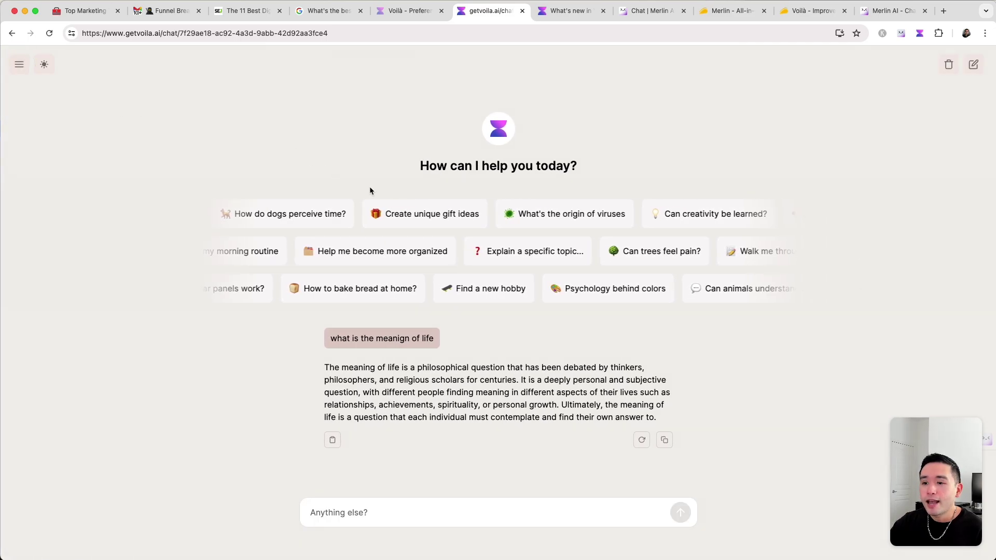
Examine the Voilà What's new changelog, covering email response templates, web use, GPT-4o and the Prompt Generator
left_click(566, 12)
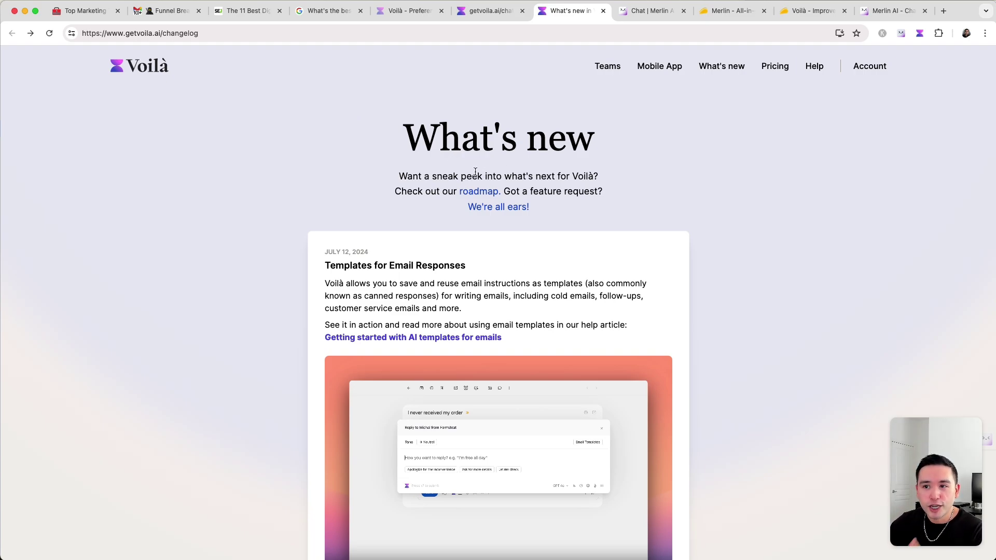
scroll(347, 265, "down", 1)
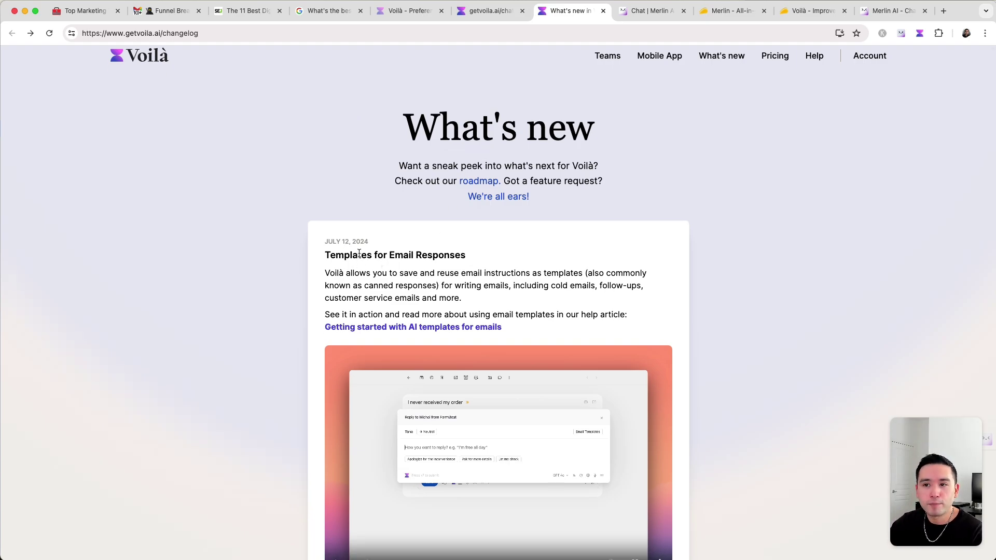
left_click_drag(335, 256, 422, 267)
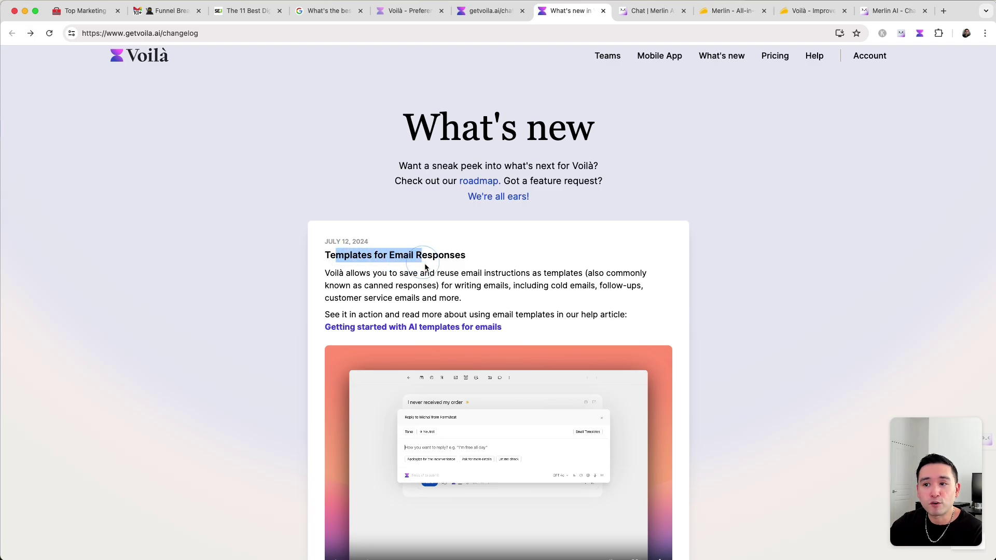
left_click(426, 268)
scroll(426, 268, "down", 10)
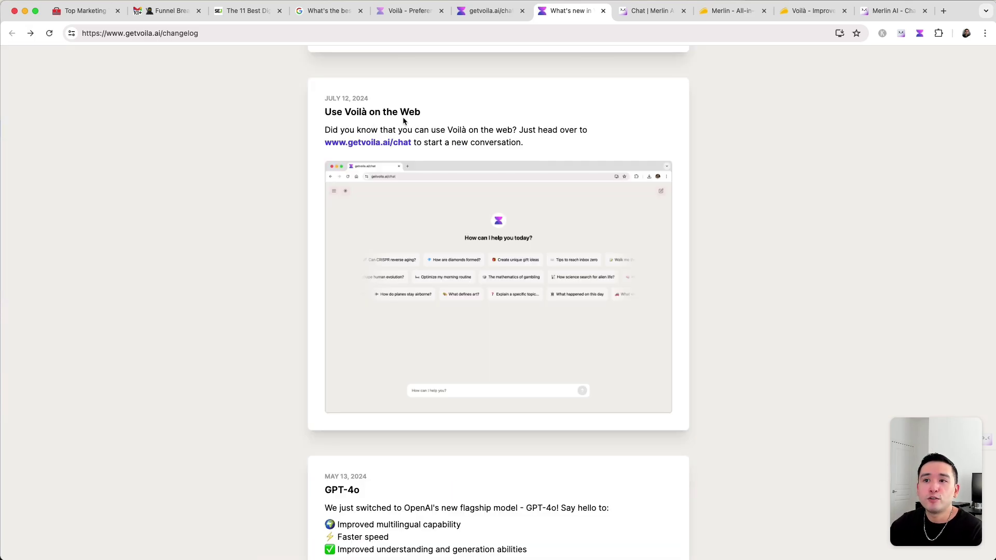
scroll(485, 213, "down", 10)
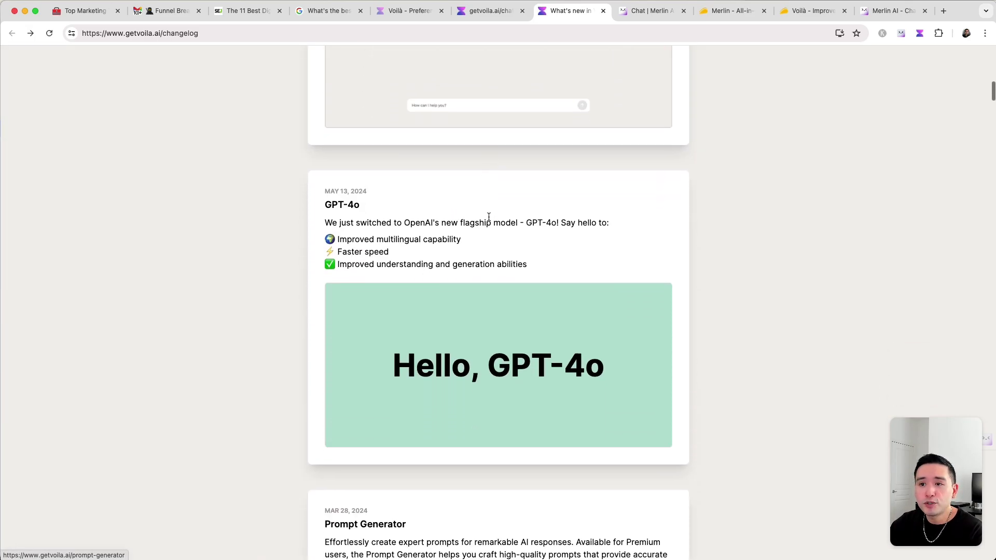
scroll(389, 227, "down", 1)
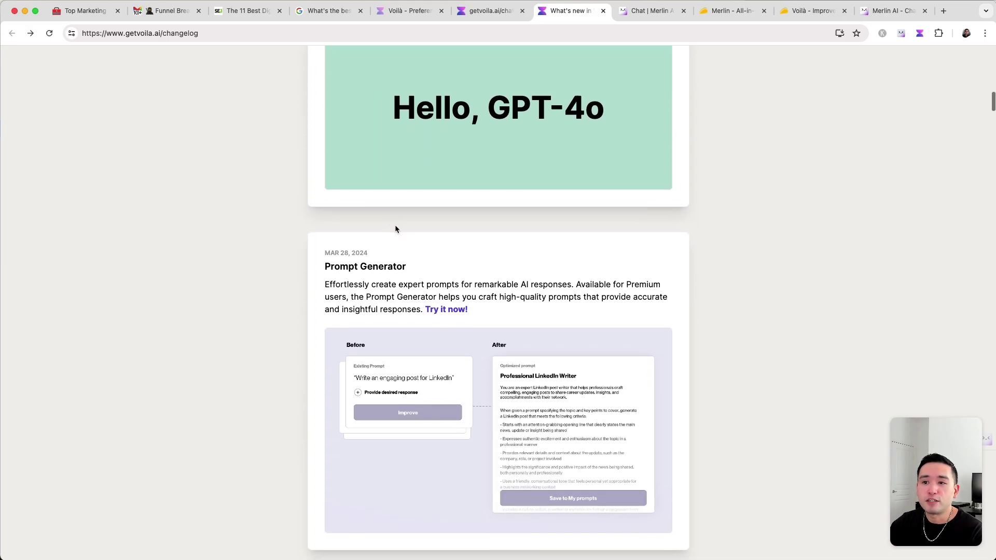
scroll(524, 233, "up", 8)
scroll(583, 89, "up", 11)
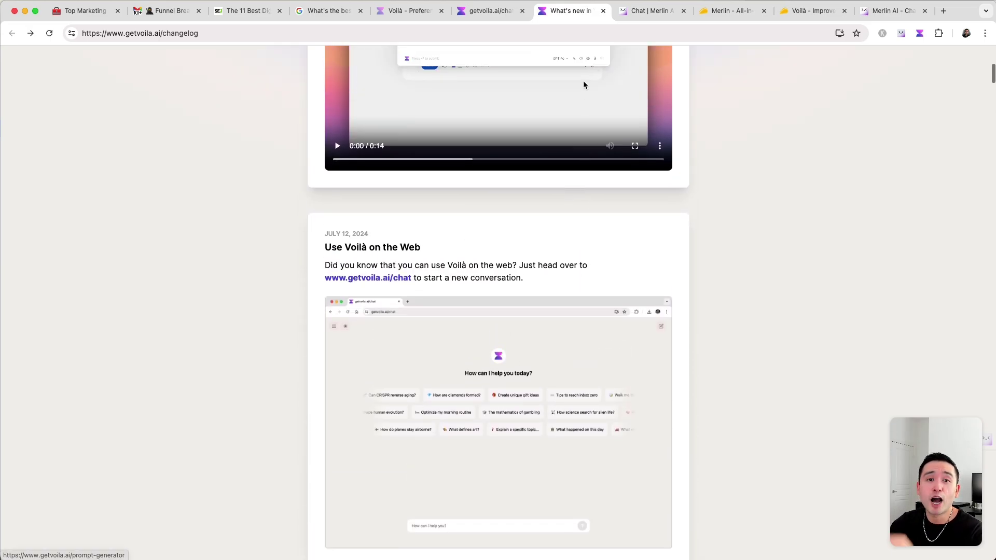
scroll(582, 85, "up", 3)
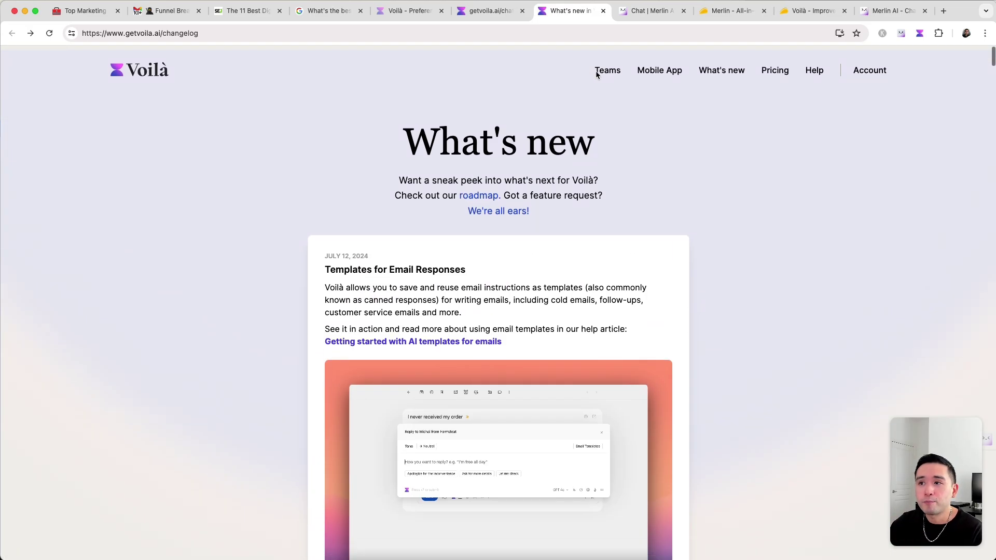
left_click(651, 11)
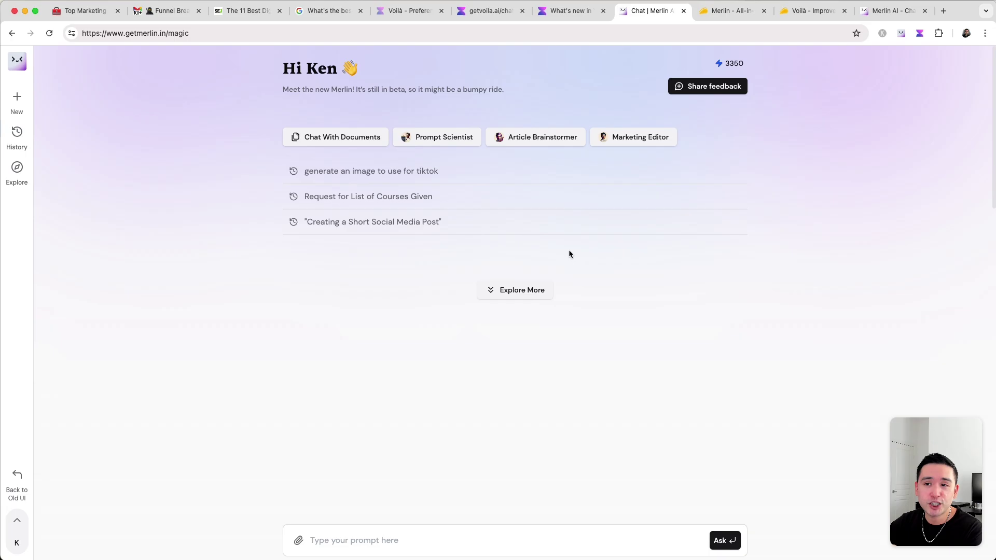
left_click(402, 11)
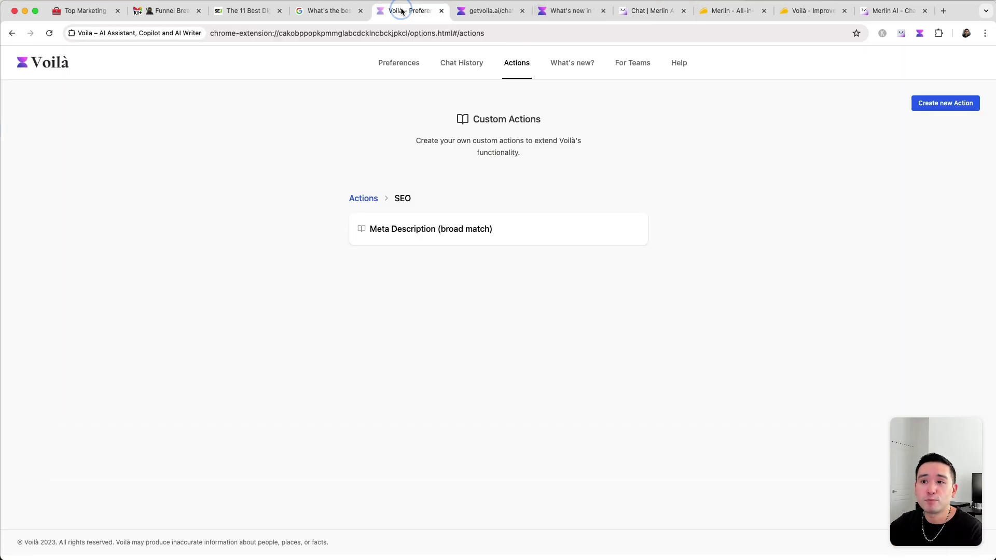
left_click(501, 11)
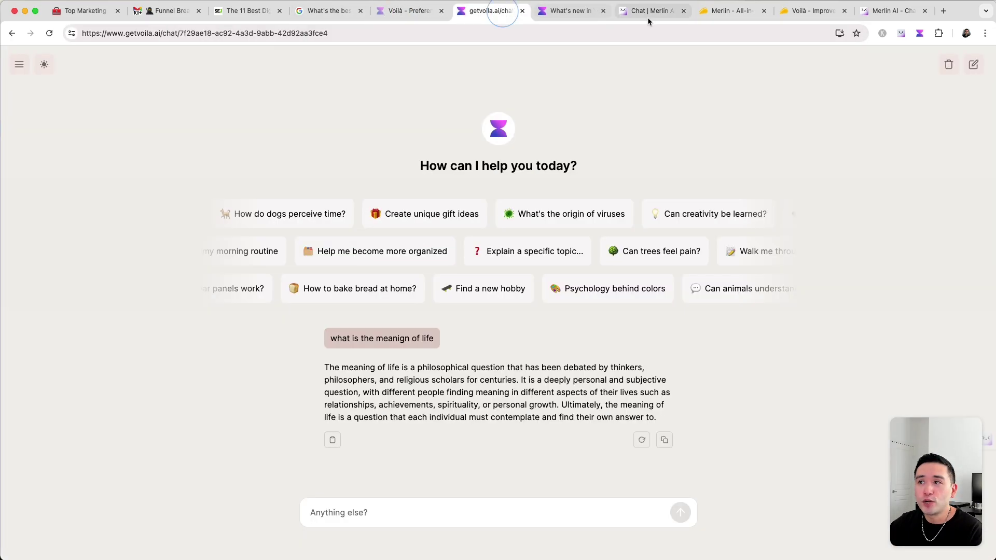
Switch to the Merlin web chat and ask it "whats the meanign of life"
left_click(650, 14)
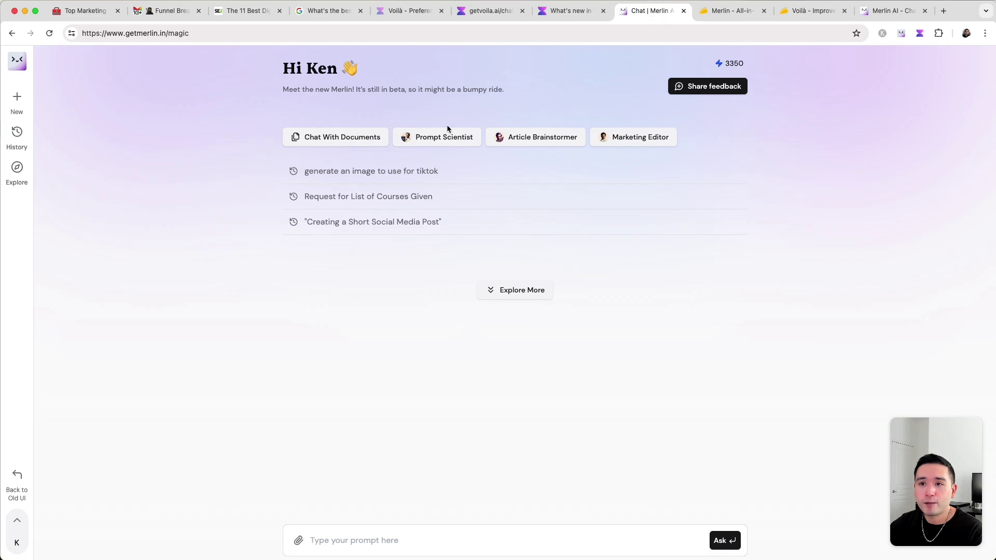
left_click(412, 496)
type("whats")
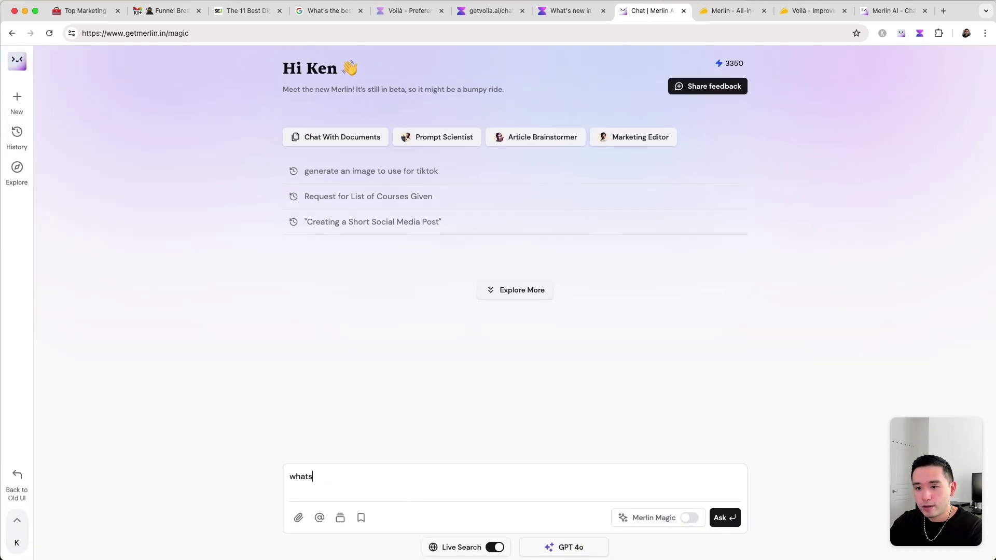
type(" the meanign of life")
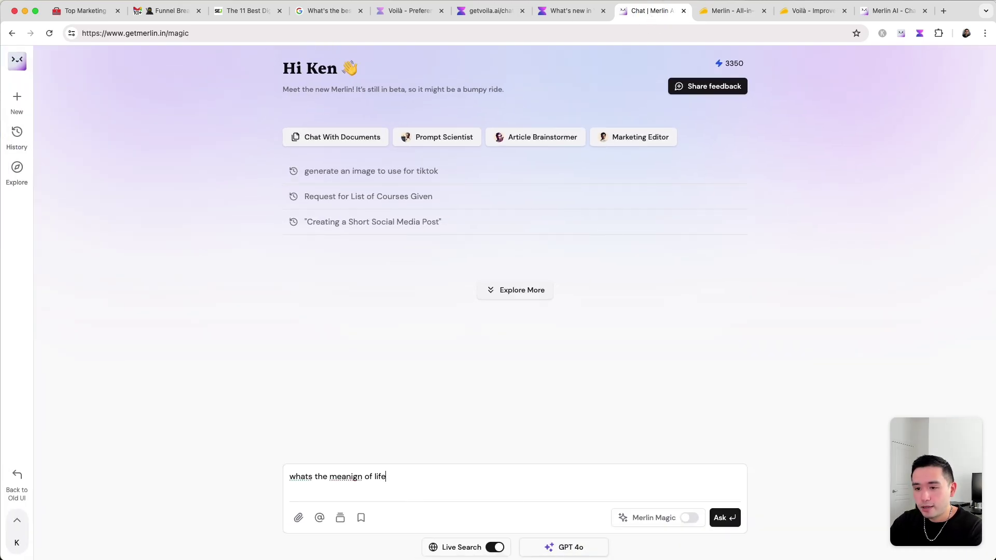
key("Return")
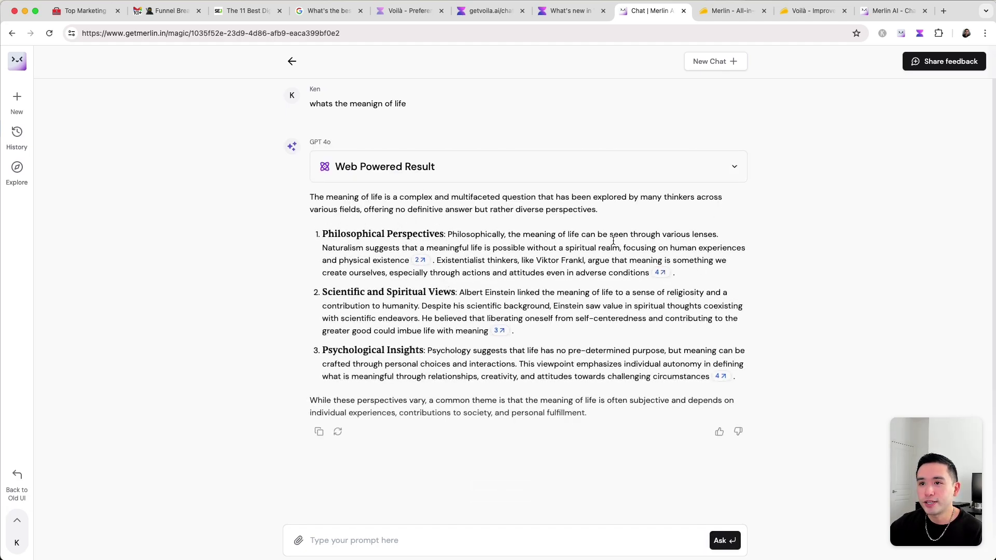
Read Merlin's answer and inspect the web sources behind its Web Powered Result, then collapse them
left_click_drag(322, 197, 580, 382)
left_click(579, 384)
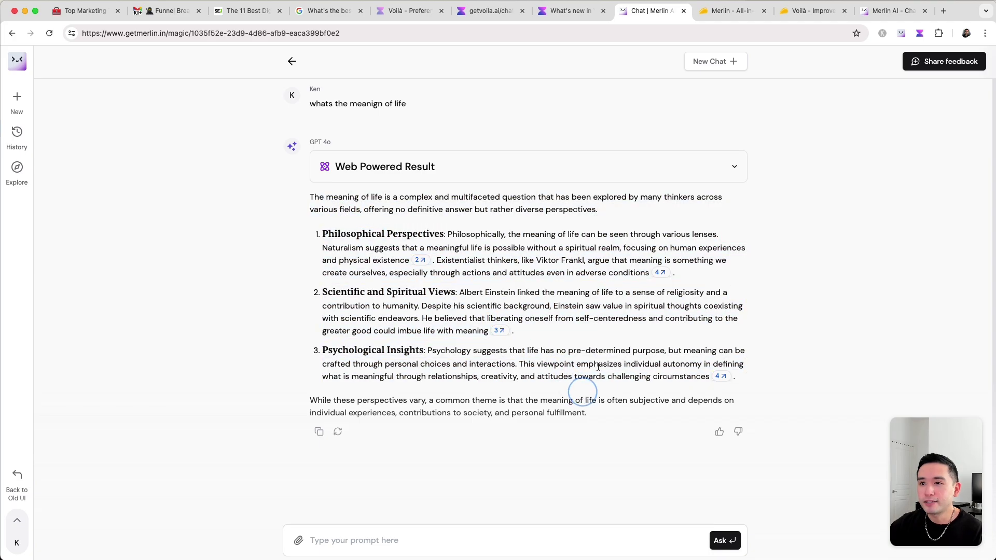
left_click(735, 167)
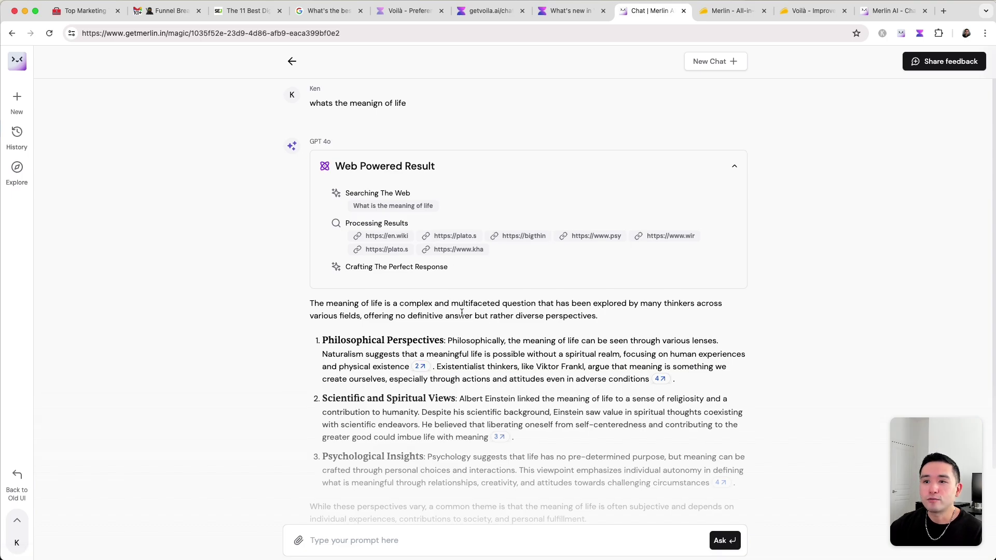
scroll(519, 332, "down", 3)
scroll(720, 217, "up", 3)
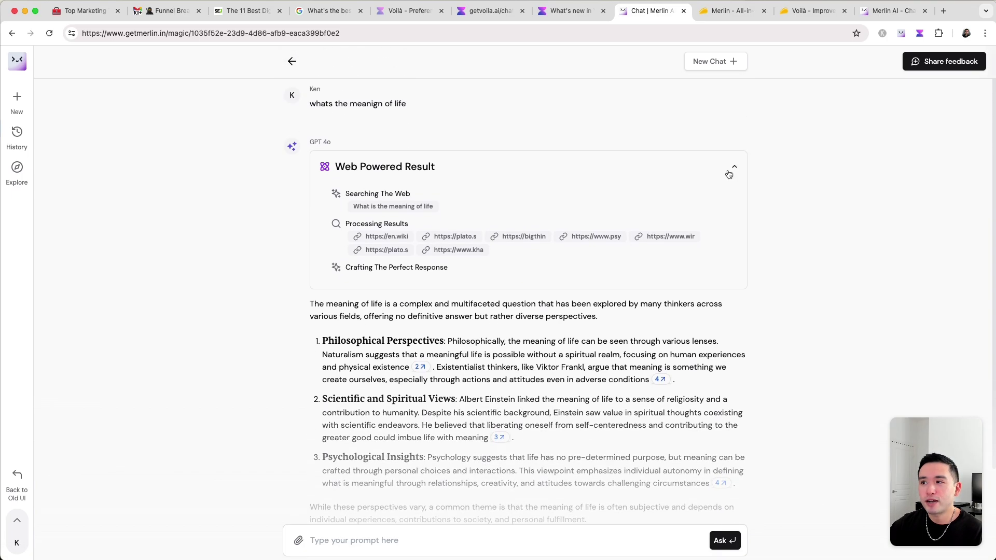
left_click(734, 166)
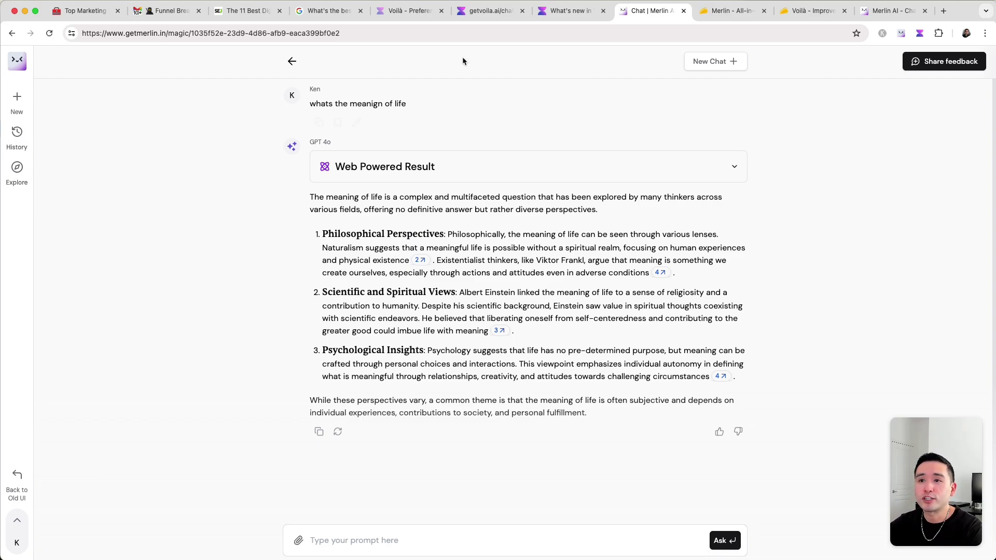
Return to Merlin's start page and bring up the available bots and saved prompts for a new message
left_click(292, 61)
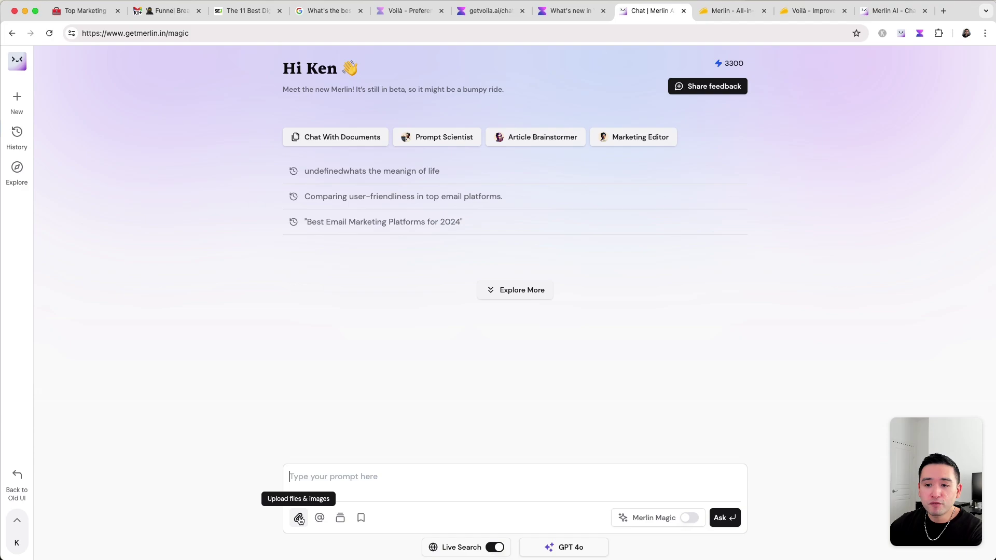
left_click(320, 518)
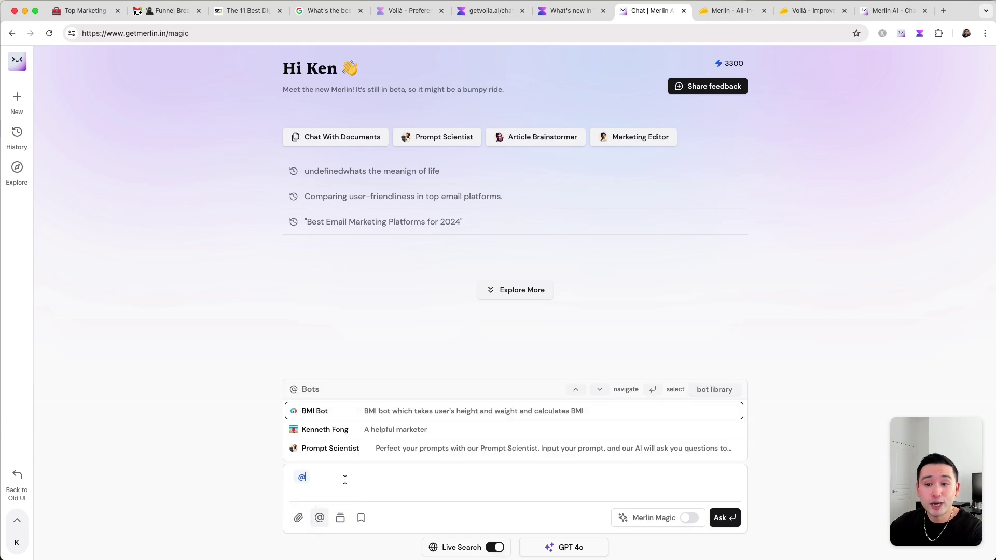
left_click(341, 518)
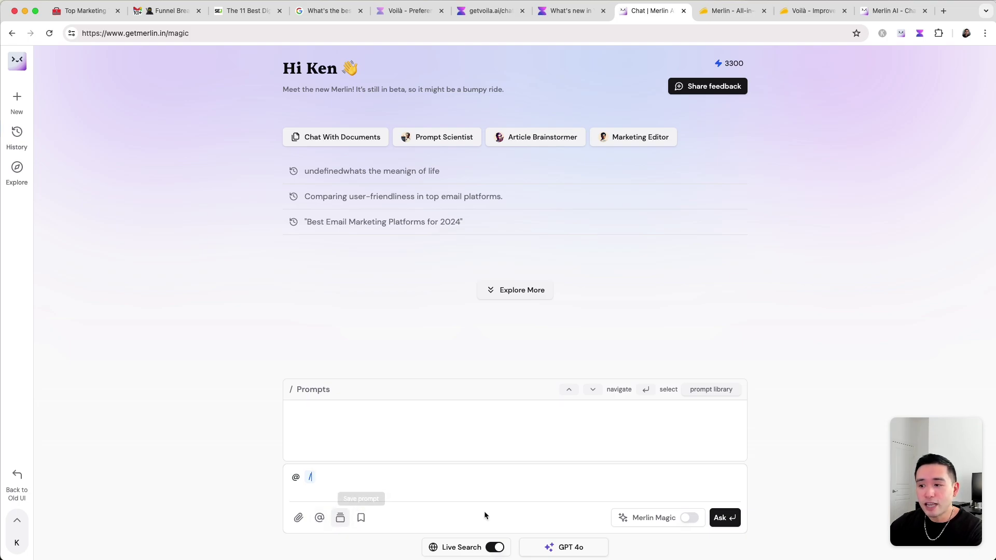
Try Merlin Magic on and off, and turn Live Search off and back on
left_click(687, 518)
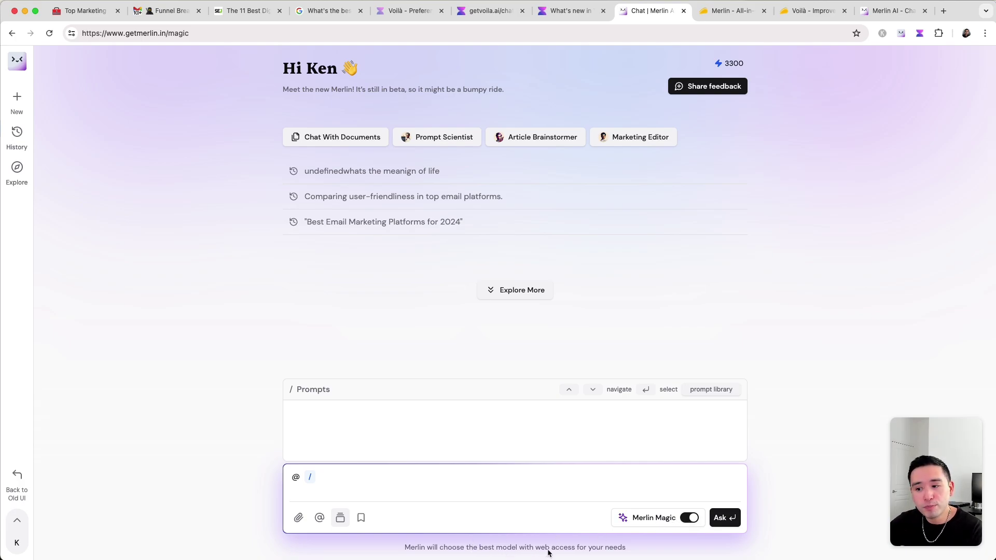
left_click(689, 518)
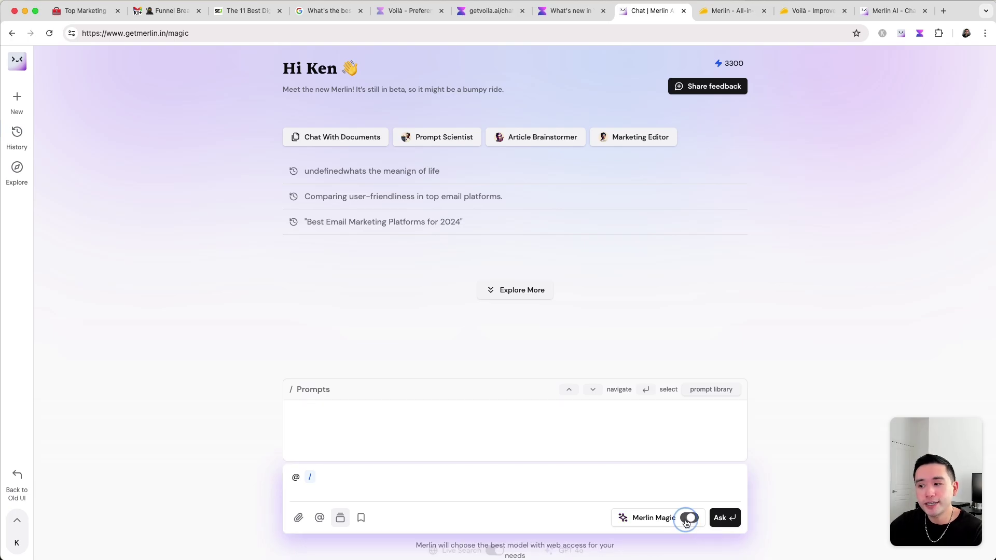
left_click(495, 549)
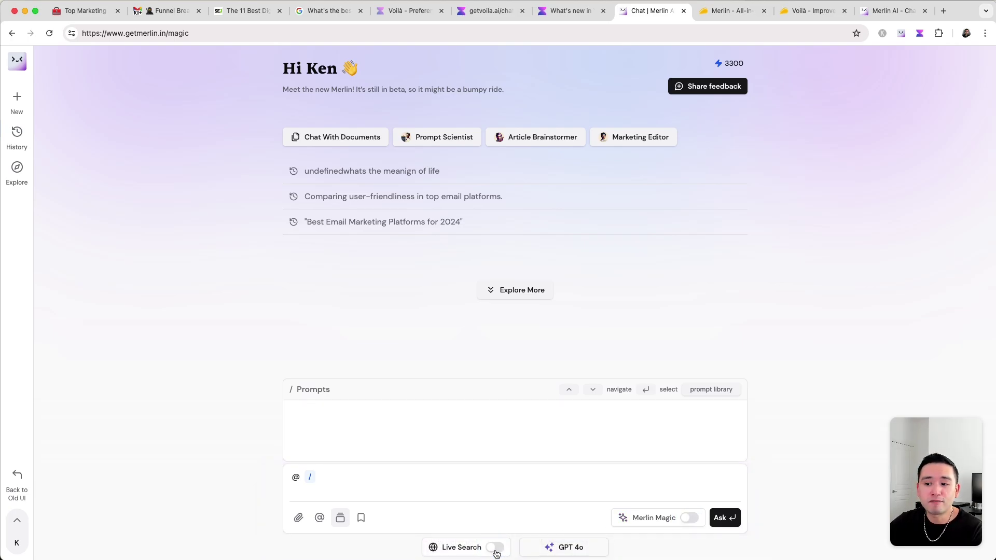
left_click(495, 550)
Review the selectable AI models without changing the choice, and open Merlin's Explore overview of bots and prompts
left_click(569, 549)
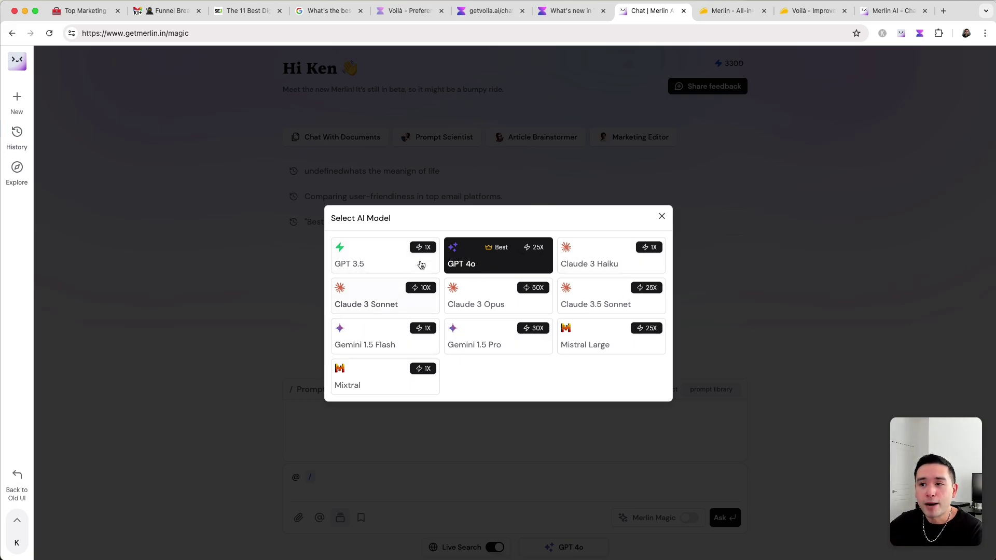
left_click(661, 217)
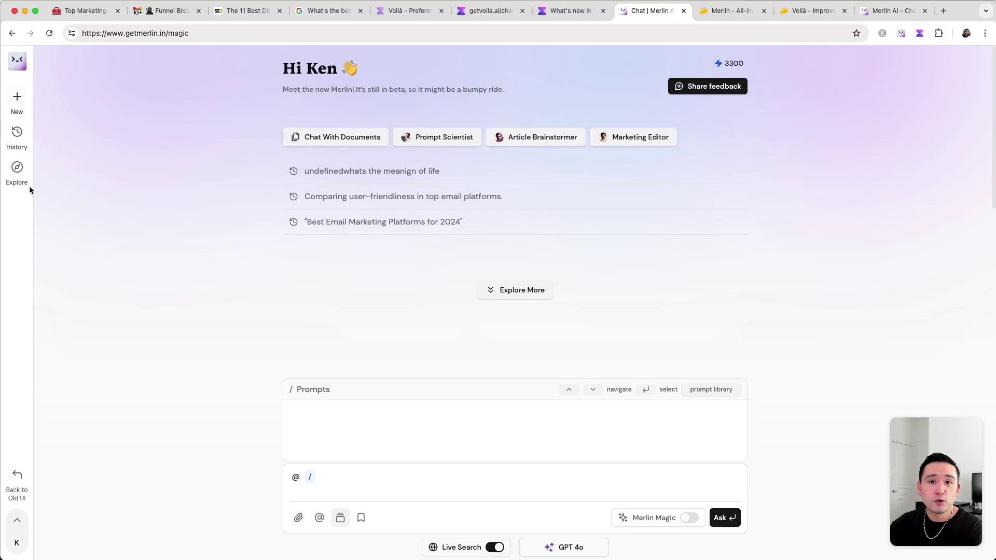
left_click(19, 173)
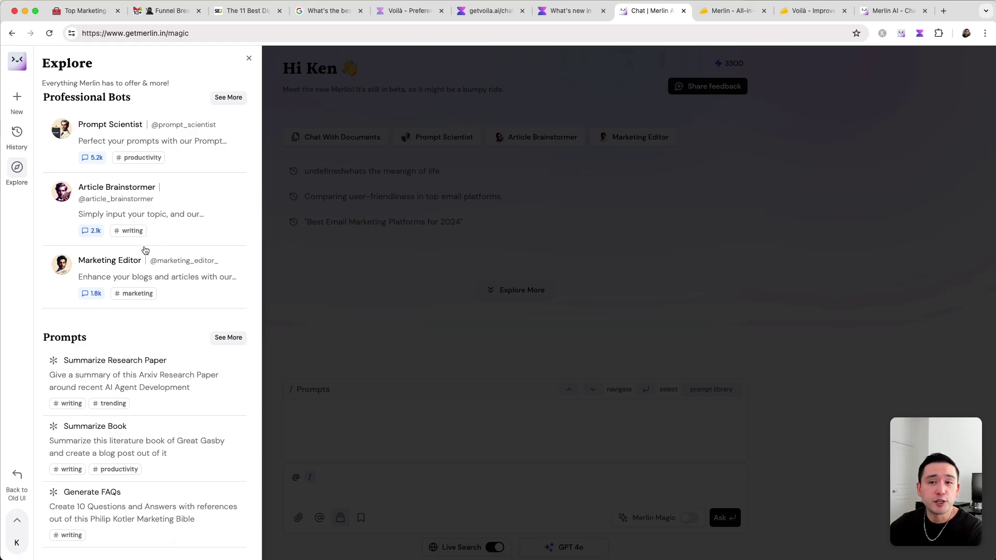
Close Merlin's Explore overview, switch to Voilà's web chat, and show its chat history and hide it again
left_click(249, 58)
left_click(493, 10)
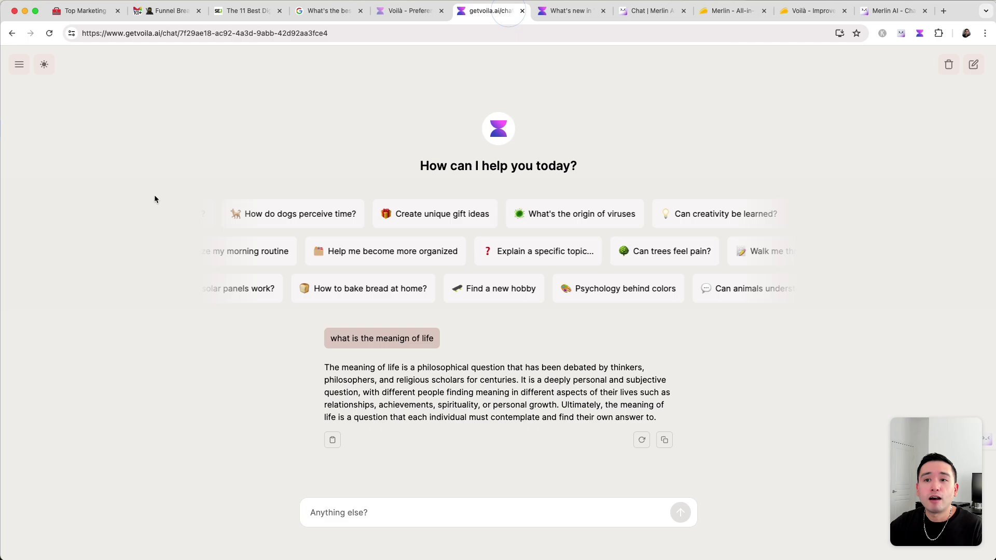
left_click(20, 64)
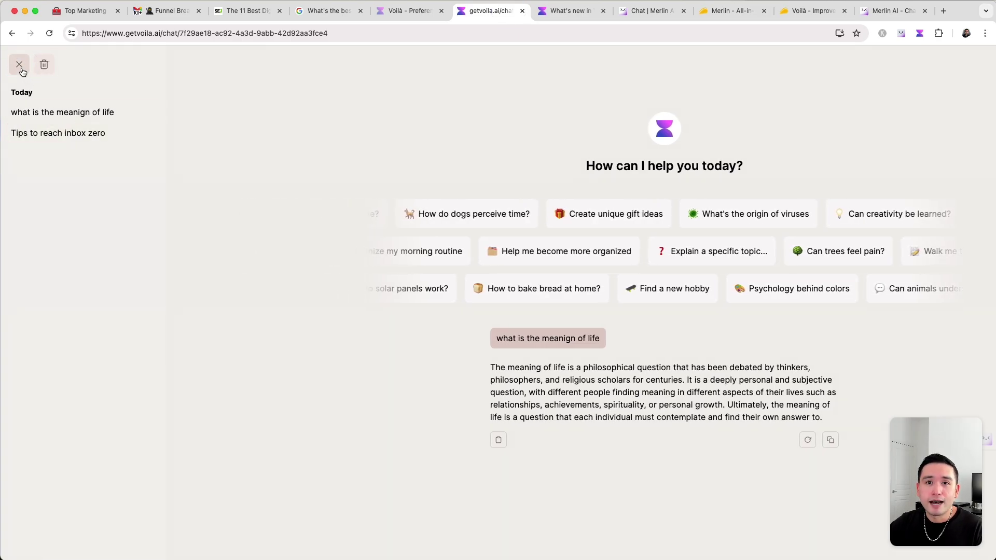
left_click(18, 65)
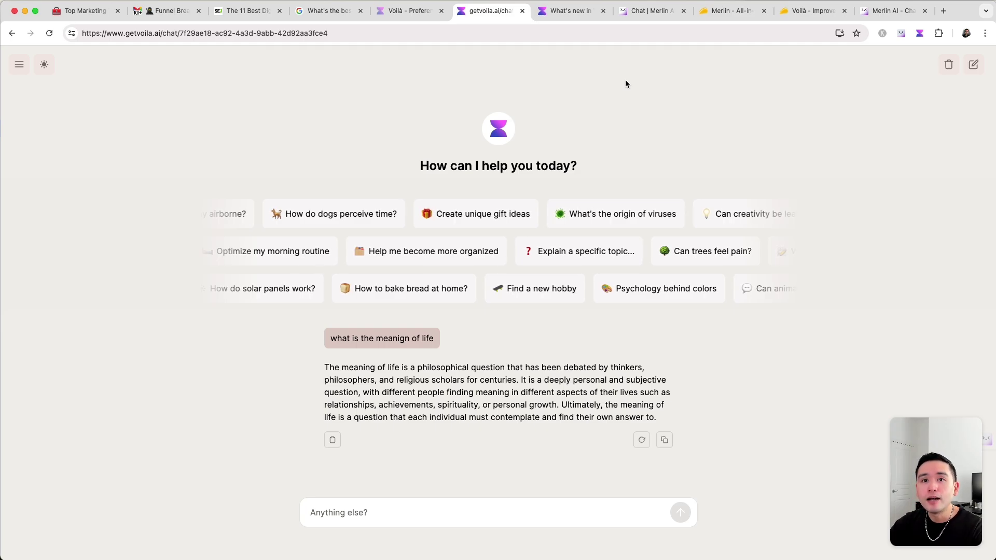
Bring up Voilà's assistant over the chat page, browse its action library, and open the Marketing folder
key("super+c")
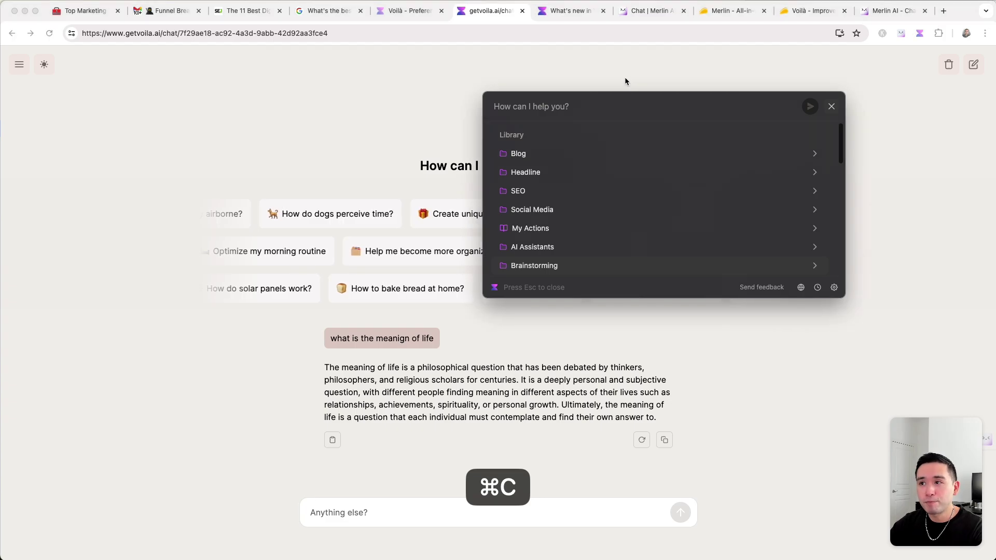
left_click_drag(629, 95, 529, 125)
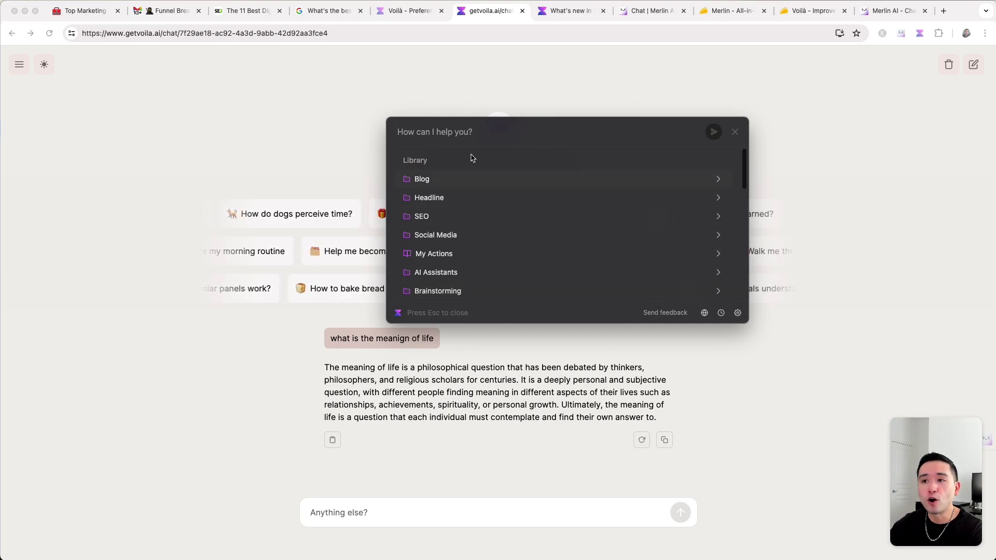
left_click_drag(487, 123, 475, 122)
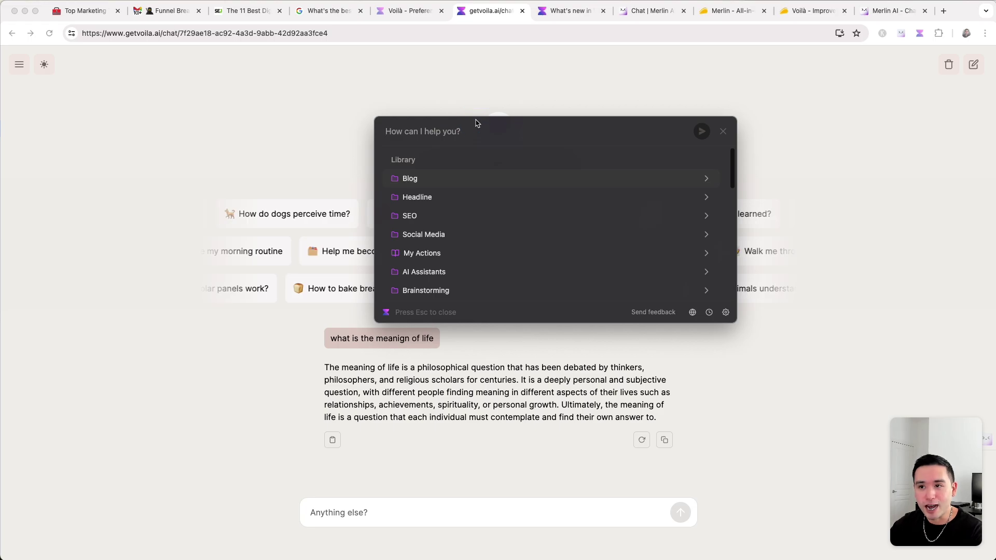
scroll(422, 212, "down", 8)
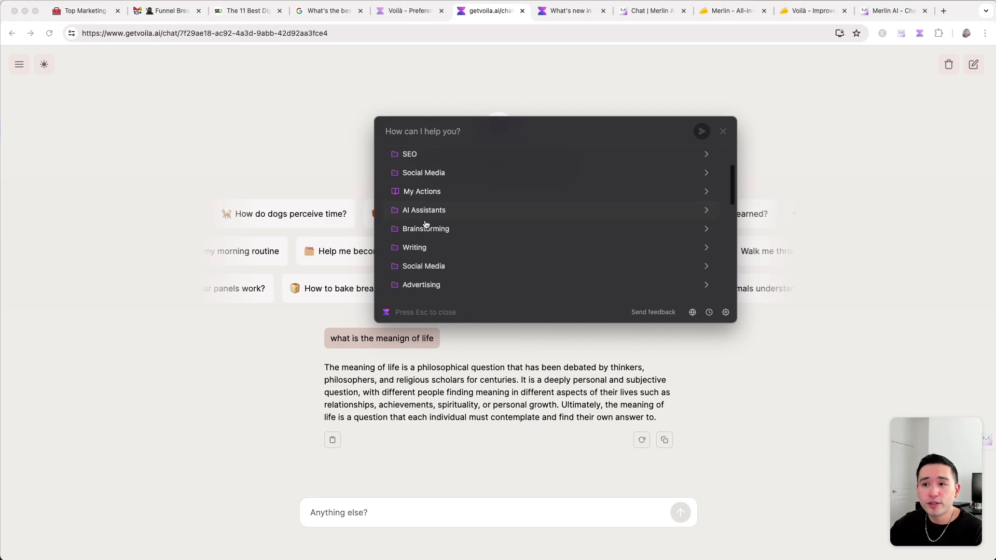
scroll(441, 207, "up", 10)
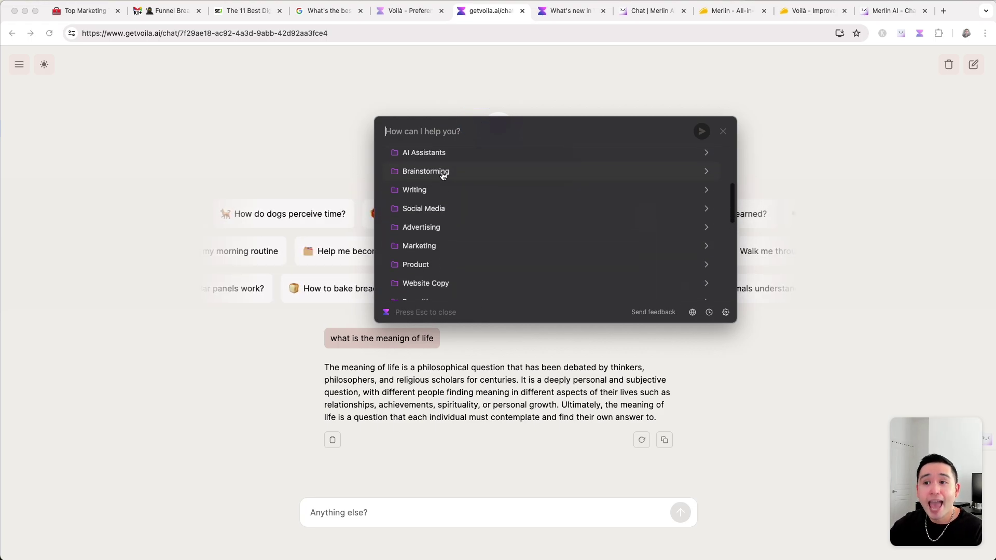
scroll(442, 208, "down", 8)
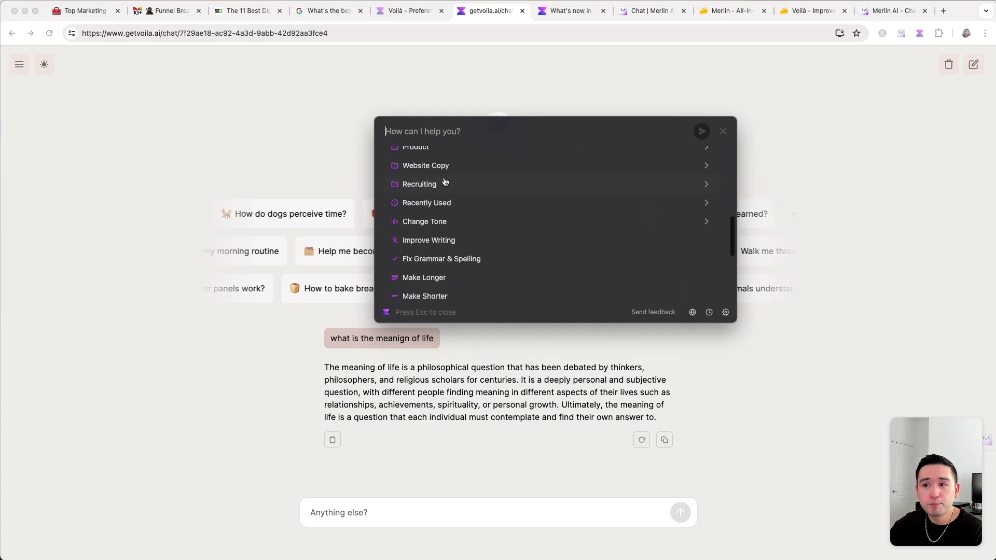
scroll(442, 204, "up", 6)
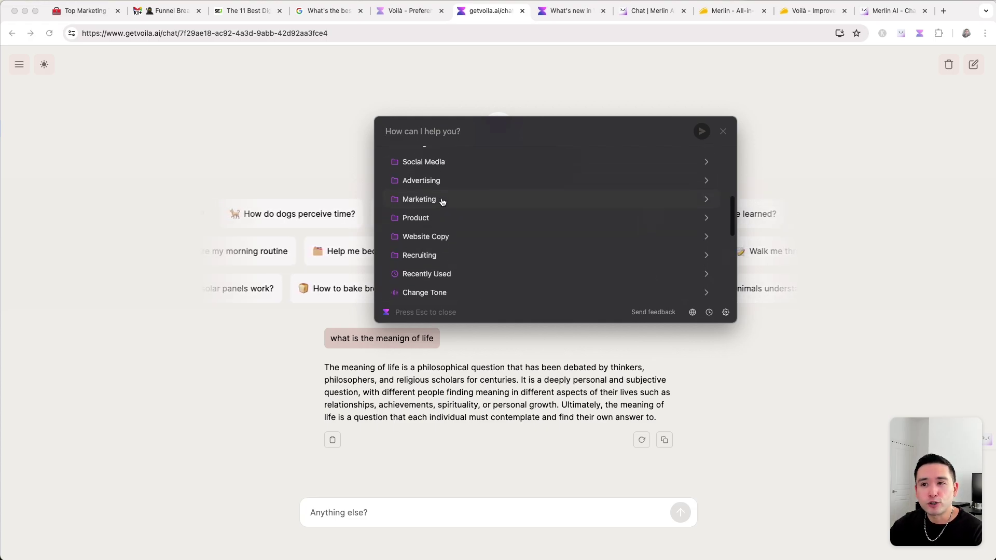
left_click(444, 200)
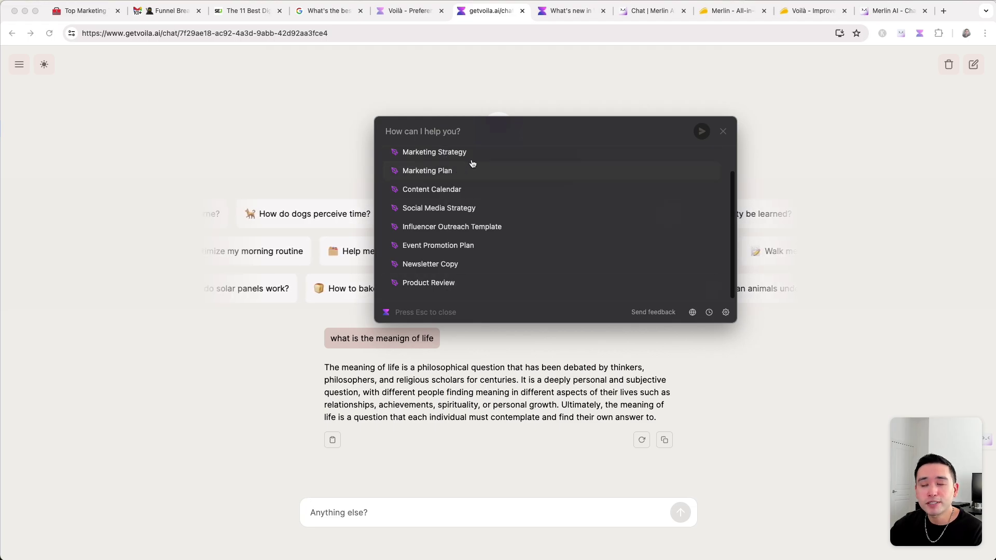
Reopen Merlin's Explore overview and bring up Voilà's Marketing actions beside it for comparison
left_click(646, 11)
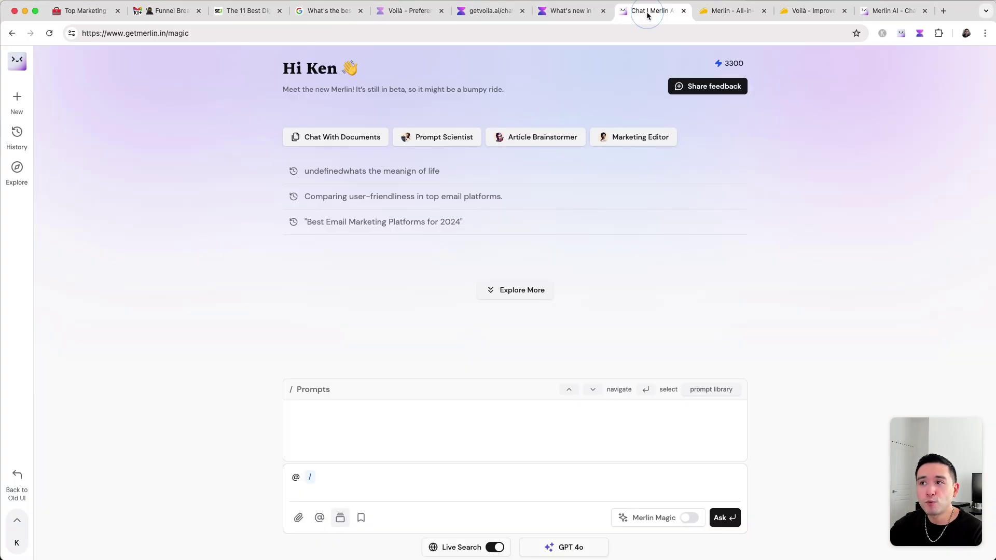
left_click(17, 168)
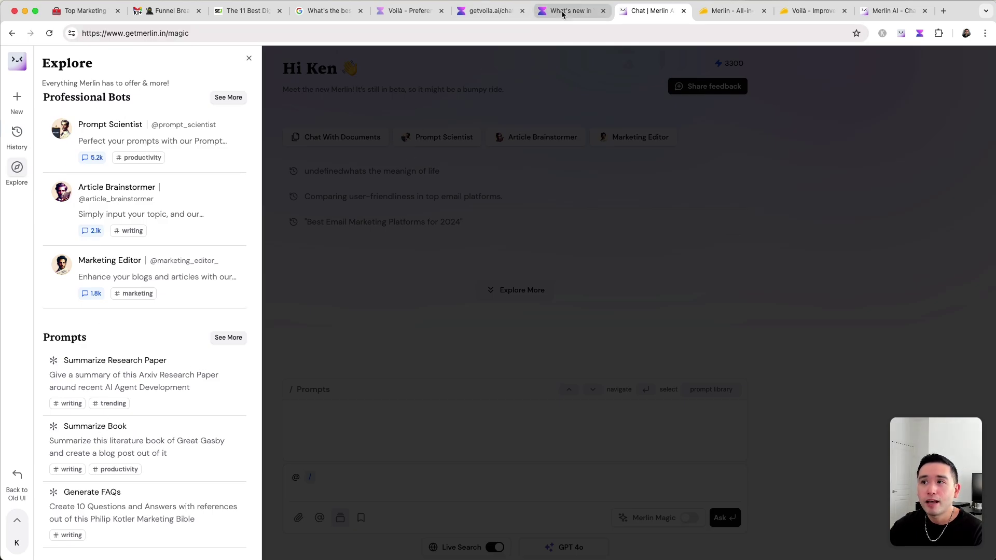
key("super+c")
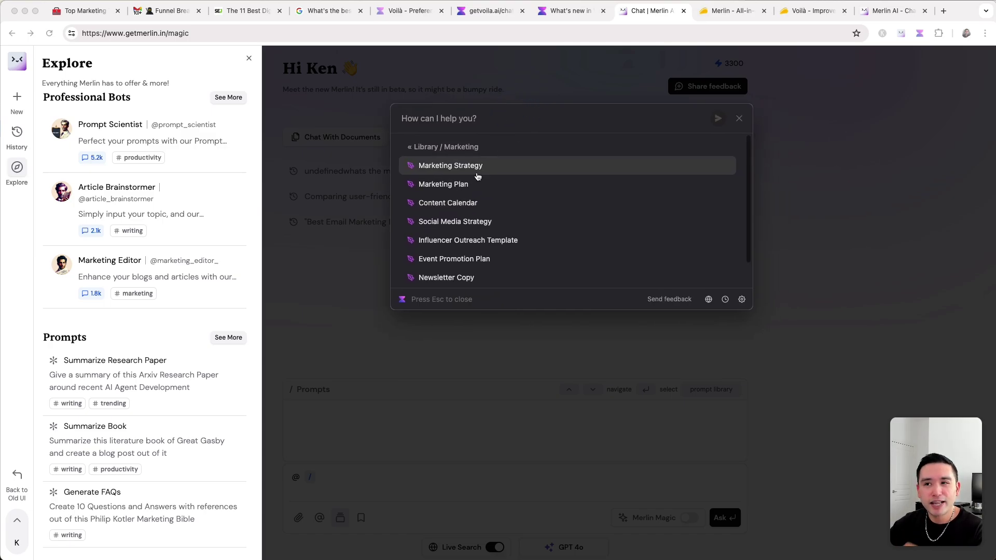
scroll(457, 178, "down", 1)
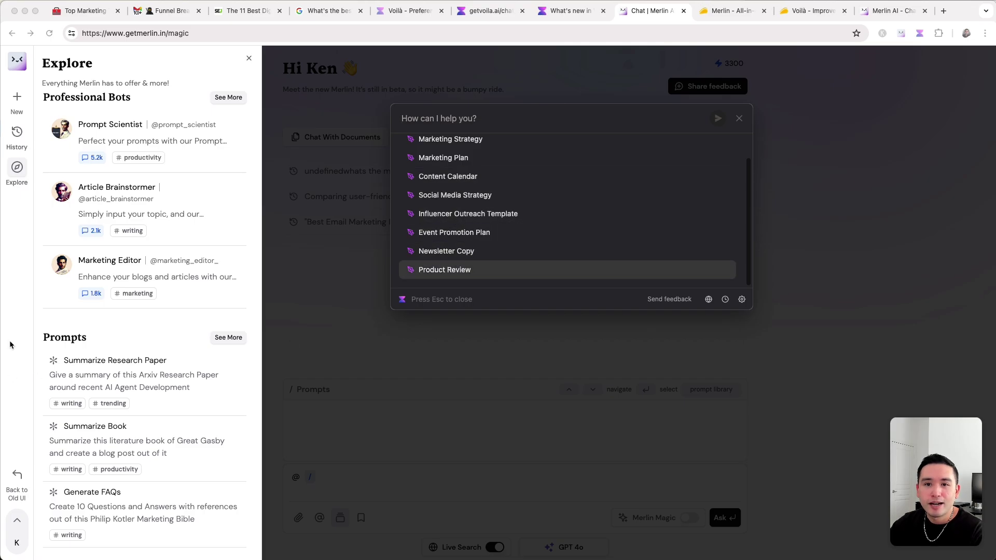
Open Merlin's full Prompt Library from the Explore overview and look through the public prompts
left_click(158, 341)
left_click(228, 338)
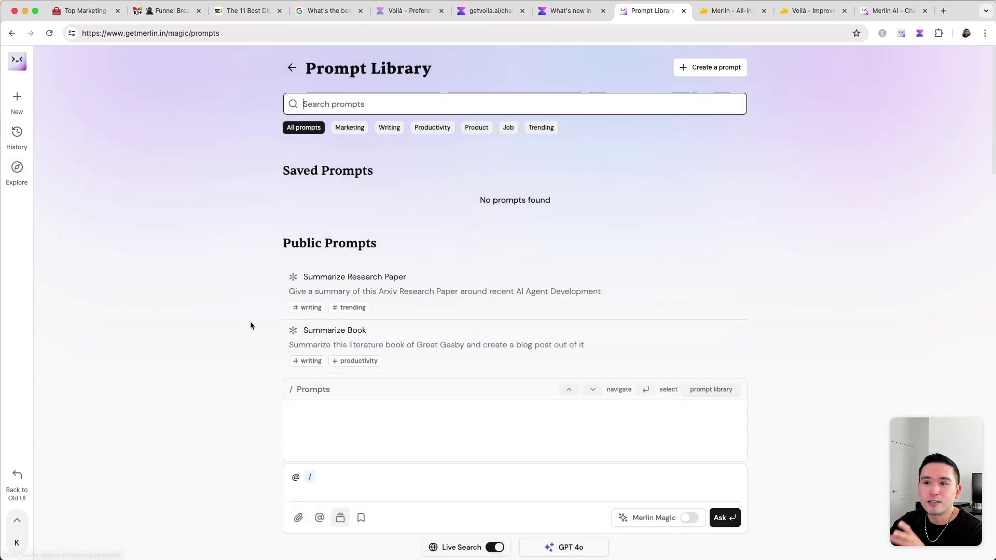
scroll(311, 314, "down", 4)
scroll(338, 310, "down", 5)
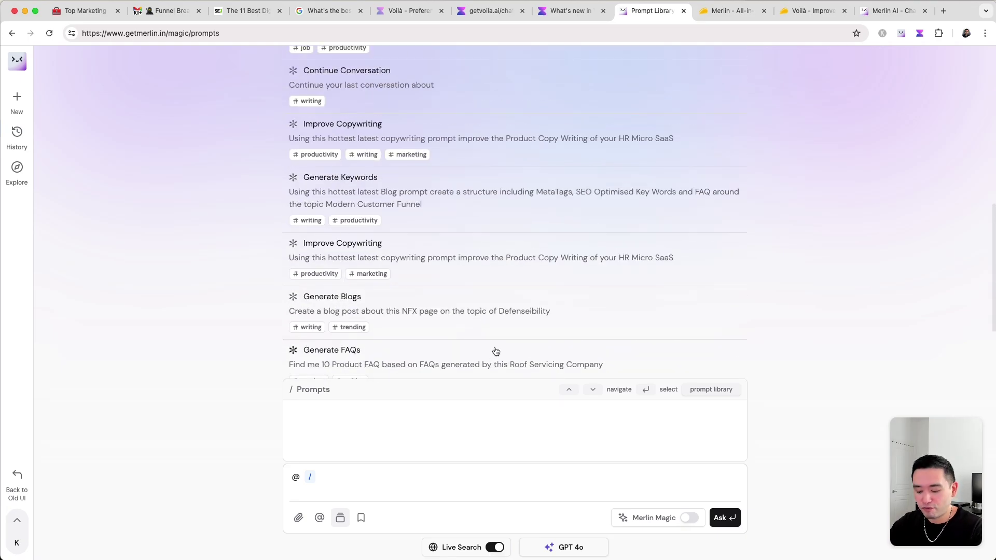
Bring up Voilà's Marketing actions over Merlin's Prompt Library to compare them, then close the assistant
key("alt+m")
key("super+c")
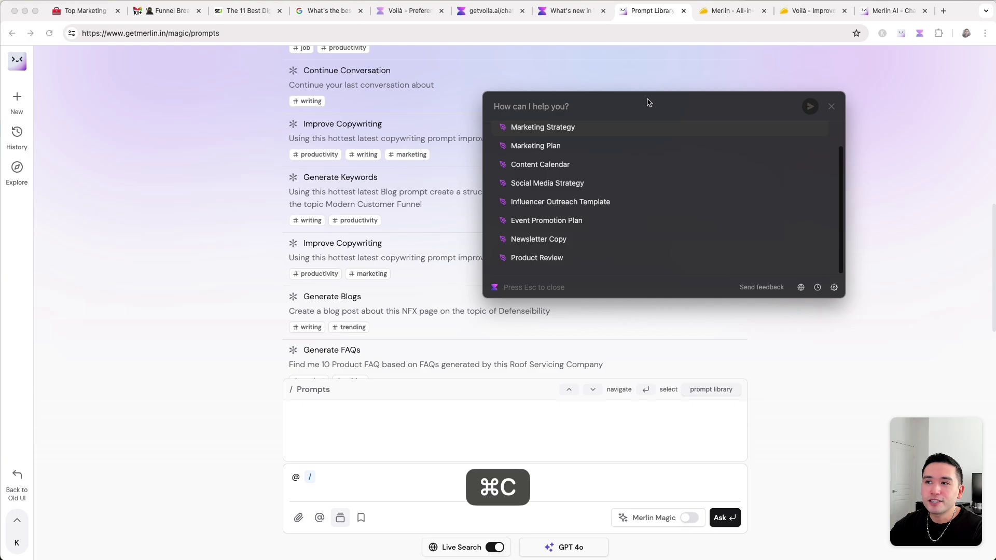
left_click_drag(648, 102, 515, 132)
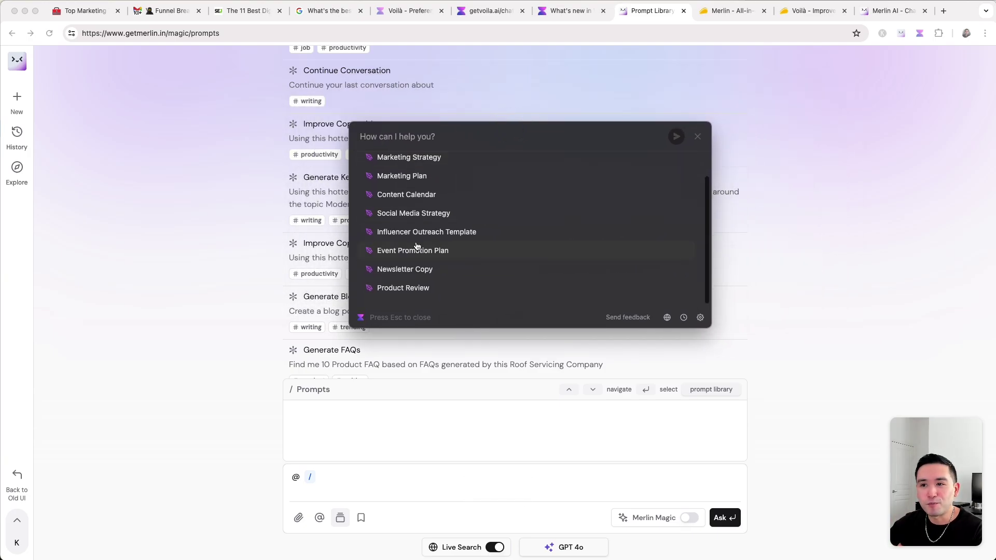
scroll(416, 248, "up", 1)
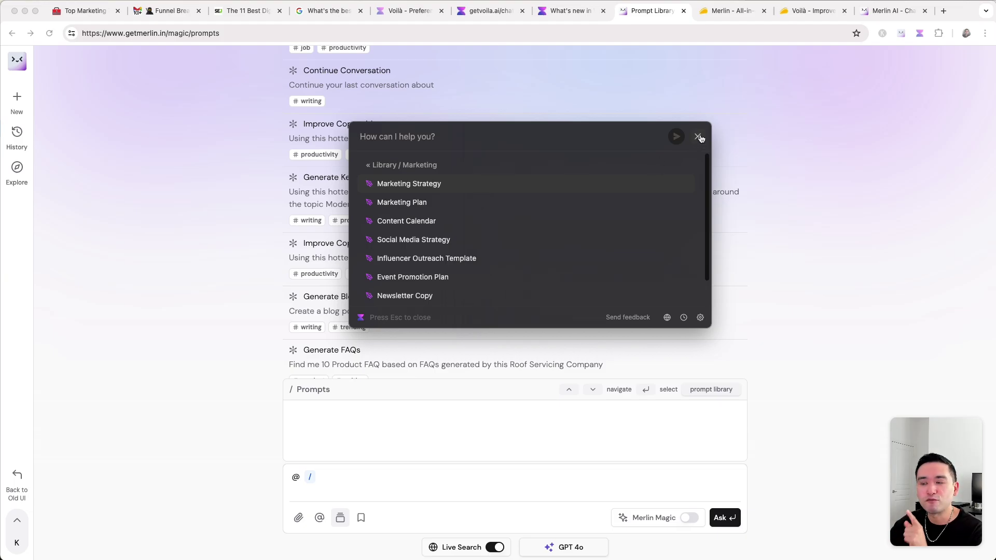
left_click_drag(619, 128, 608, 111)
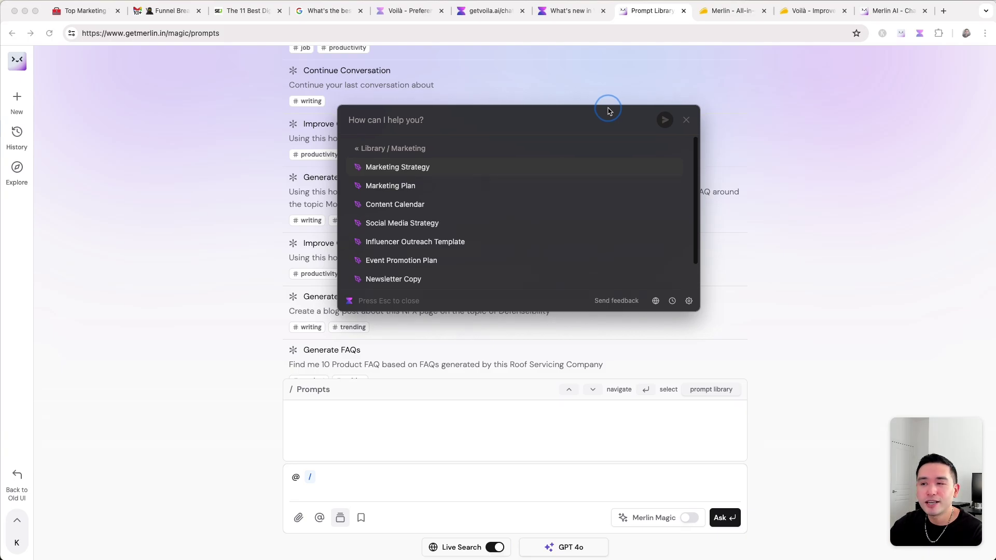
left_click(687, 120)
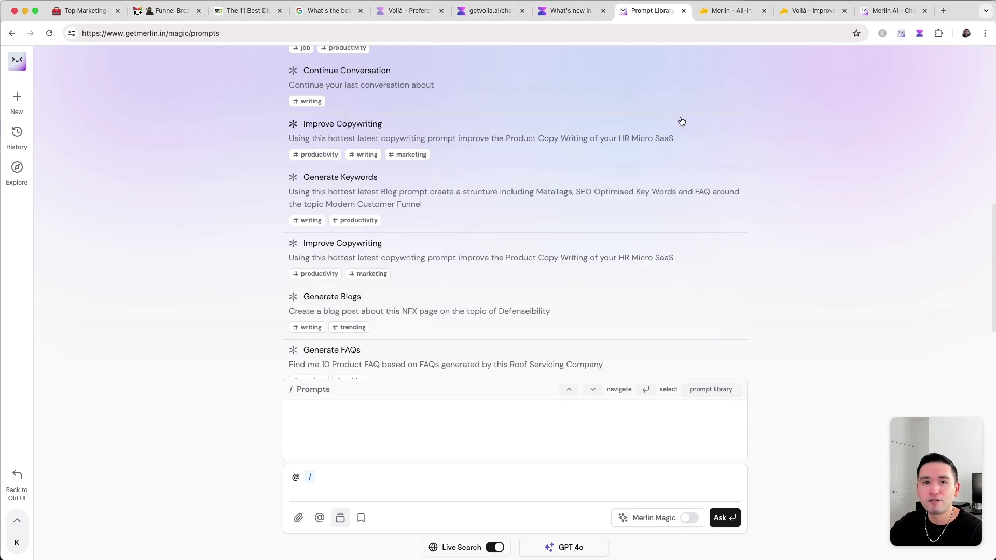
Open Merlin's mobile app download page, then Voilà's Mobile App page from its changelog site
scroll(537, 133, "up", 3)
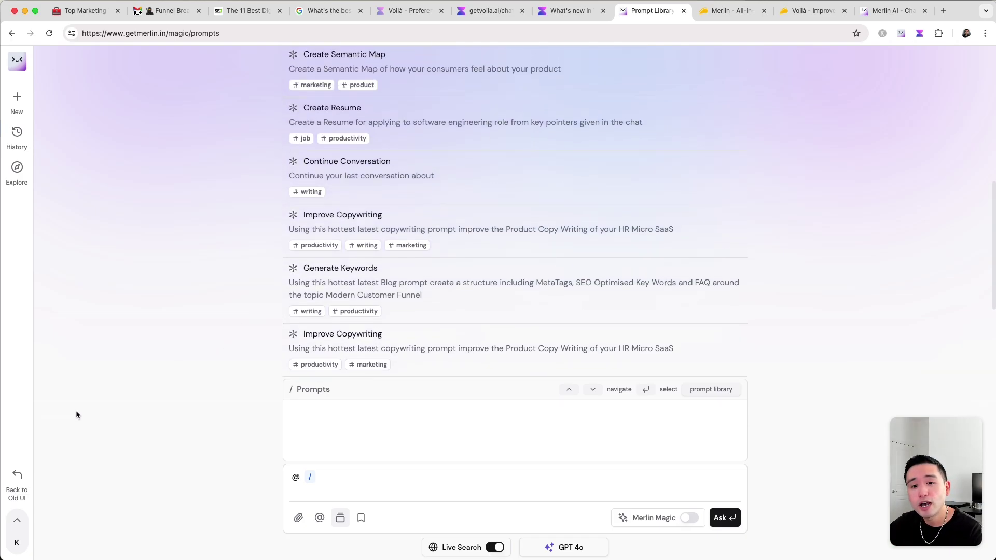
left_click(17, 520)
left_click(17, 499)
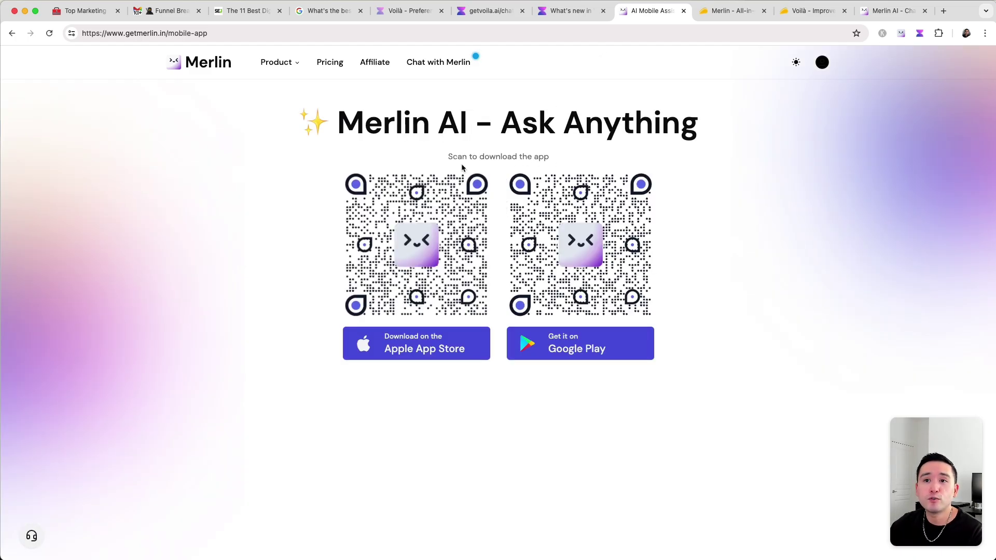
left_click(565, 11)
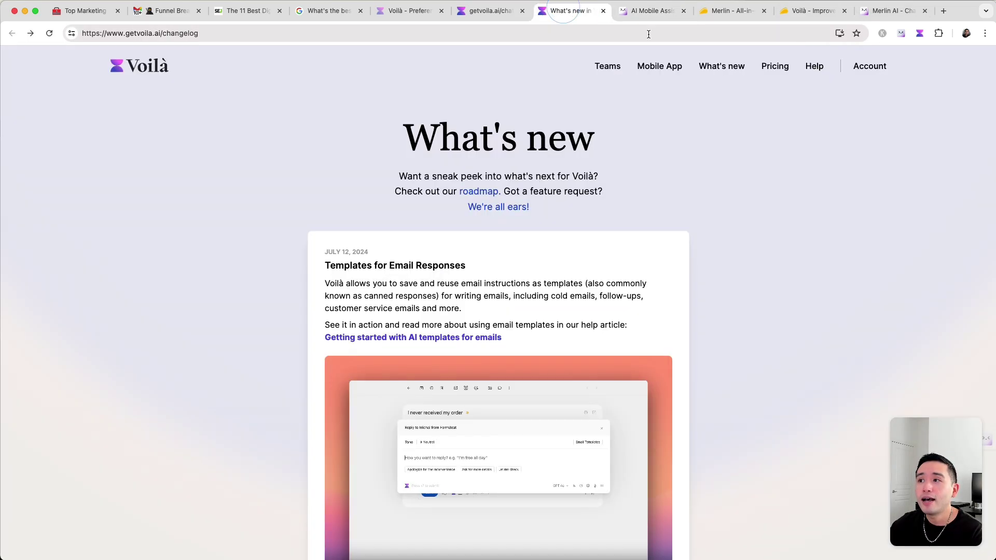
left_click(679, 68)
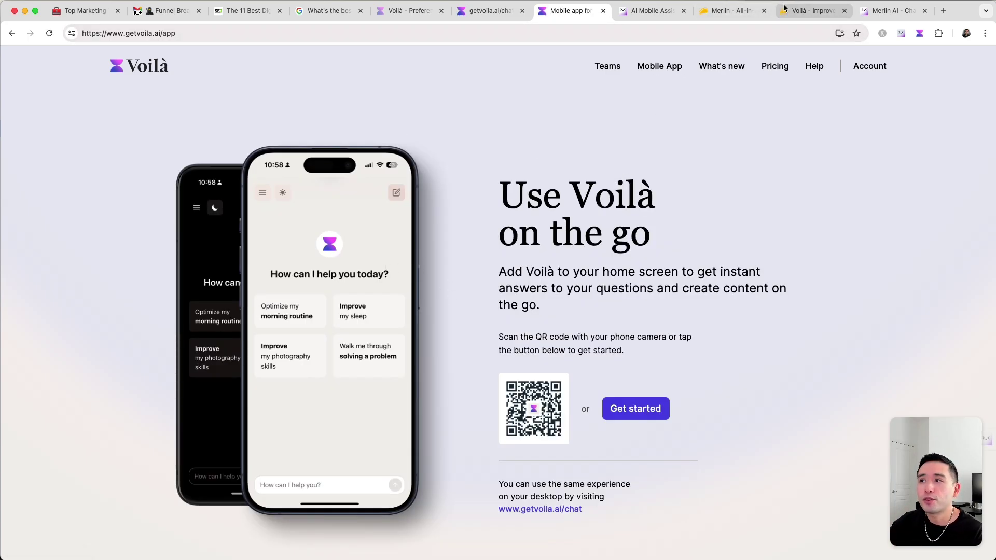
Switch to Merlin's AppSumo deal page and highlight the License Tier 1 price
left_click(731, 12)
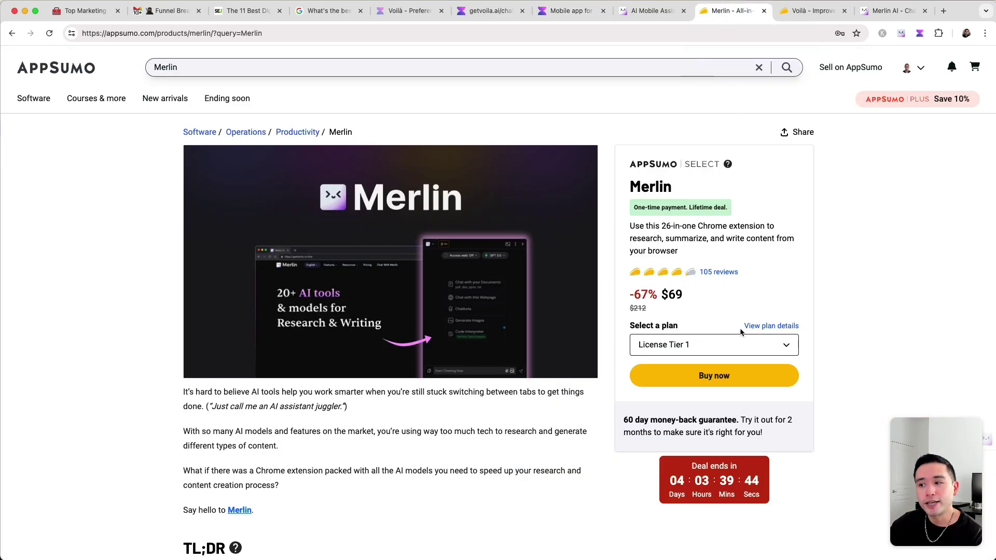
scroll(580, 313, "down", 1)
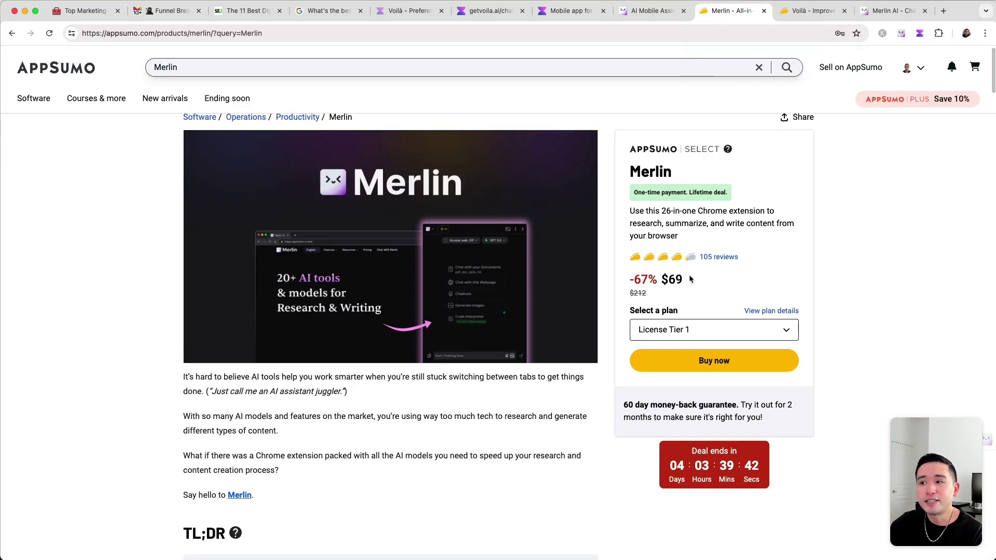
left_click_drag(690, 279, 648, 281)
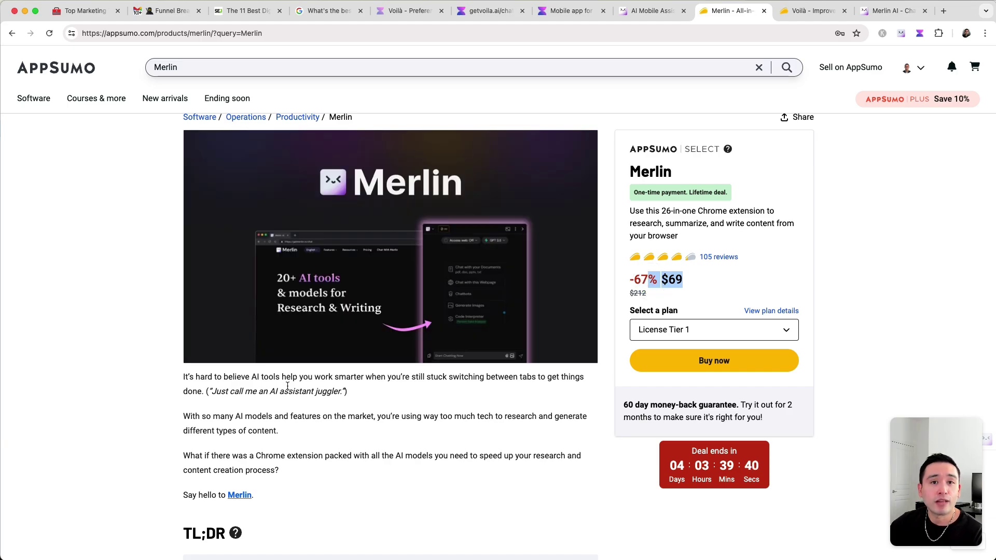
Examine Merlin's AppSumo license tiers, highlighting Tier 1's monthly credits and Tier 2's OpenAI API key option, and review the core features
scroll(300, 379, "down", 20)
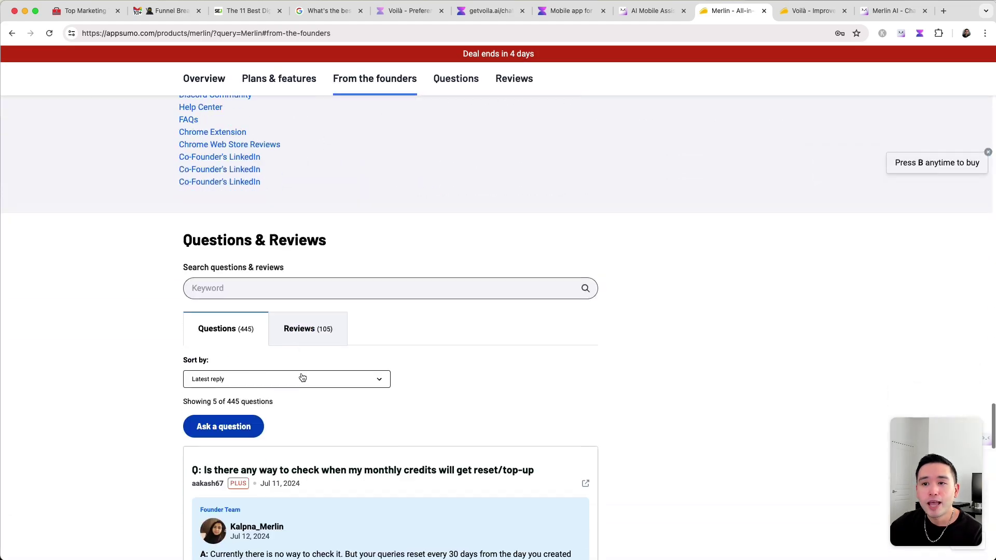
scroll(302, 377, "up", 20)
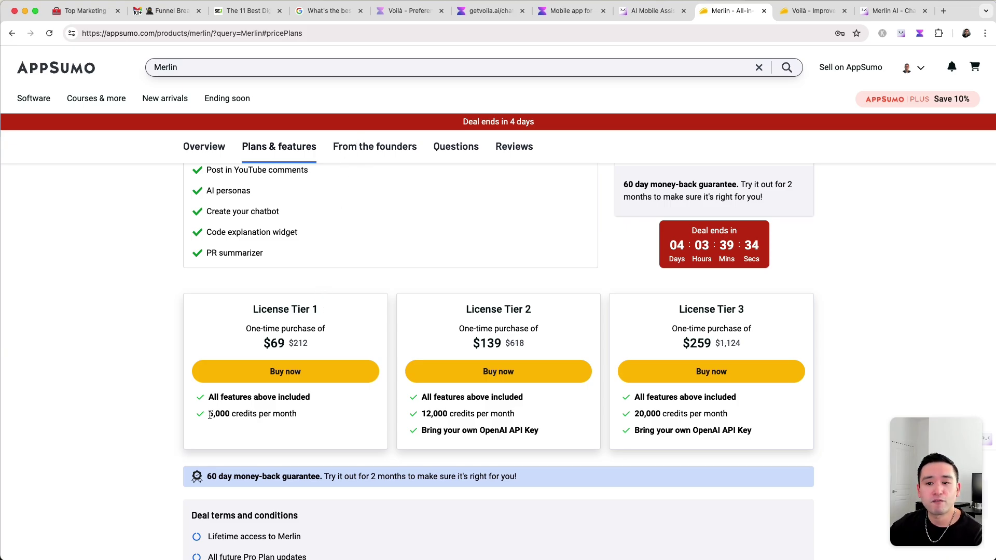
scroll(210, 415, "up", 2)
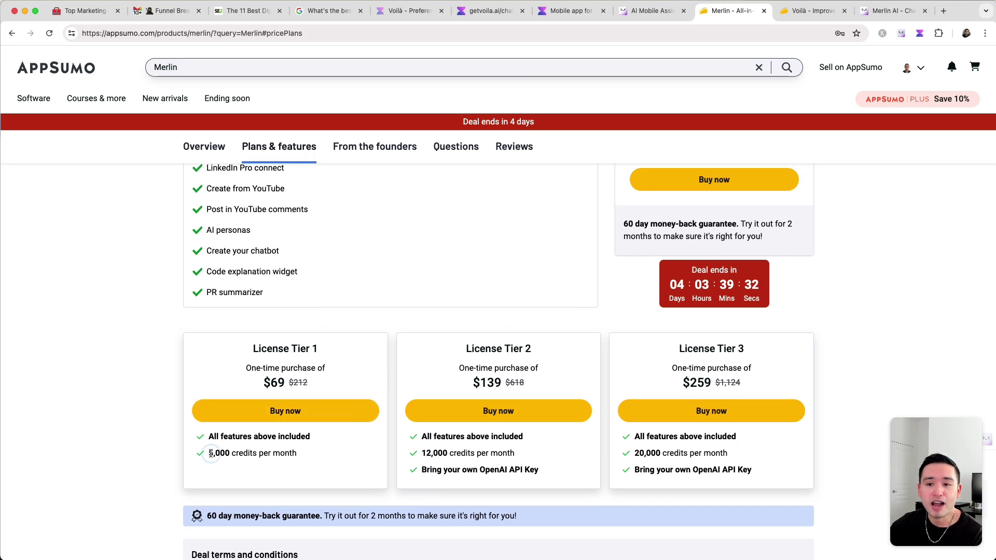
left_click_drag(210, 453, 285, 452)
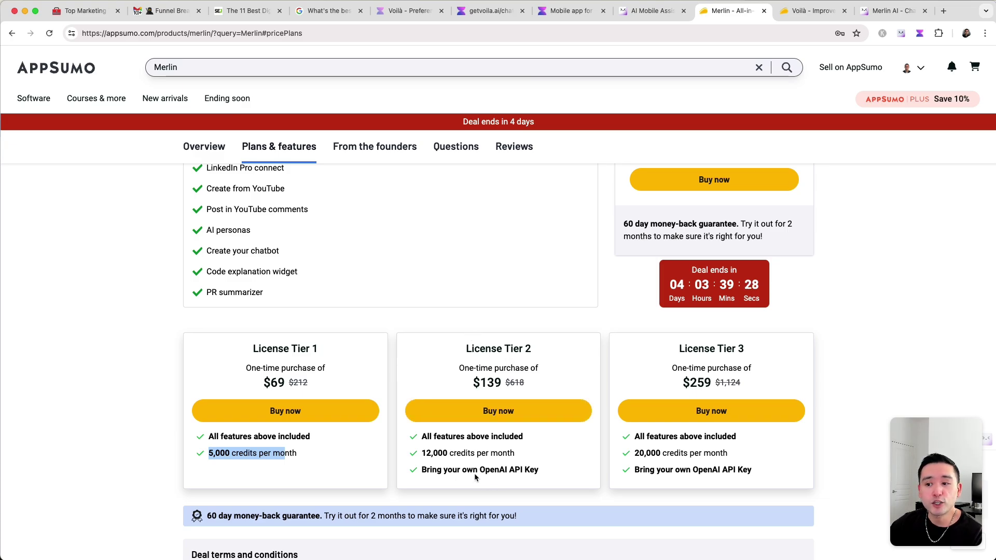
scroll(472, 474, "up", 1)
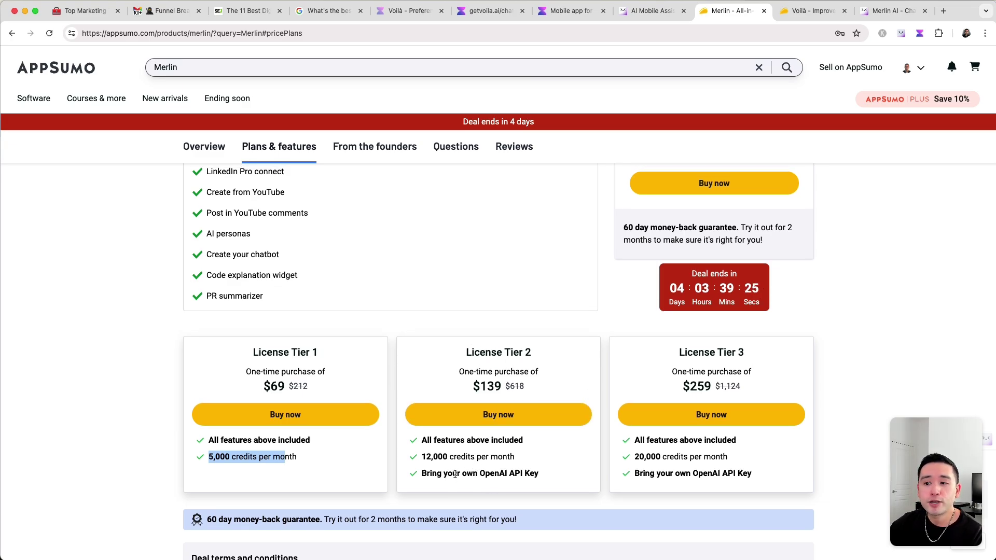
left_click_drag(480, 474, 556, 472)
scroll(637, 467, "up", 3)
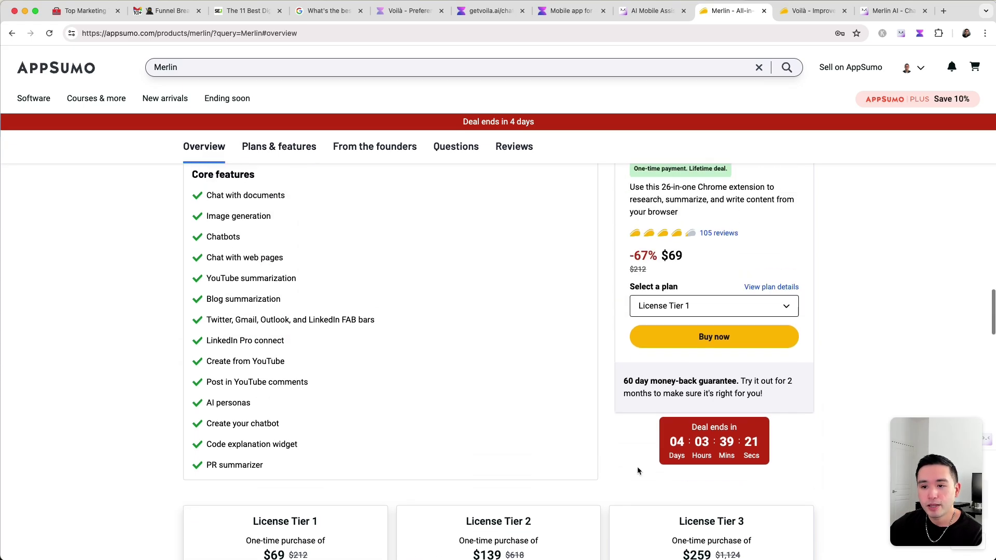
Review Merlin's core features list and the three license tiers on its AppSumo deal page
scroll(373, 327, "down", 5)
scroll(744, 271, "up", 10)
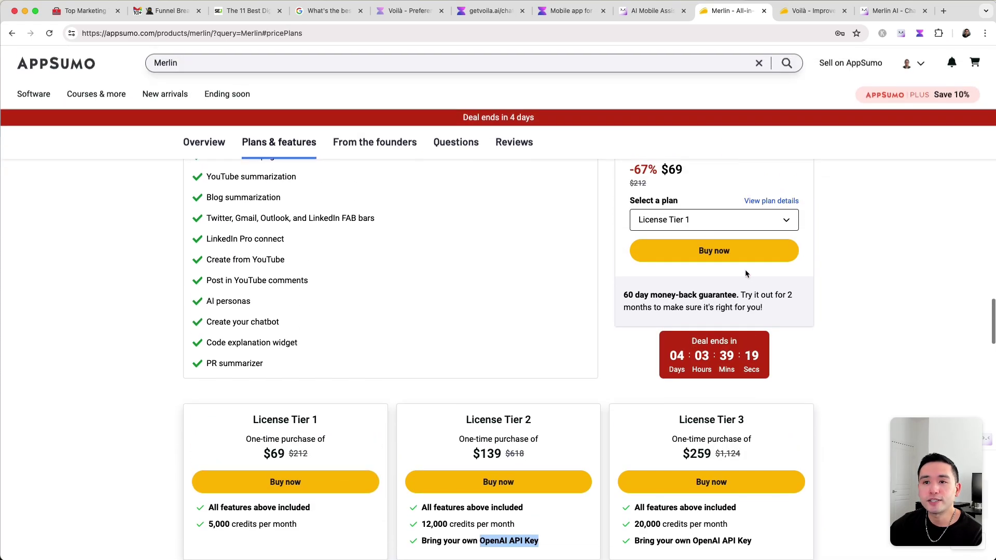
scroll(463, 296, "down", 2)
scroll(463, 296, "down", 1)
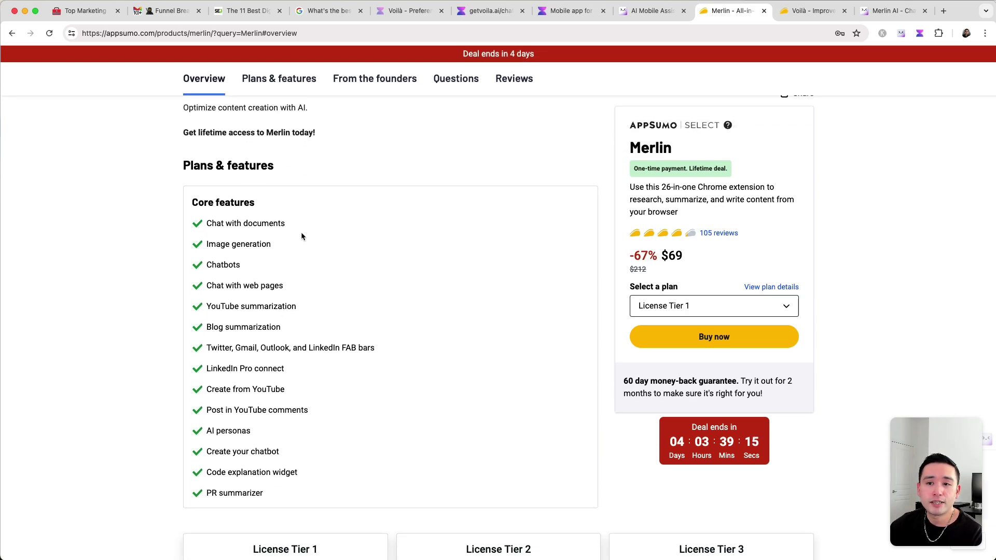
scroll(312, 242, "down", 6)
scroll(290, 207, "up", 1)
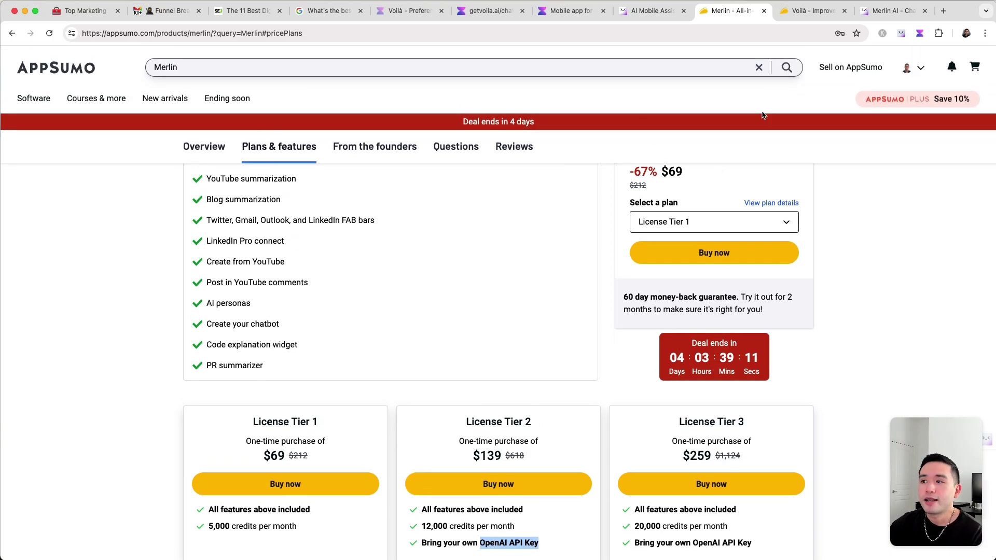
Check Voilà's AppSumo deal page, then return to Merlin's deal page and its Plans & features overview
left_click(807, 10)
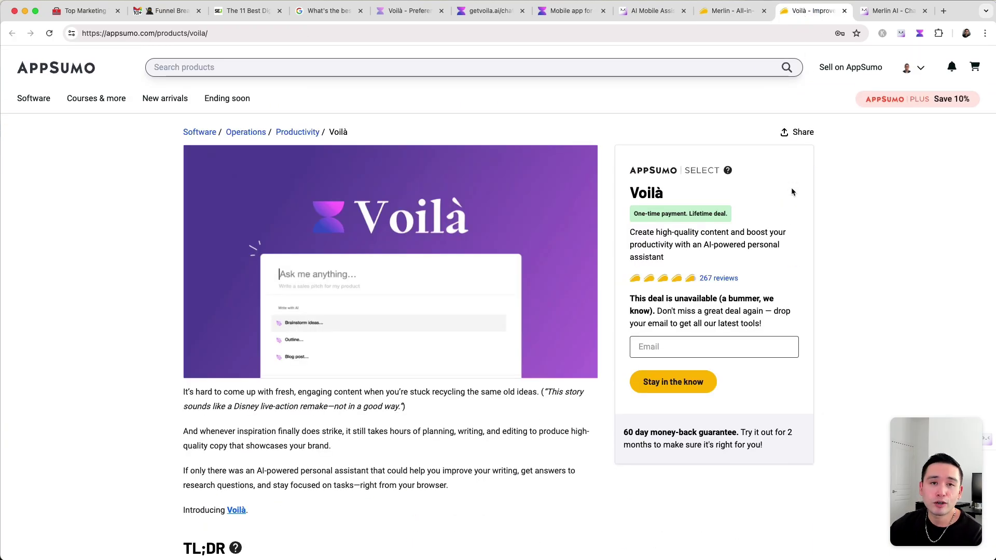
left_click(726, 12)
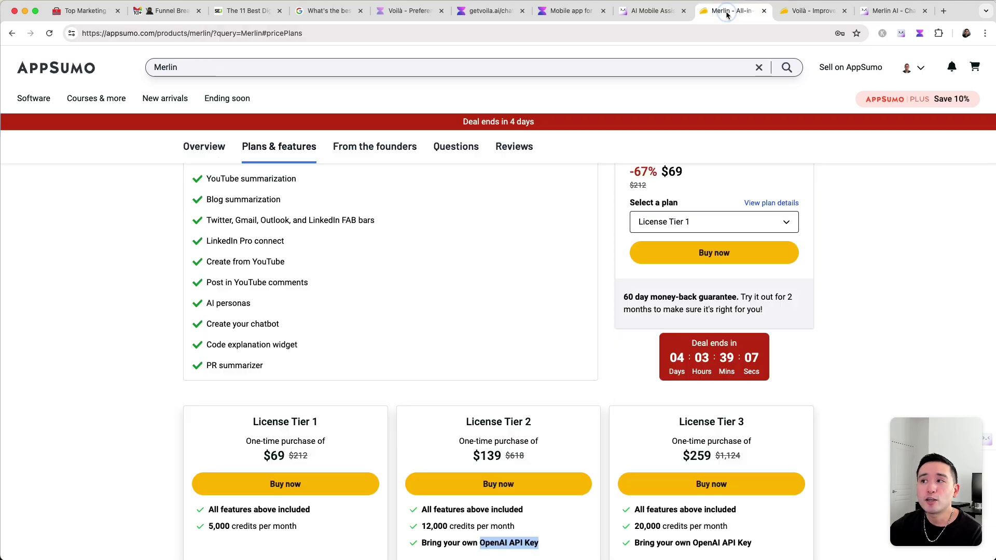
scroll(584, 262, "up", 5)
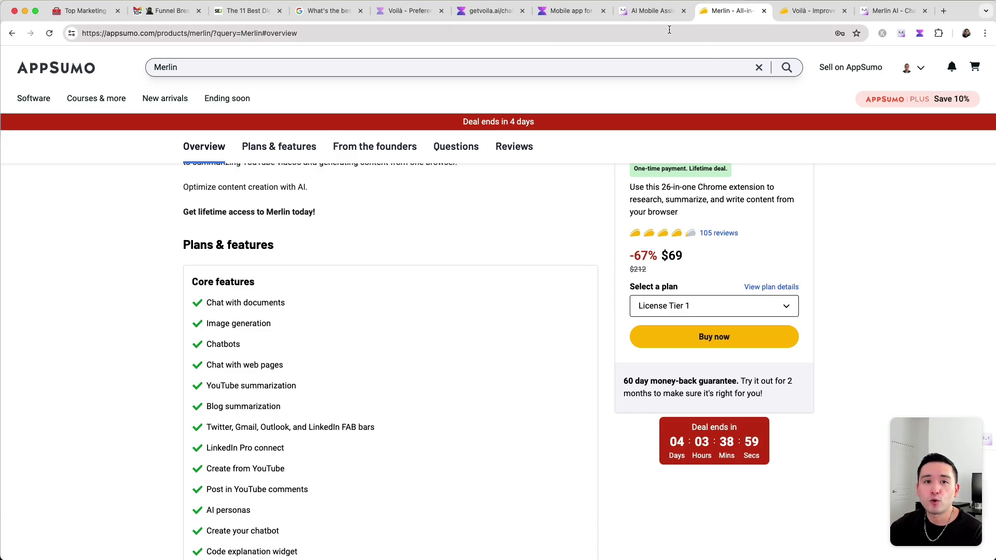
Go back from Merlin's mobile app page to its Prompt Library, view the selectable AI models, and close the model list
left_click(642, 11)
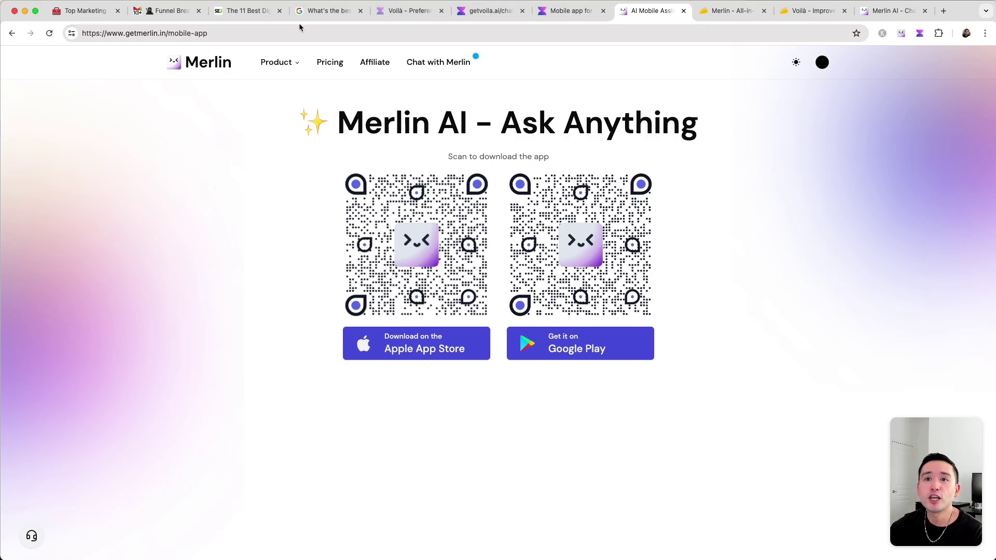
left_click(12, 33)
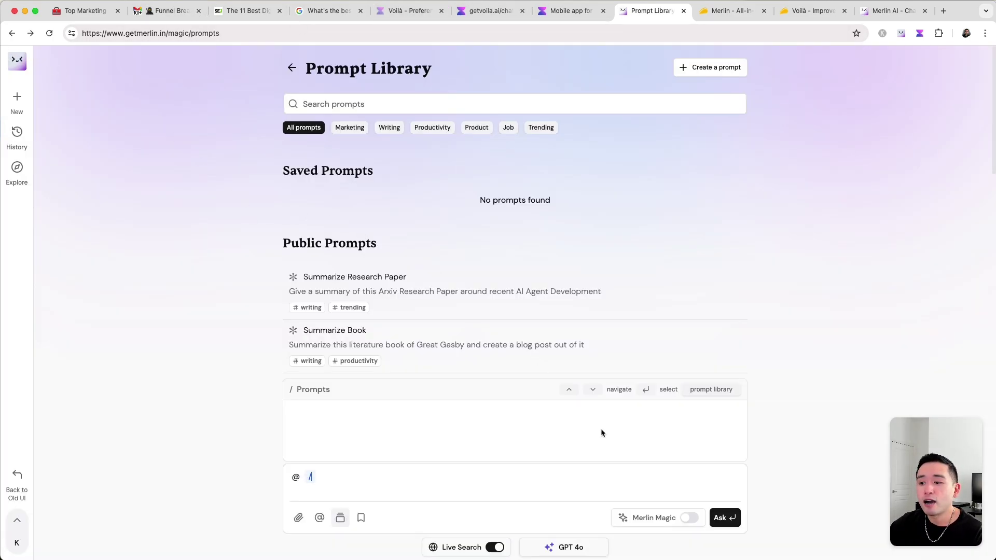
left_click(561, 554)
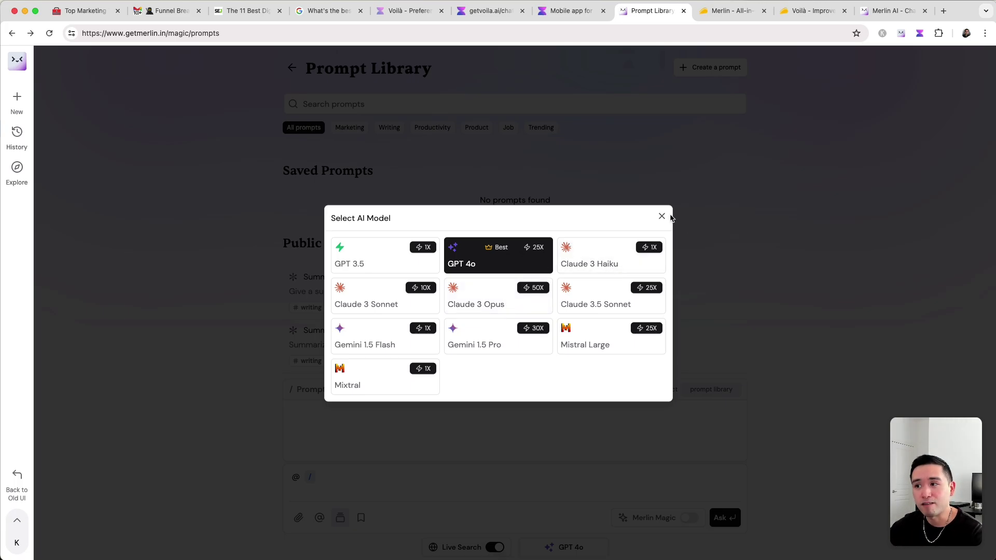
left_click(662, 217)
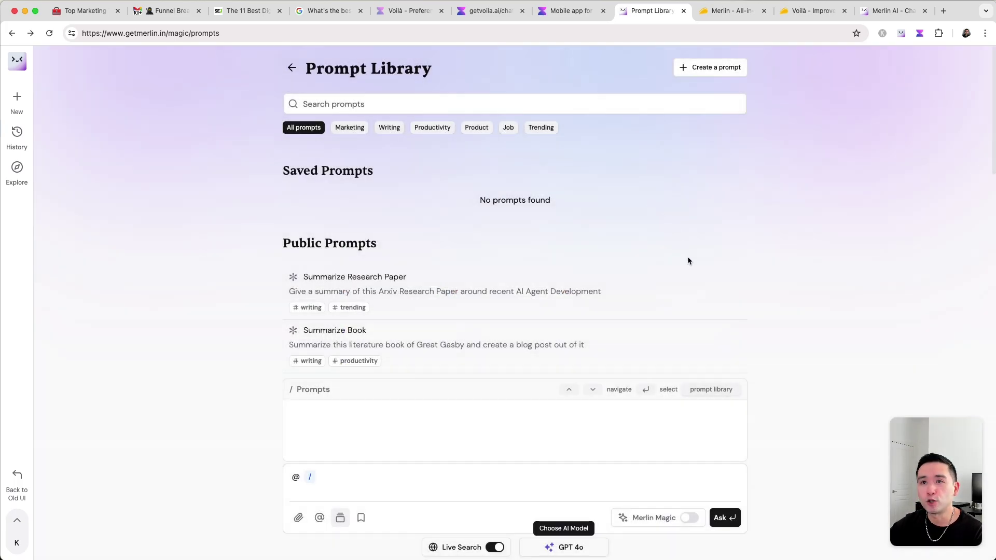
Switch to the Top Marketing Tools I Love page in Notion and look at the Merlin entry
left_click(85, 17)
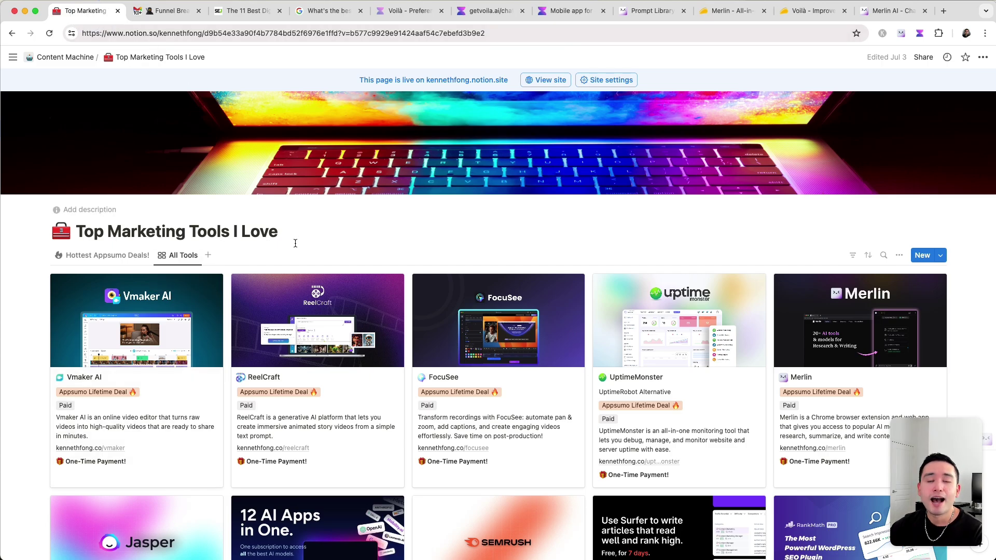
left_click(826, 328)
left_click(806, 226)
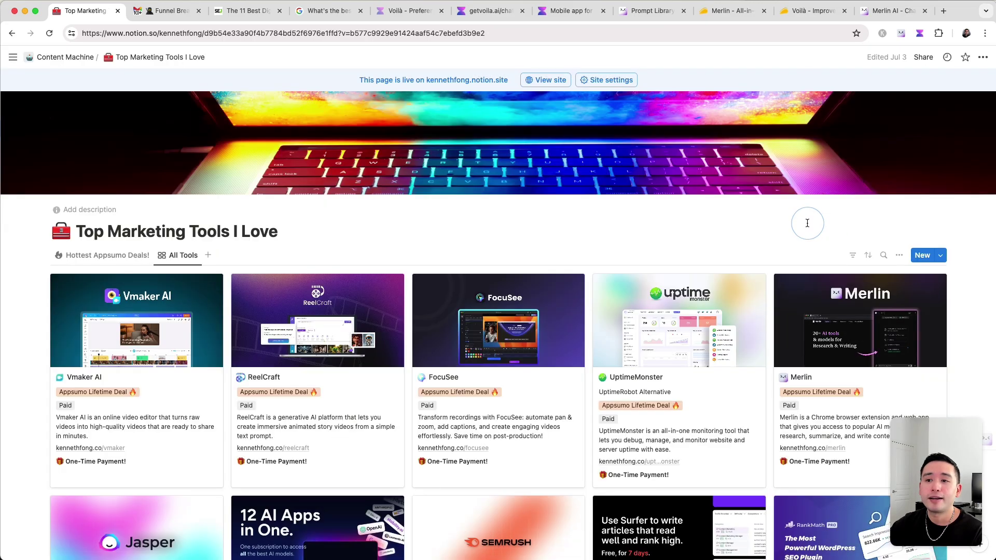